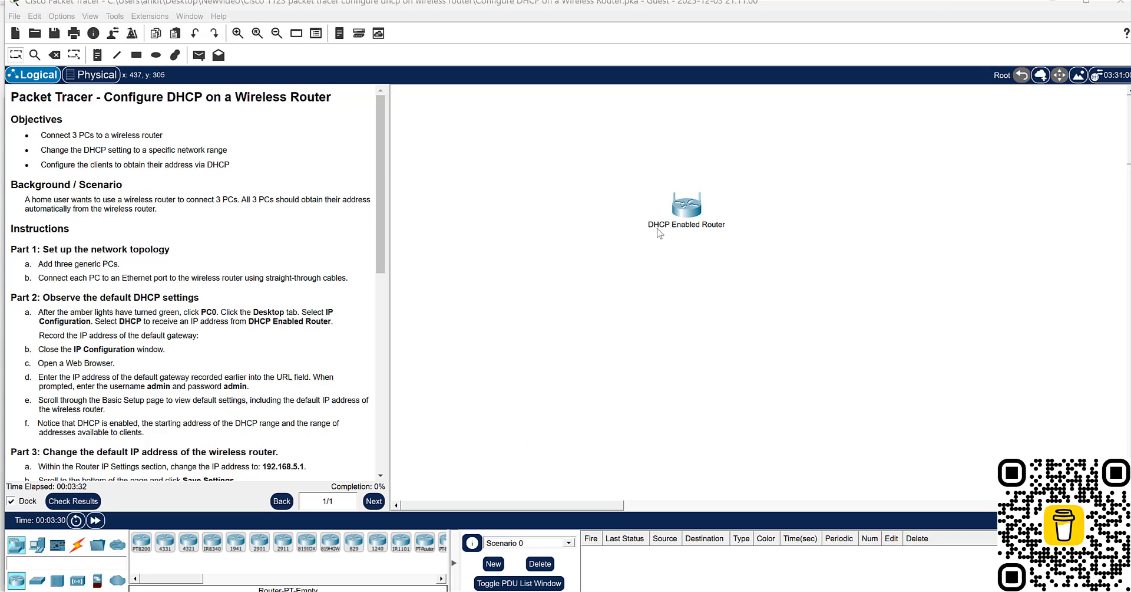
# - Examine the DHCP Enabled Router's physical view, its GUI network and DHCP server settings, and the DHCP reservation list
pyautogui.click(680, 208)
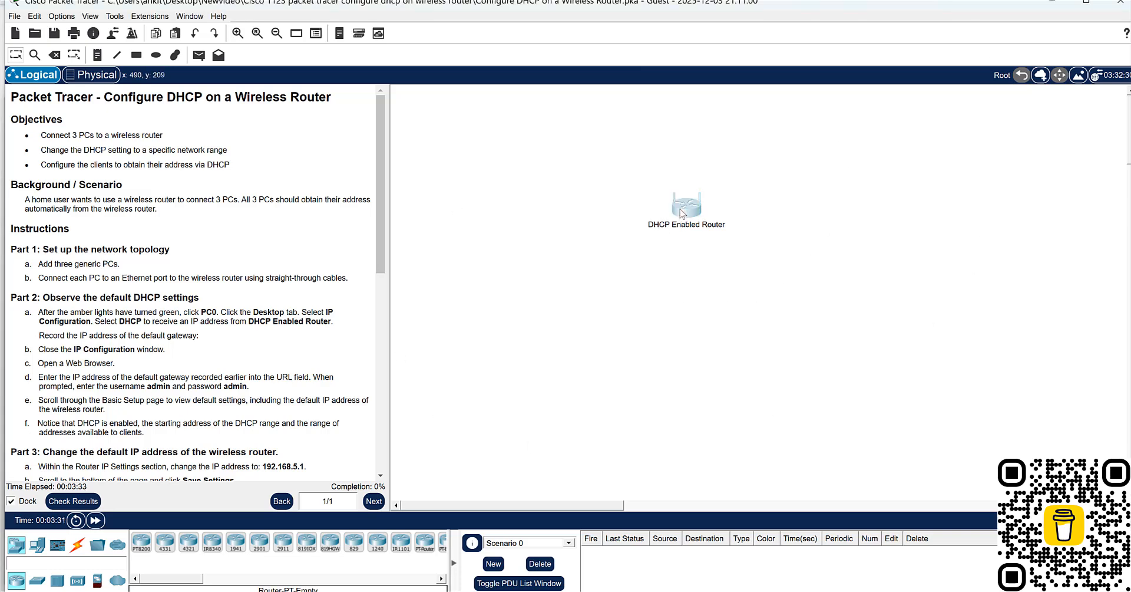
pyautogui.click(682, 211)
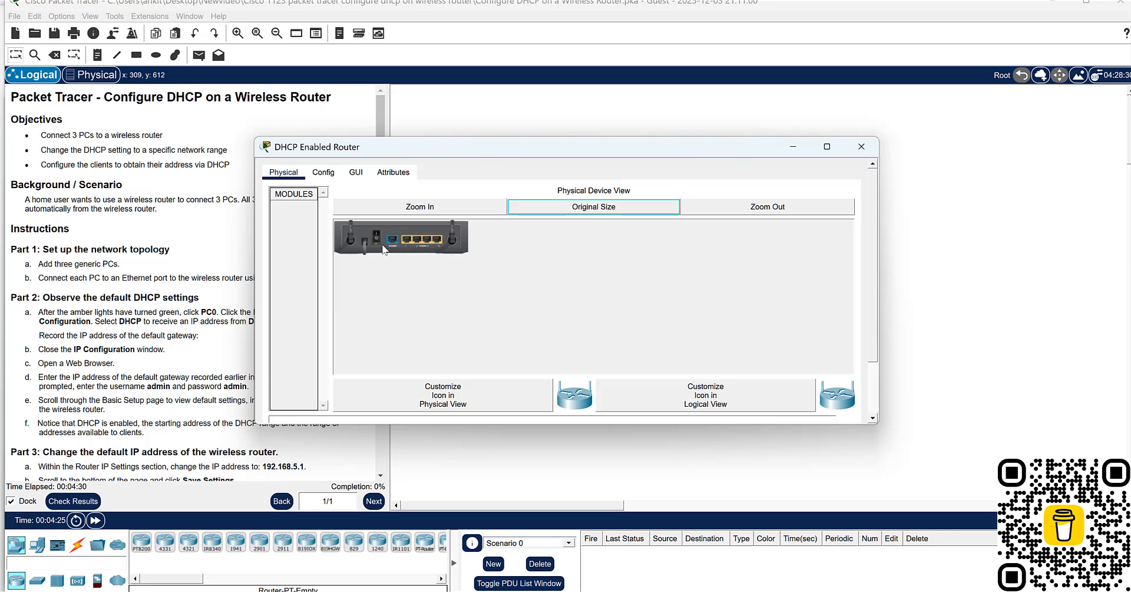
pyautogui.click(376, 238)
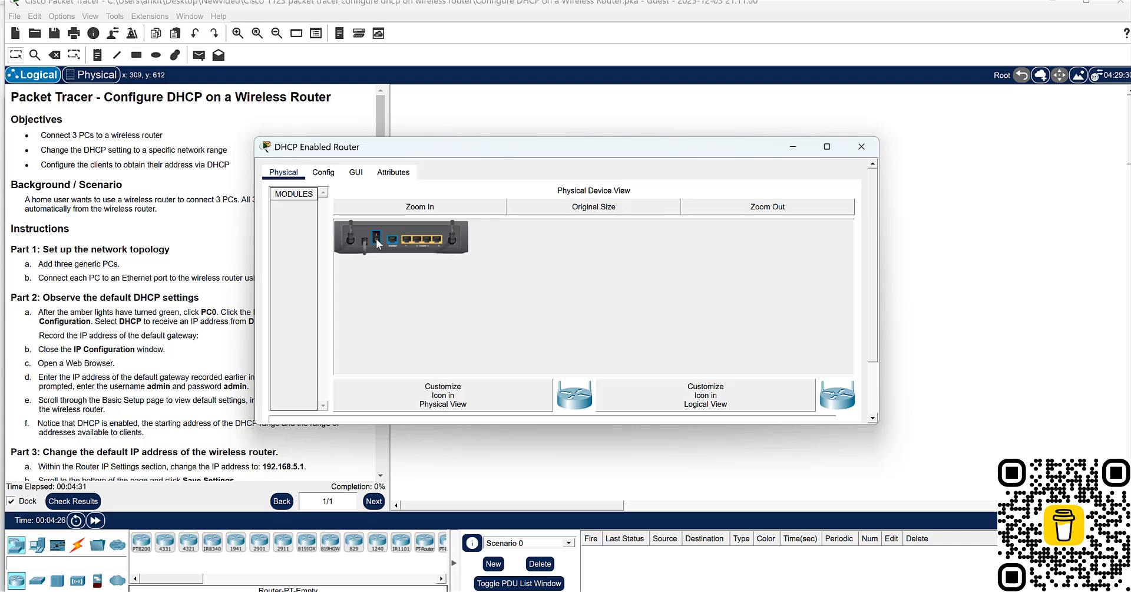
pyautogui.click(571, 213)
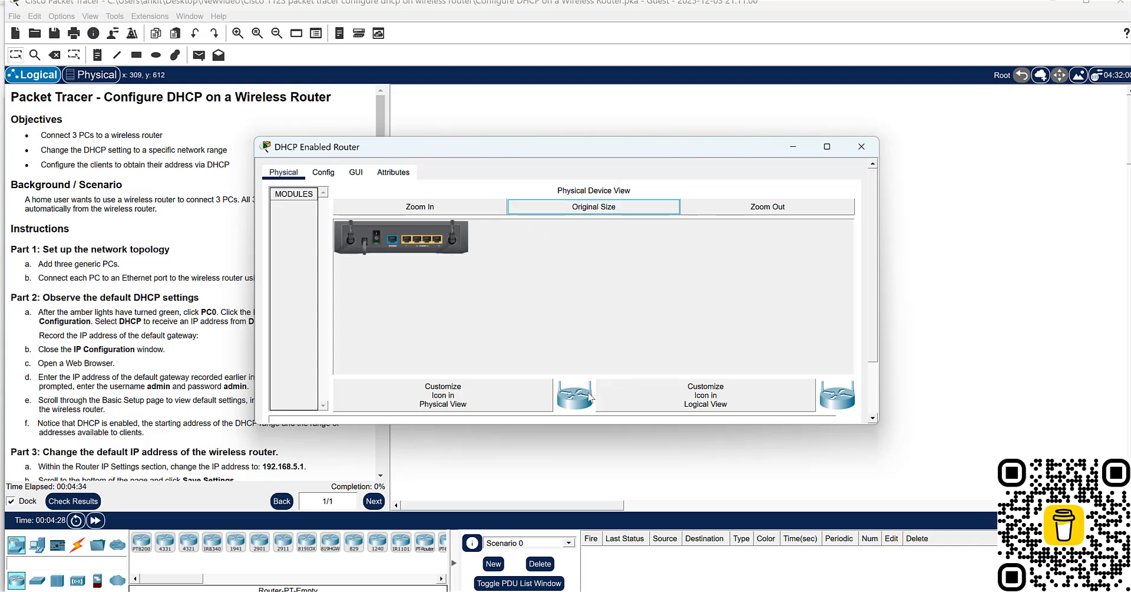
pyautogui.click(356, 172)
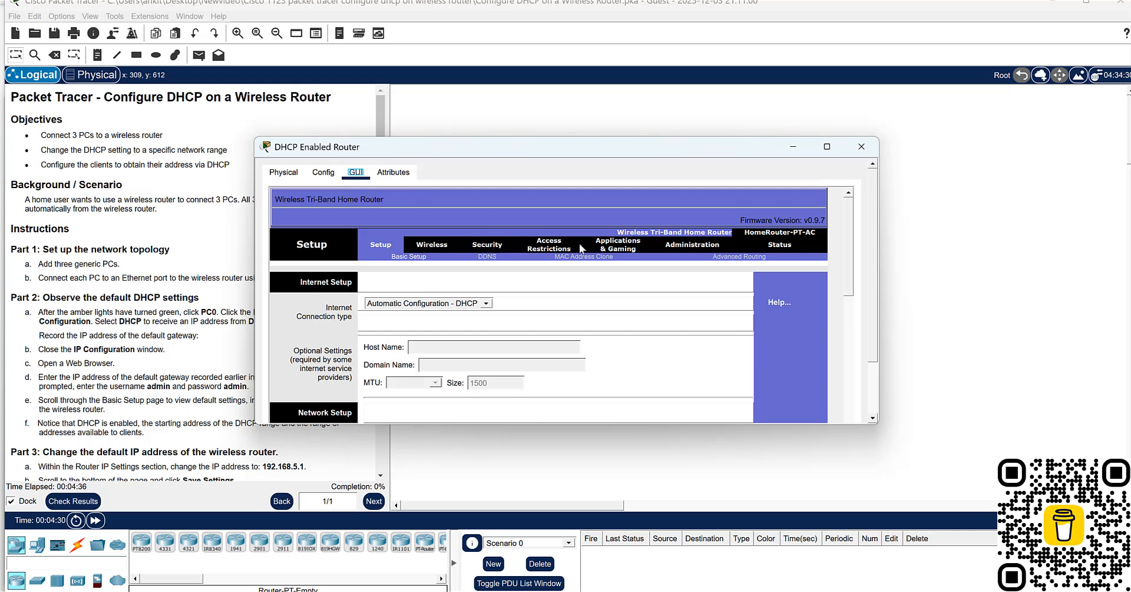
pyautogui.click(828, 146)
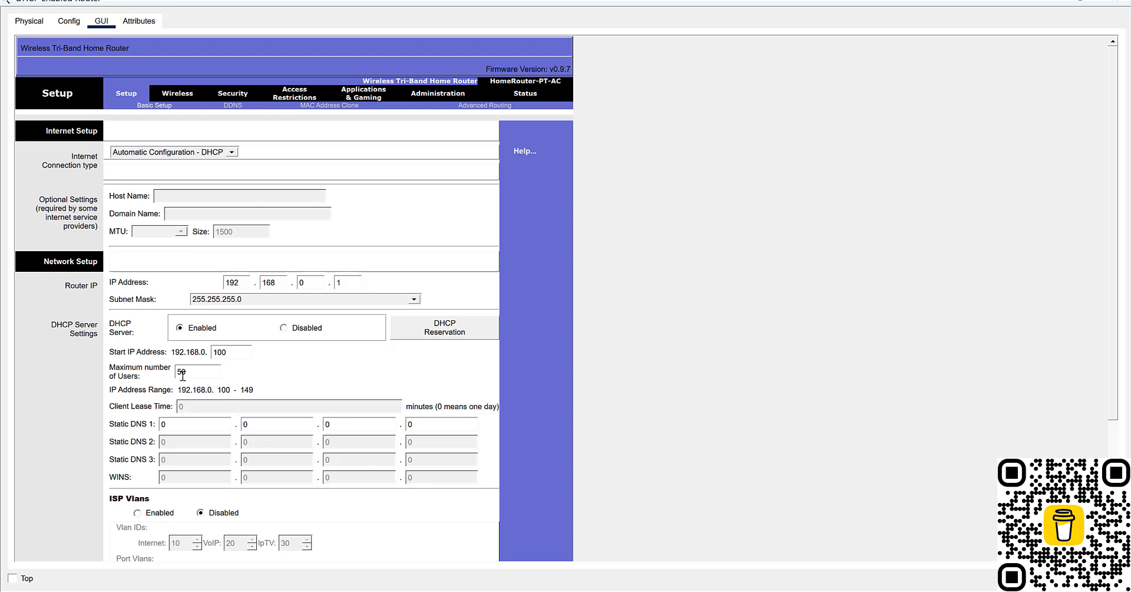
pyautogui.click(459, 326)
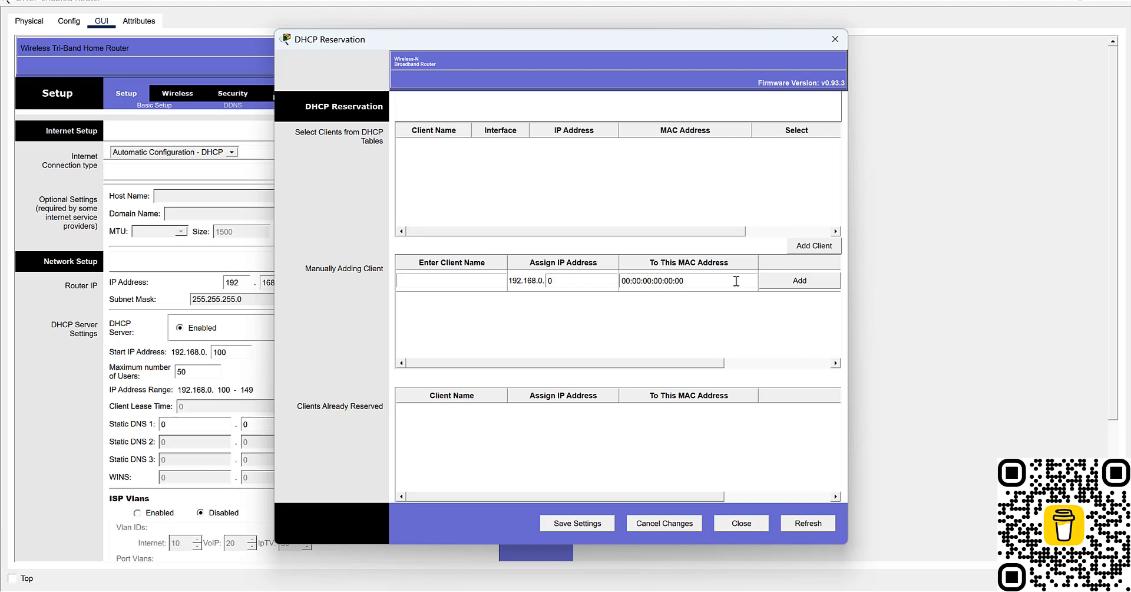
pyautogui.click(832, 41)
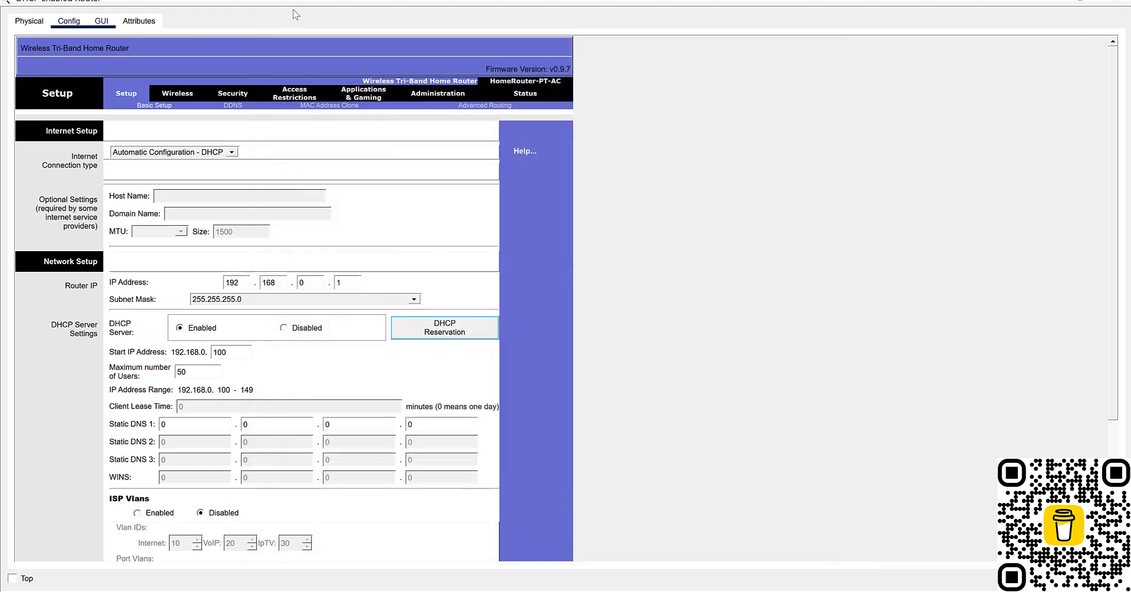
pyautogui.click(1111, 3)
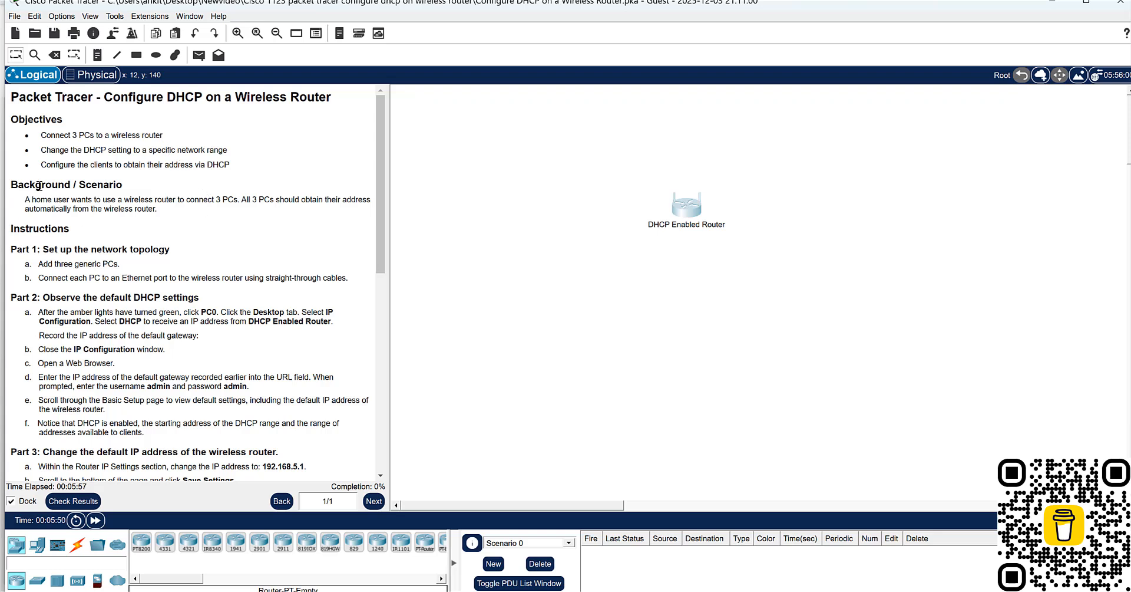
pyautogui.moveTo(60, 151); pyautogui.dragTo(198, 151)
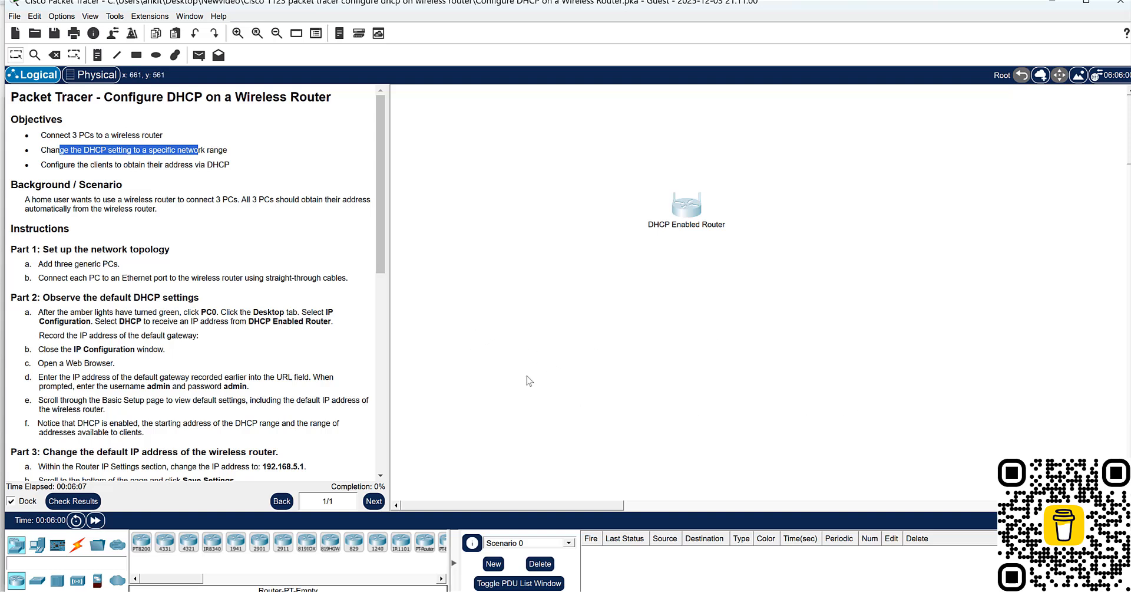
pyautogui.moveTo(131, 165); pyautogui.dragTo(205, 164)
pyautogui.click(234, 159)
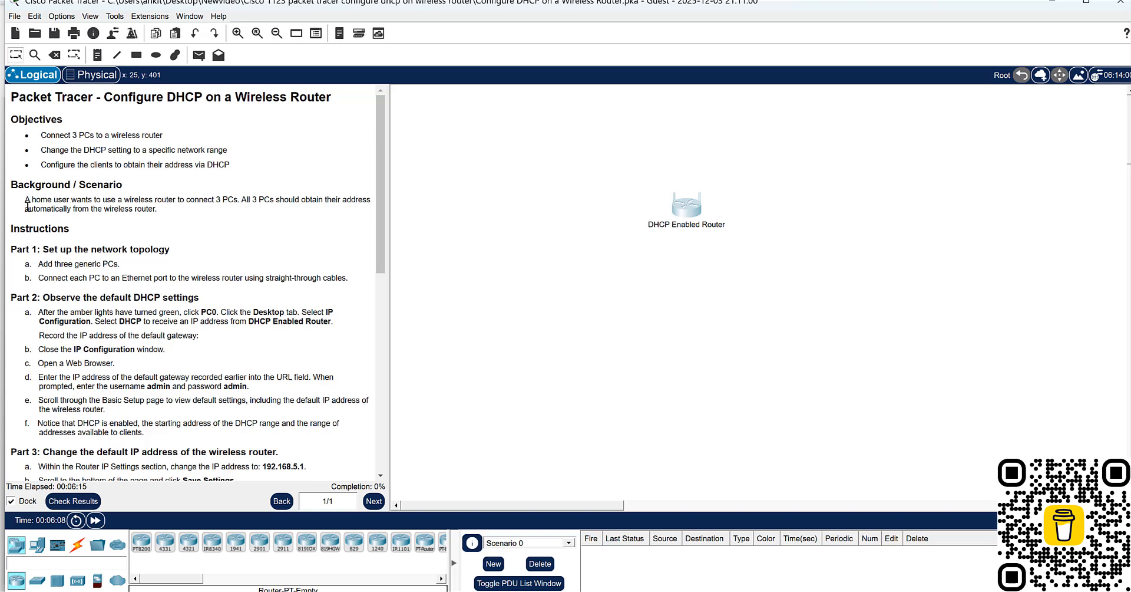
pyautogui.moveTo(33, 201); pyautogui.dragTo(58, 198)
pyautogui.click(225, 235)
# - Add three generic PCs (PC0, PC1 and PC2) in a row below the DHCP Enabled Router
pyautogui.click(36, 544)
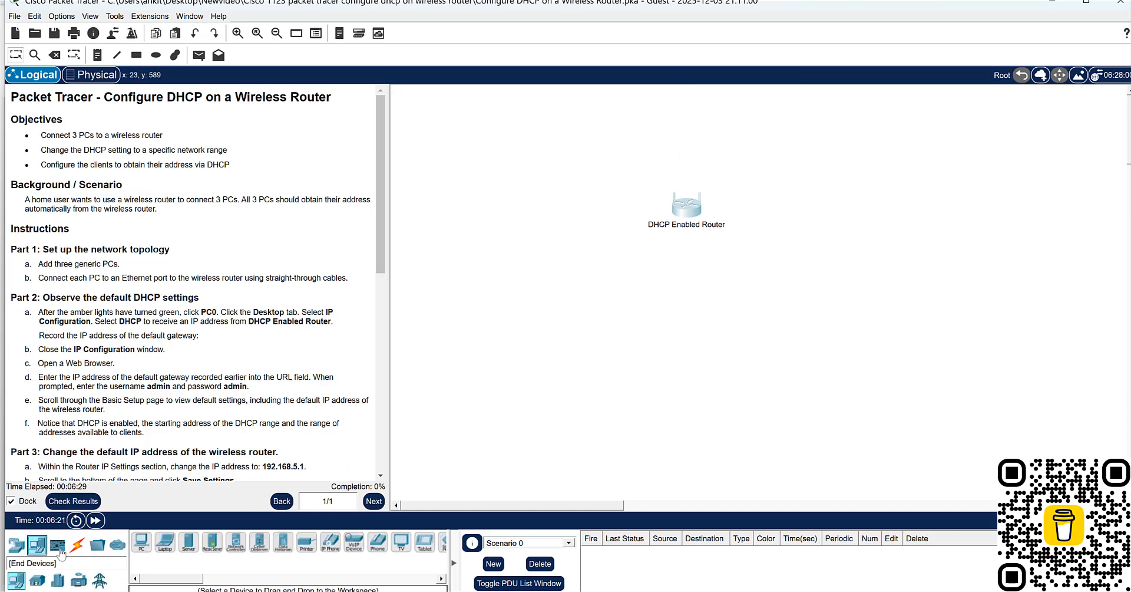
pyautogui.click(141, 541)
pyautogui.click(552, 296)
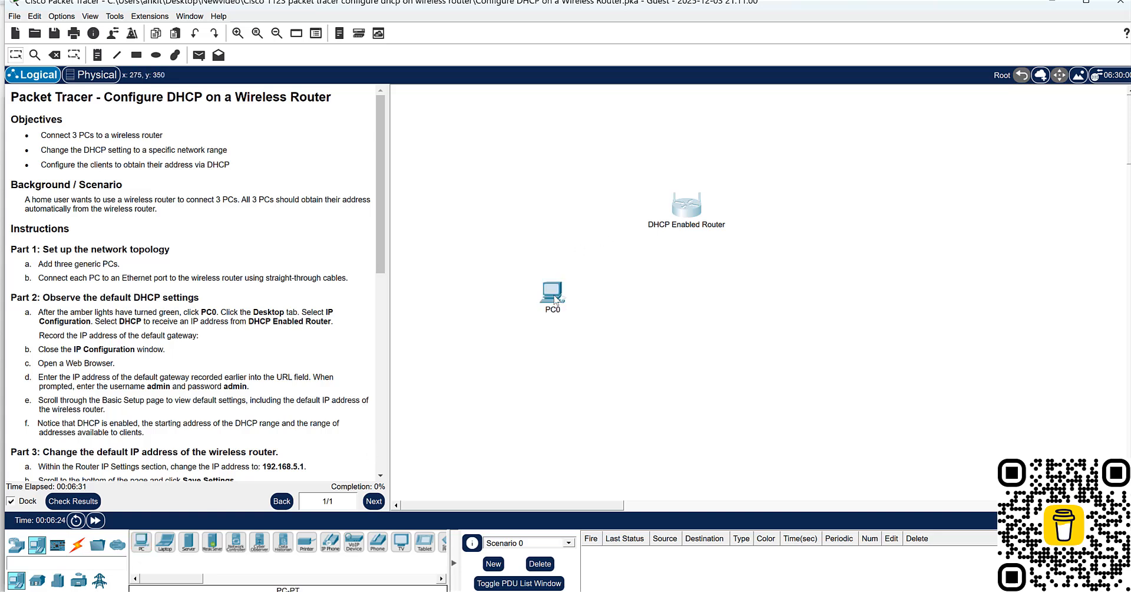
pyautogui.click(654, 296)
pyautogui.click(143, 543)
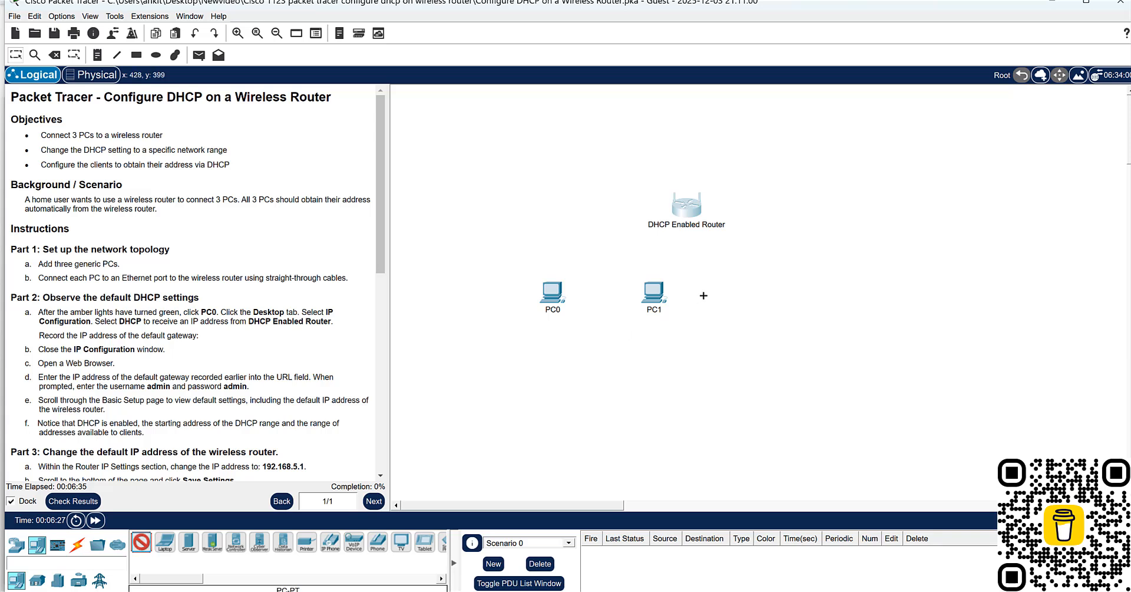
pyautogui.click(785, 289)
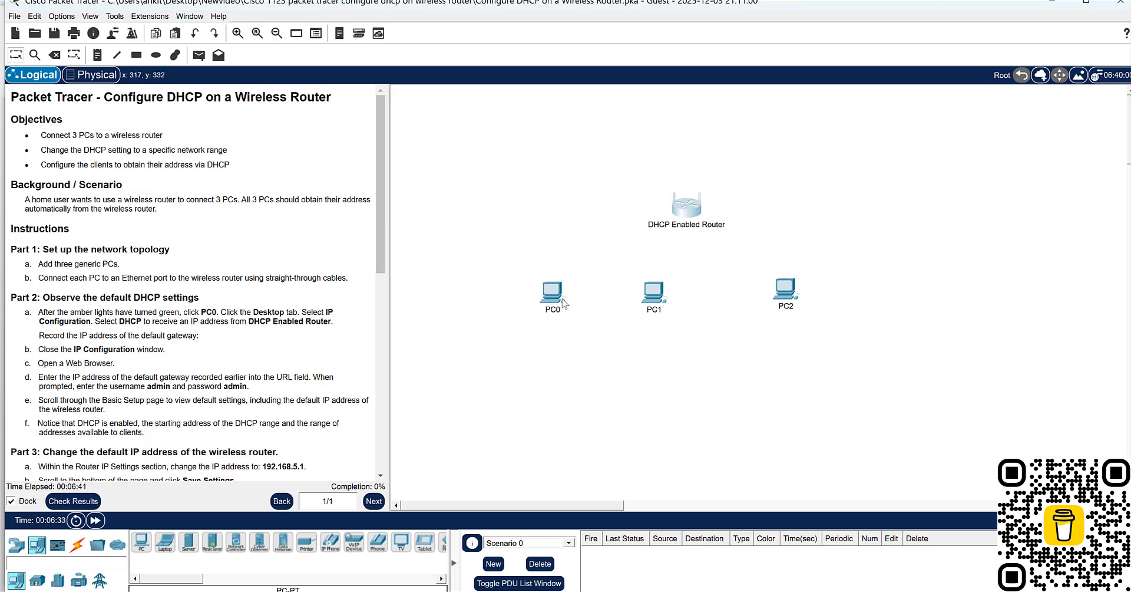
# - Connect PC0's FastEthernet0 to the router's GigabitEthernet 1 with a copper straight-through cable
pyautogui.moveTo(563, 303)
pyautogui.click(77, 545)
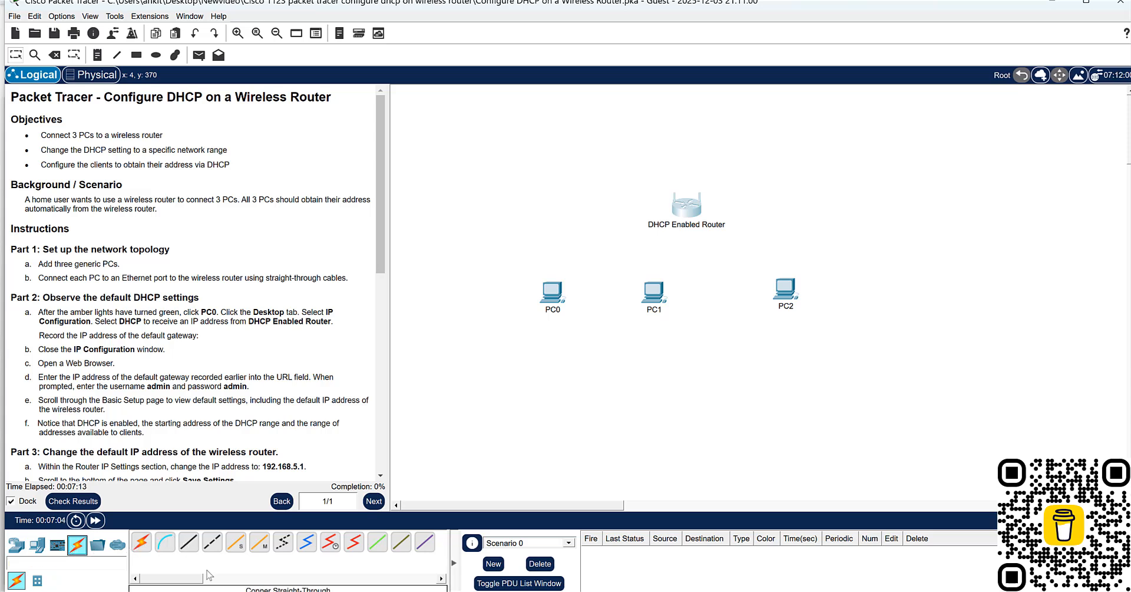
pyautogui.click(225, 578)
pyautogui.click(155, 550)
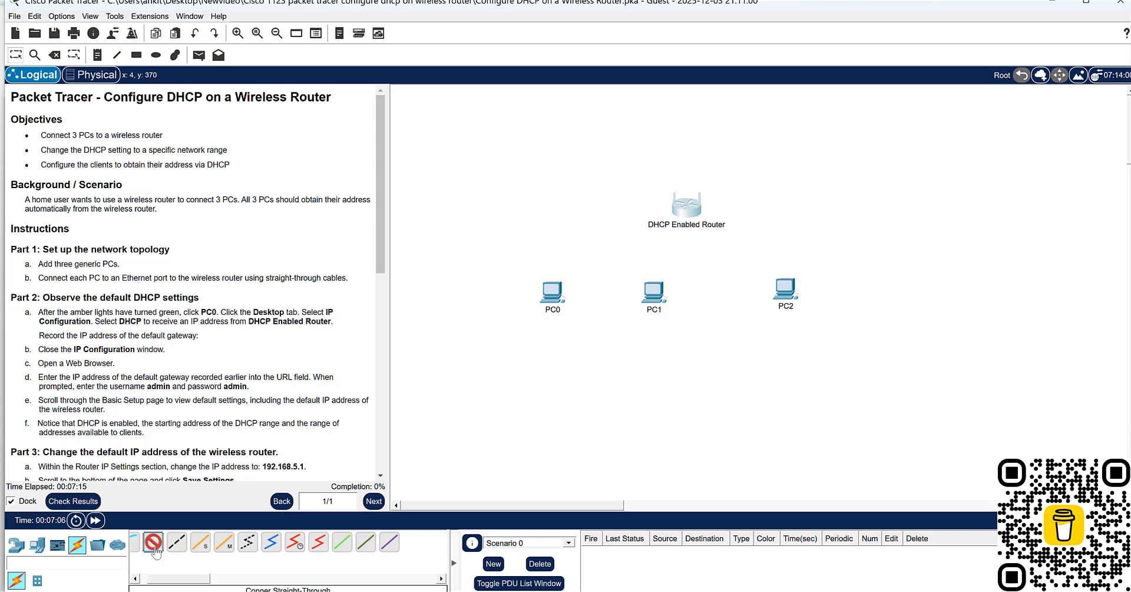
pyautogui.click(555, 300)
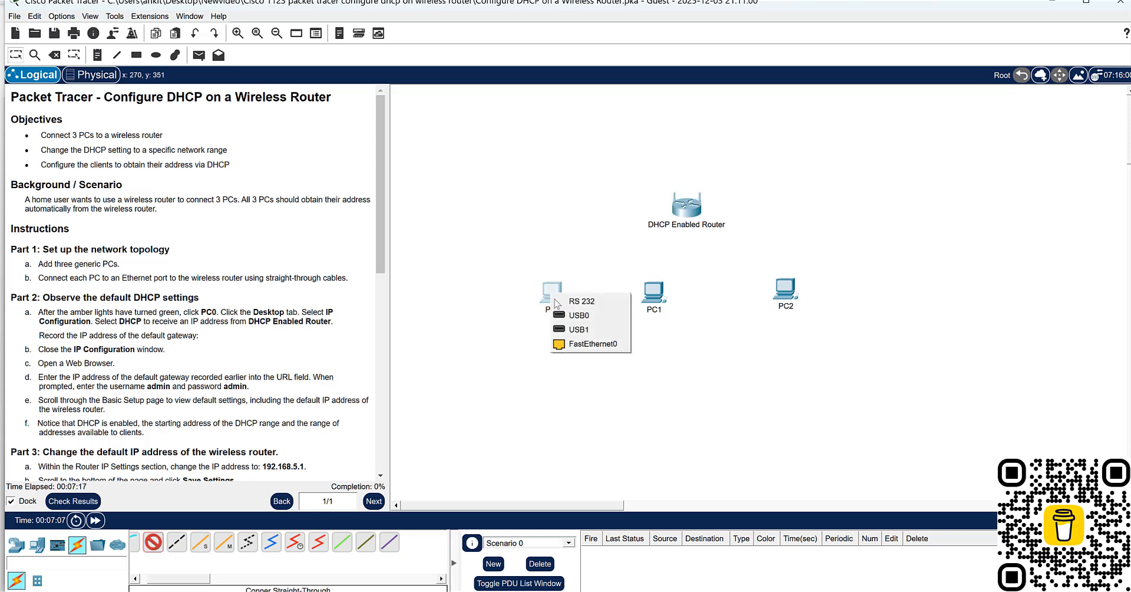
pyautogui.click(585, 343)
pyautogui.click(679, 211)
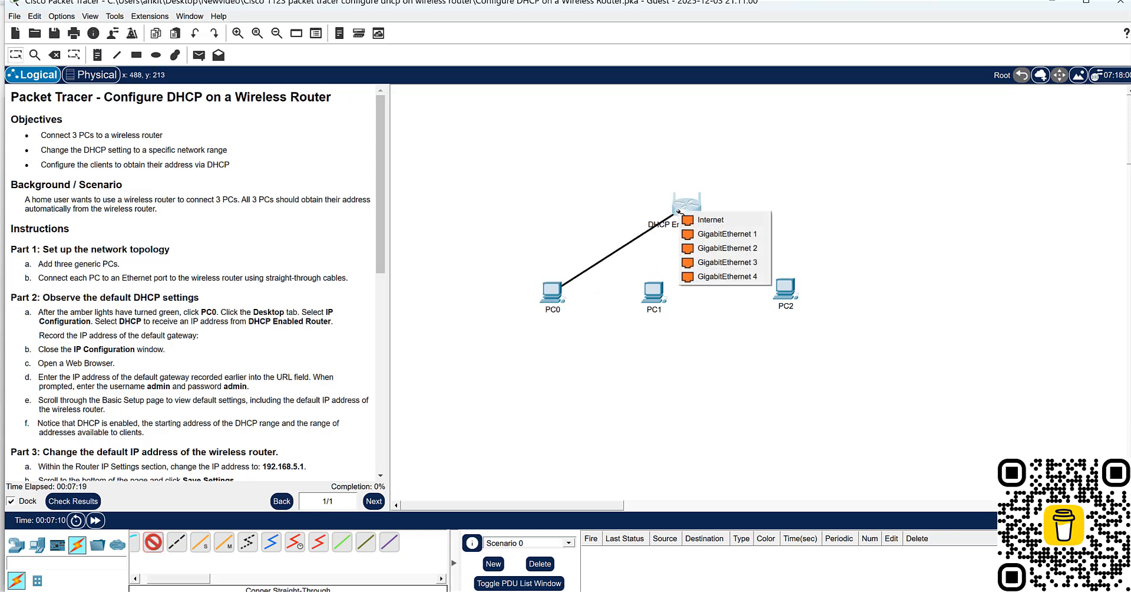
pyautogui.click(706, 235)
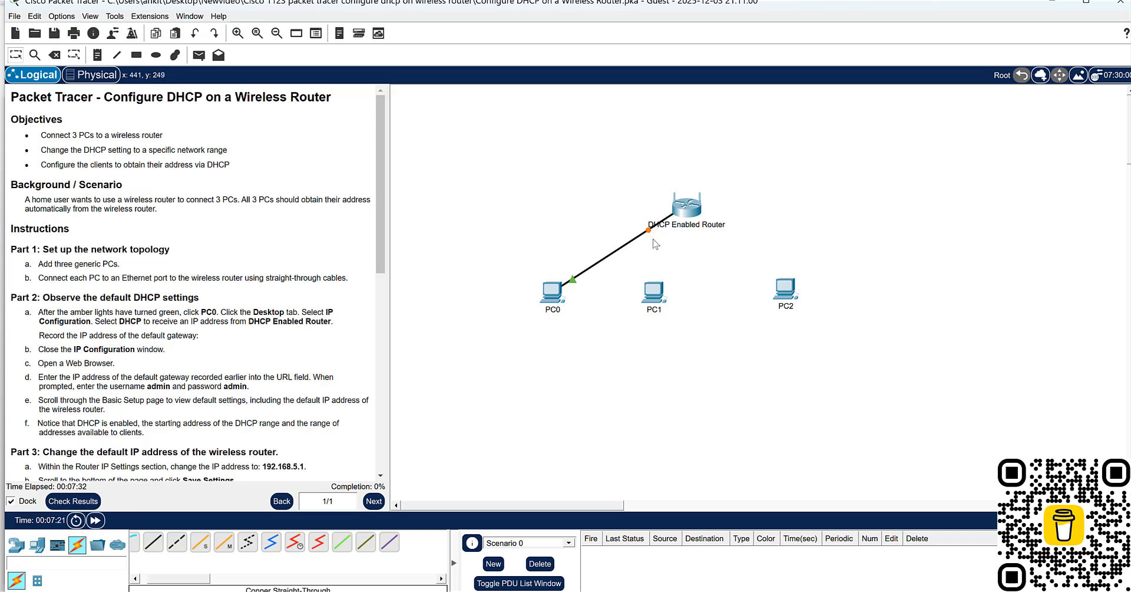
# - Fast-forward the simulation time to bring up the link between PC0 and the router
pyautogui.click(95, 521)
pyautogui.click(96, 521)
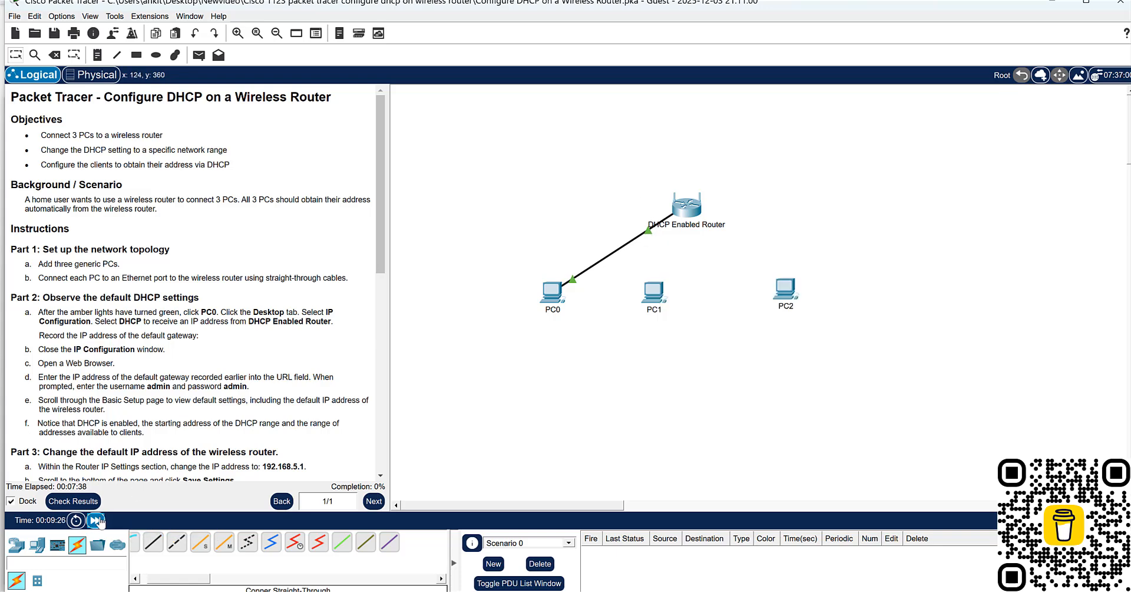
pyautogui.click(95, 521)
pyautogui.click(98, 521)
# - Connect PC1's FastEthernet0 to the router's GigabitEthernet 2 with a copper straight-through cable
pyautogui.click(152, 541)
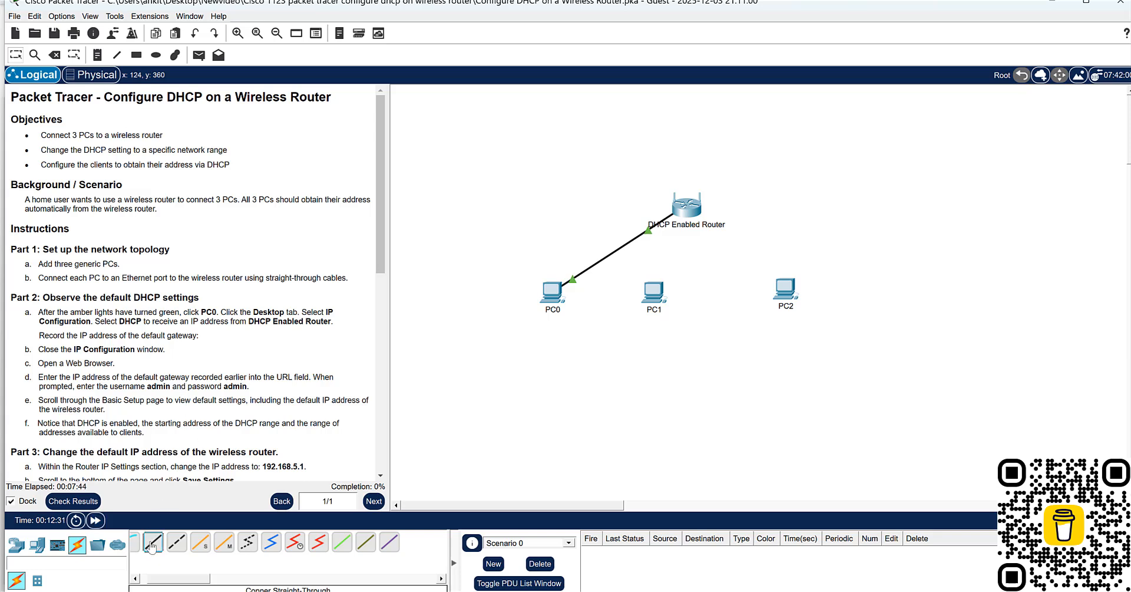
pyautogui.click(650, 295)
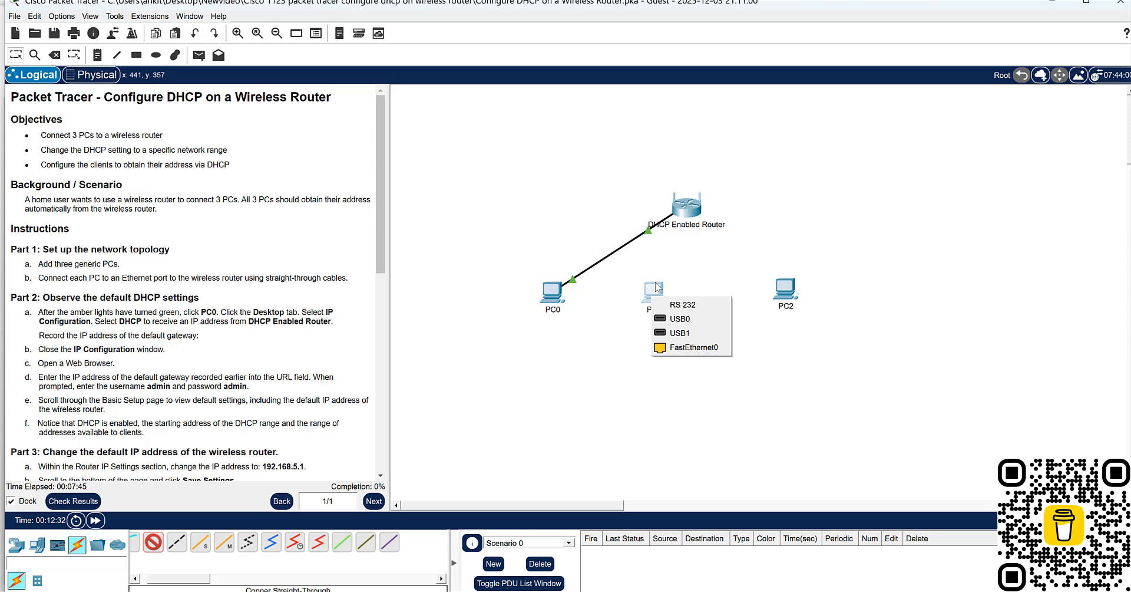
pyautogui.click(679, 347)
pyautogui.click(686, 209)
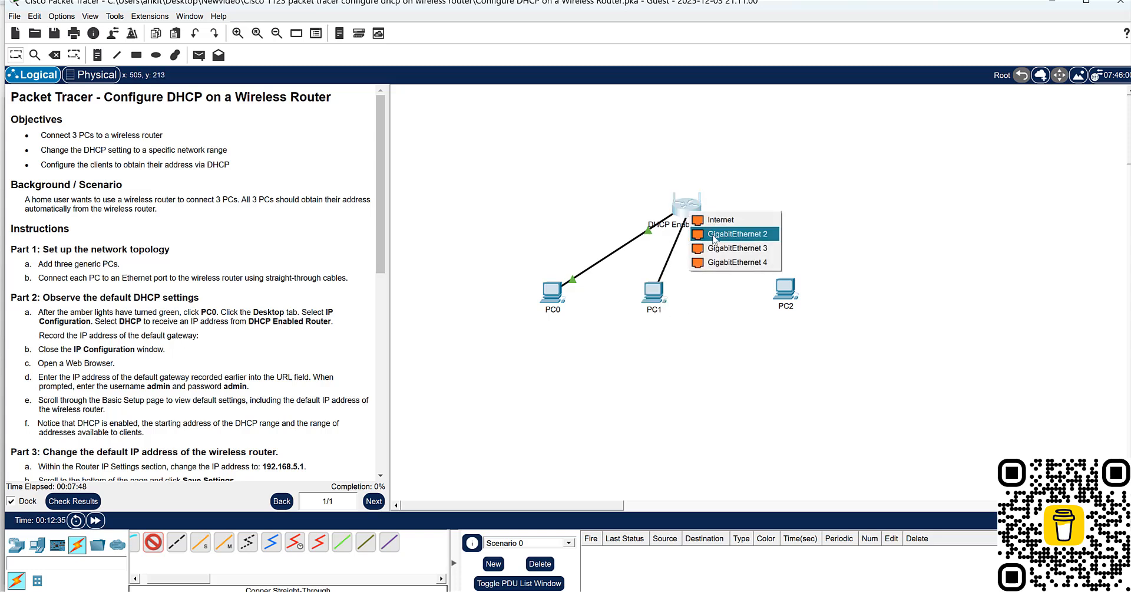
pyautogui.click(708, 231)
# - Connect PC2's FastEthernet0 to a free GigabitEthernet port on the router with a copper straight-through cable, and fast-forward the simulation time
pyautogui.click(154, 542)
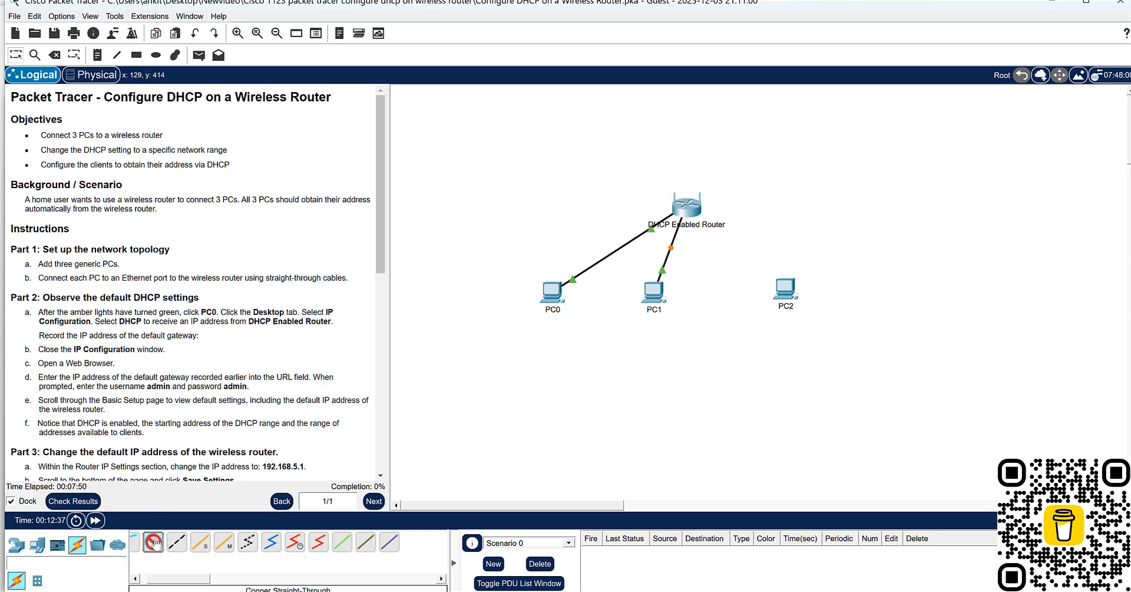
pyautogui.click(785, 289)
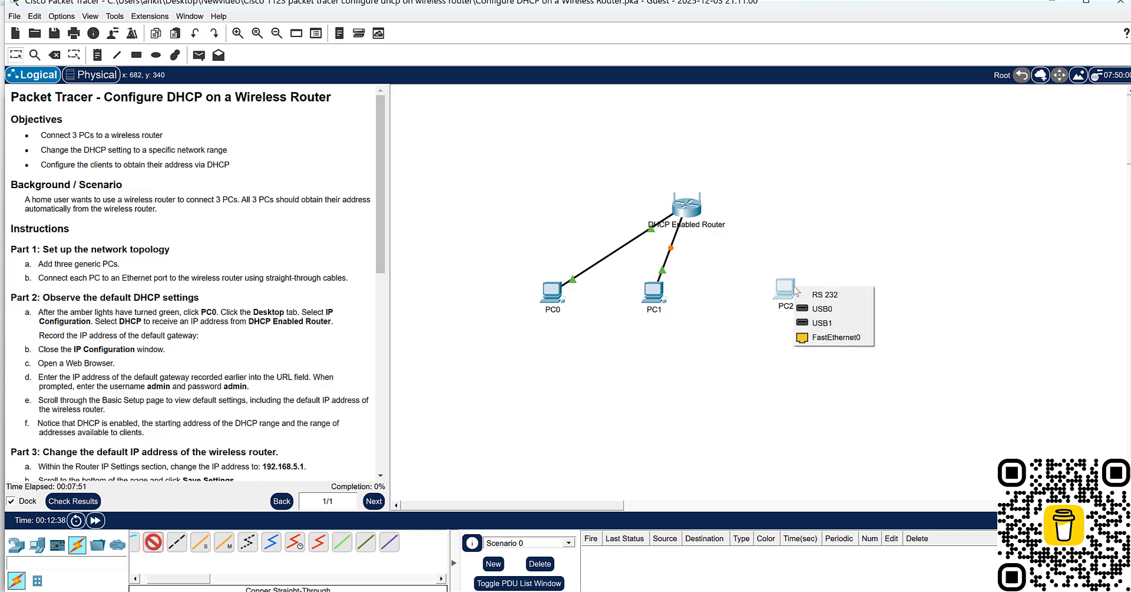
pyautogui.click(829, 337)
pyautogui.click(686, 206)
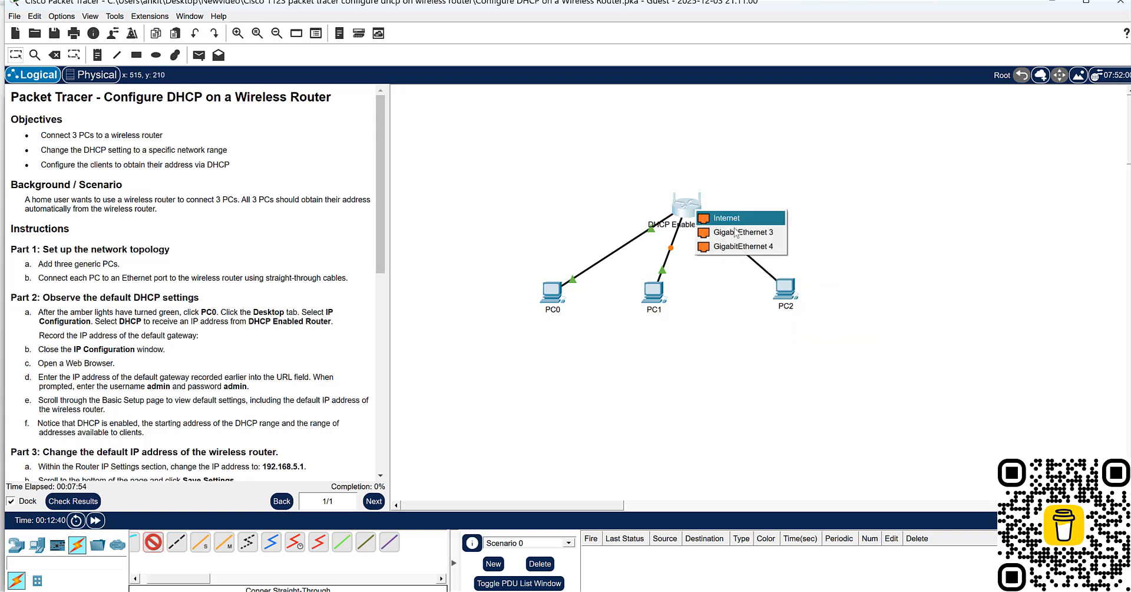
pyautogui.click(741, 240)
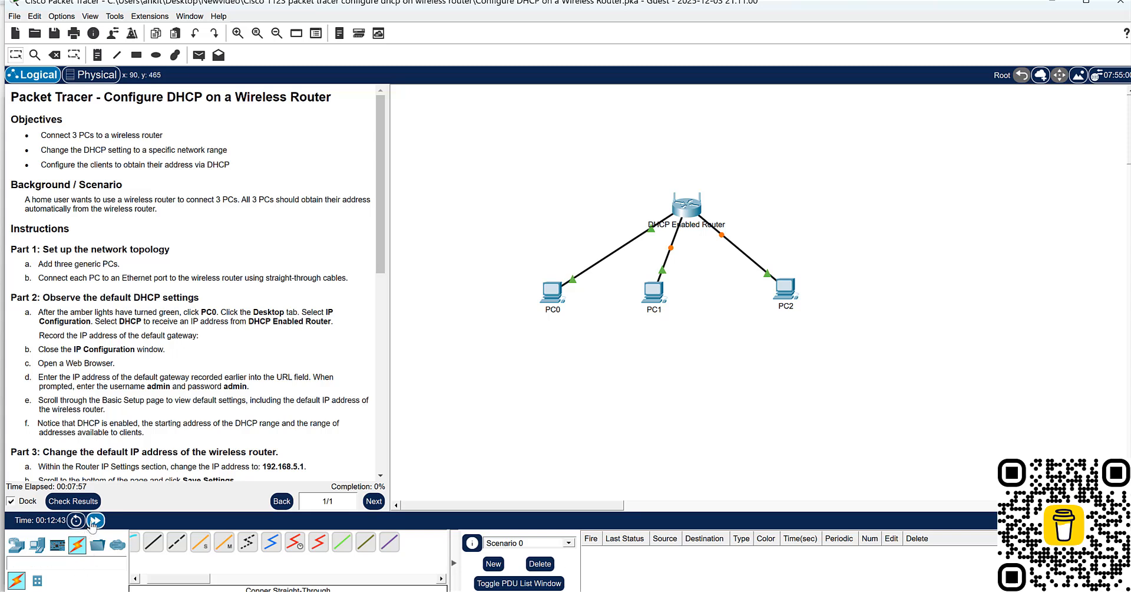
pyautogui.click(95, 520)
# - Open PC0's device window, then resize and place it so the activity instructions stay readable
pyautogui.doubleClick(56, 311)
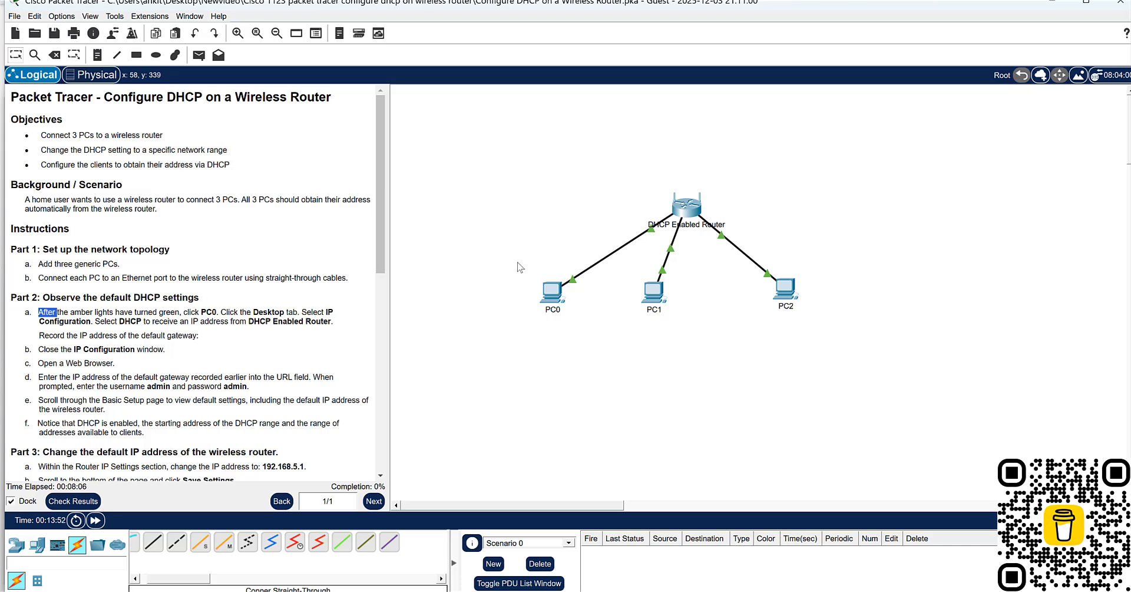
pyautogui.click(554, 290)
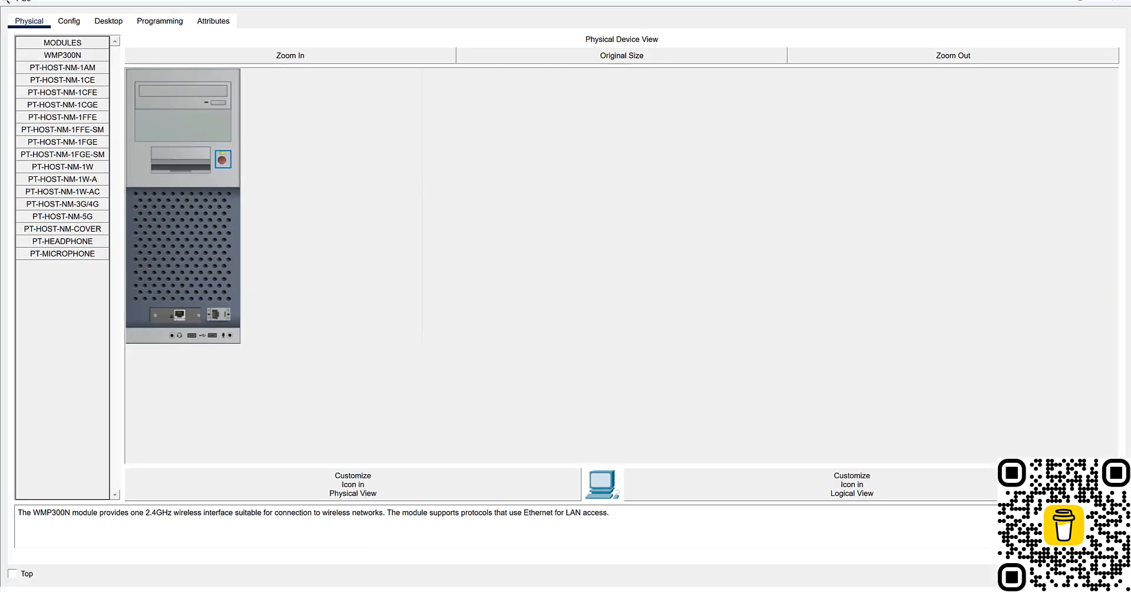
pyautogui.moveTo(56, 2); pyautogui.dragTo(331, 109)
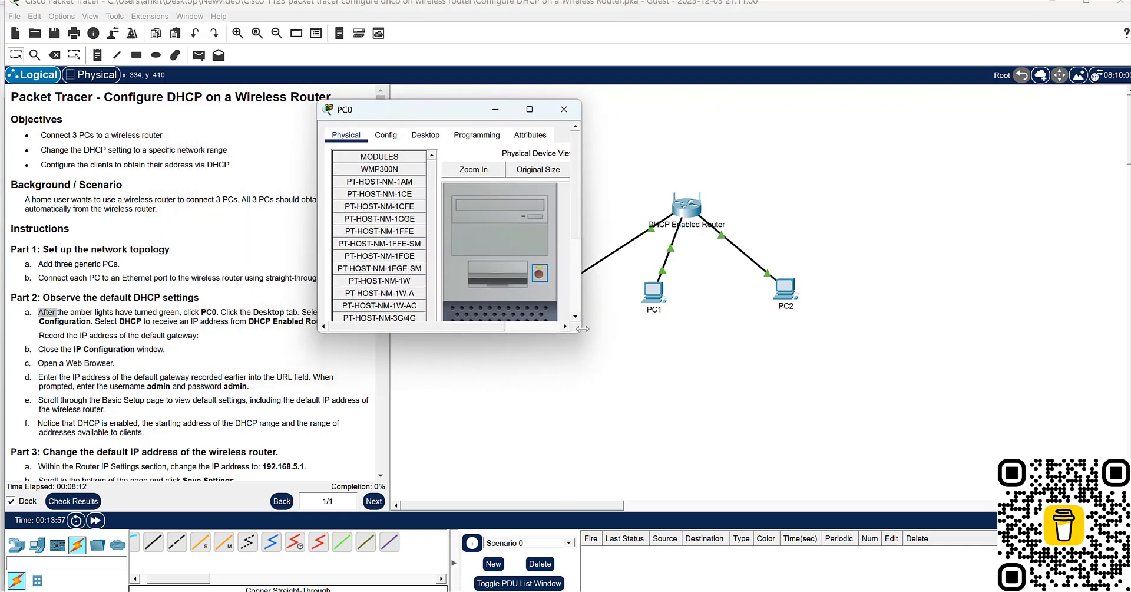
pyautogui.moveTo(586, 333); pyautogui.dragTo(913, 332)
pyautogui.moveTo(626, 331); pyautogui.dragTo(626, 469)
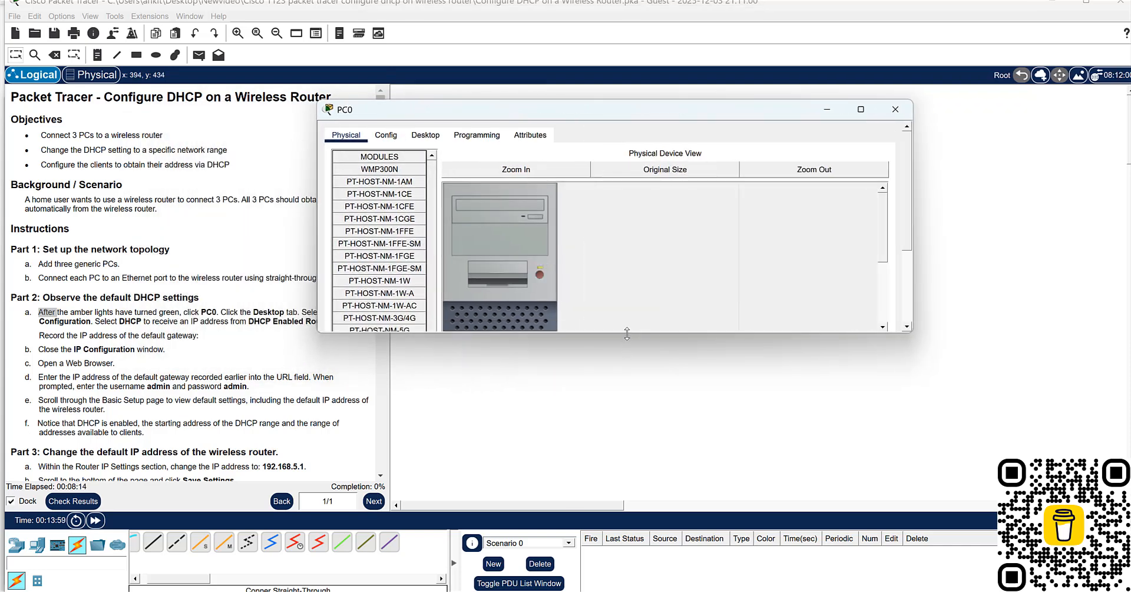
pyautogui.moveTo(594, 116); pyautogui.dragTo(703, 105)
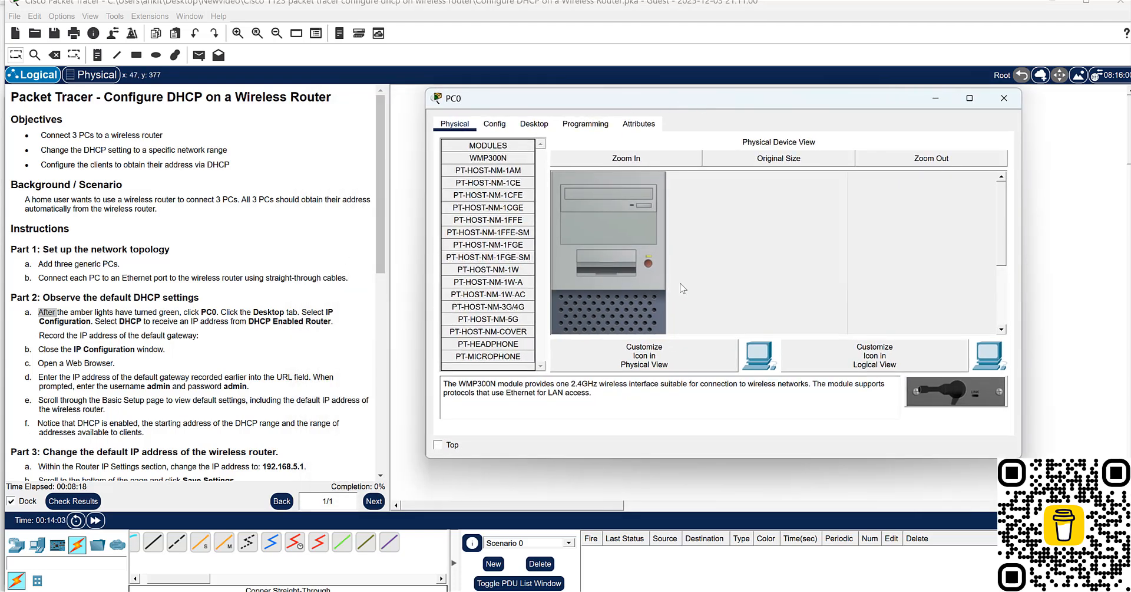
# - Switch PC0's FastEthernet0 IP configuration from Static to DHCP, following Part 2 step a
pyautogui.click(552, 127)
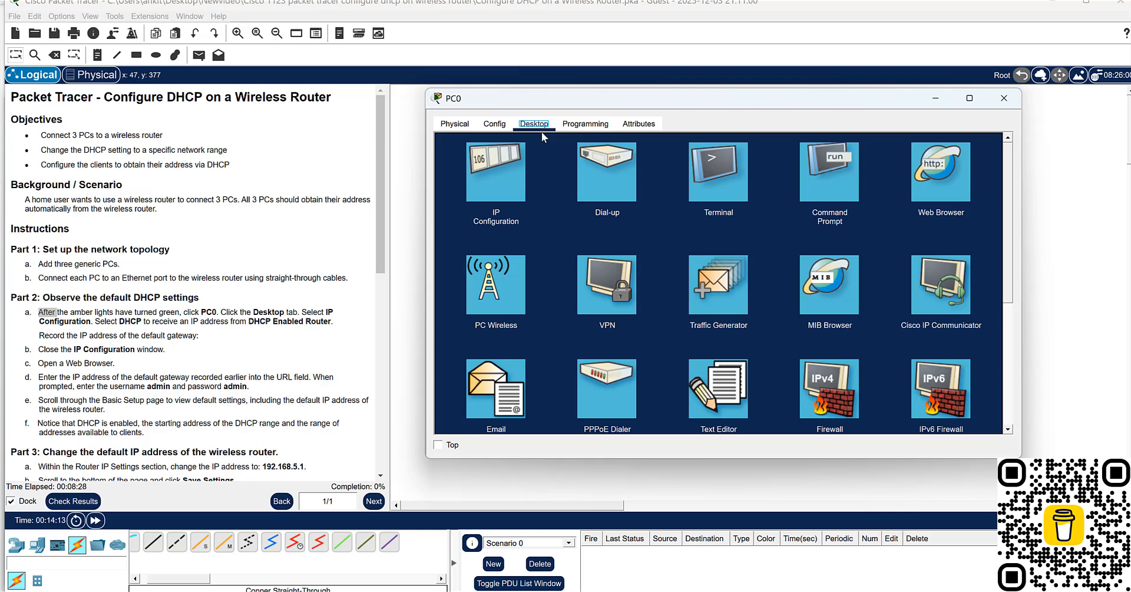
pyautogui.click(508, 153)
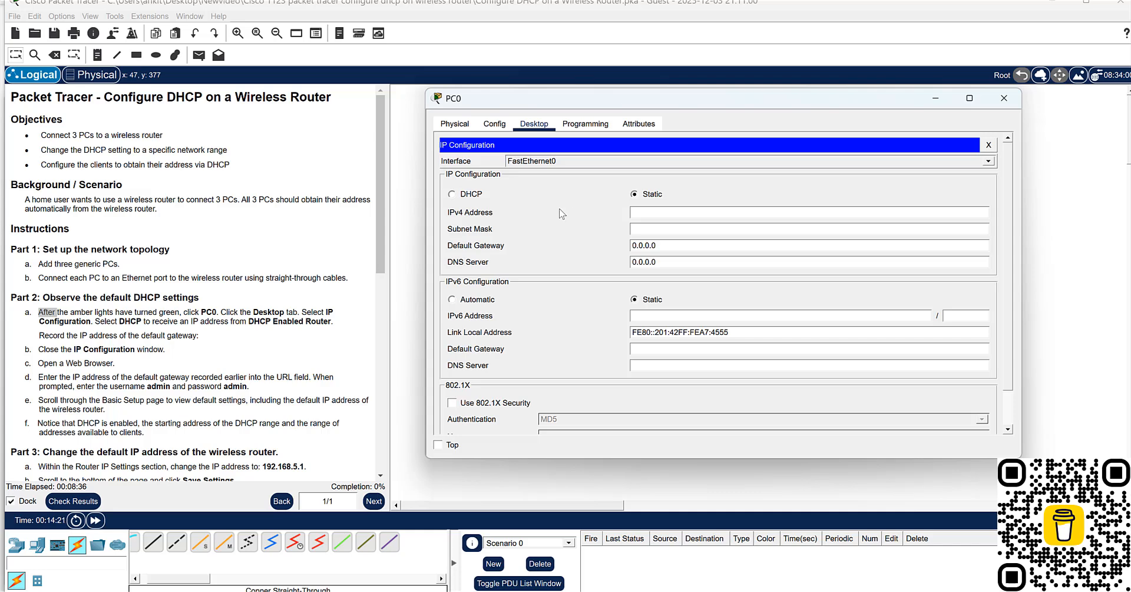
pyautogui.click(108, 321)
pyautogui.moveTo(108, 321); pyautogui.dragTo(199, 335)
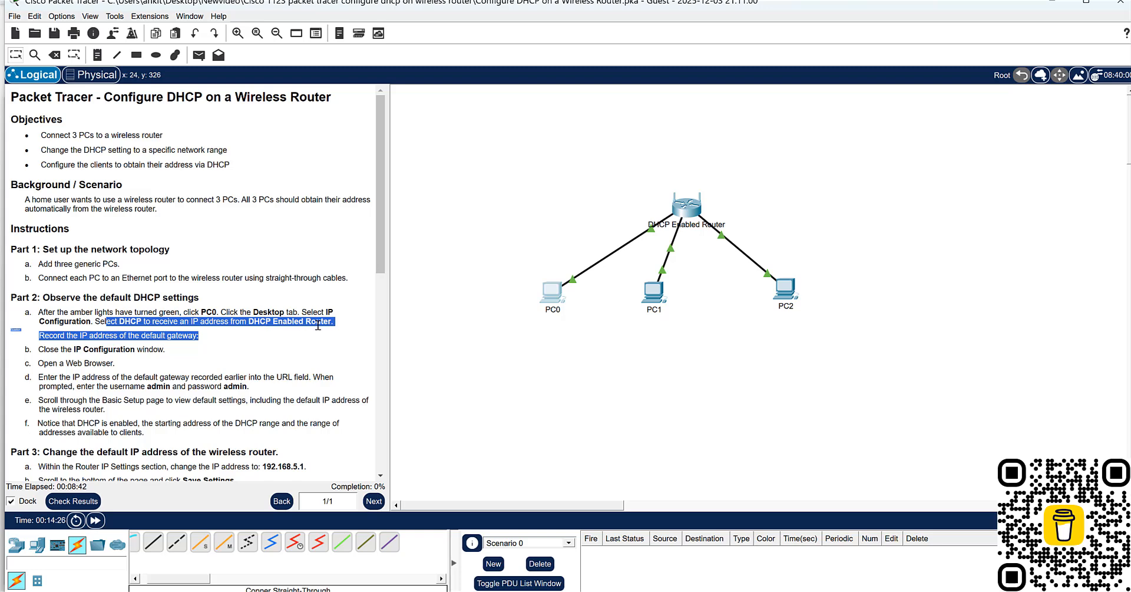
pyautogui.click(790, 591)
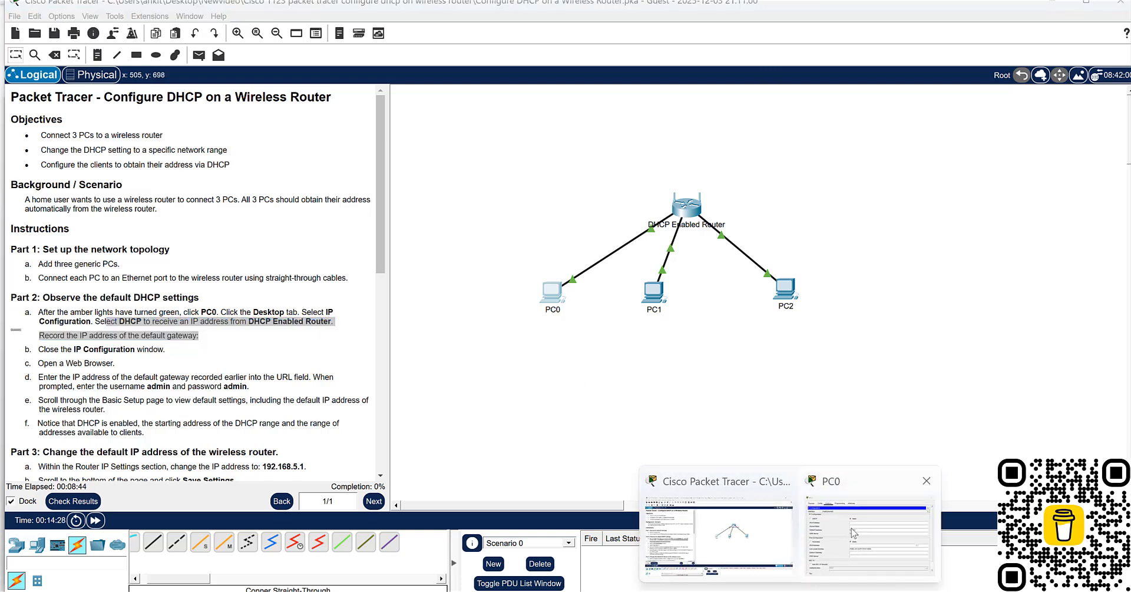
pyautogui.click(852, 533)
pyautogui.click(455, 197)
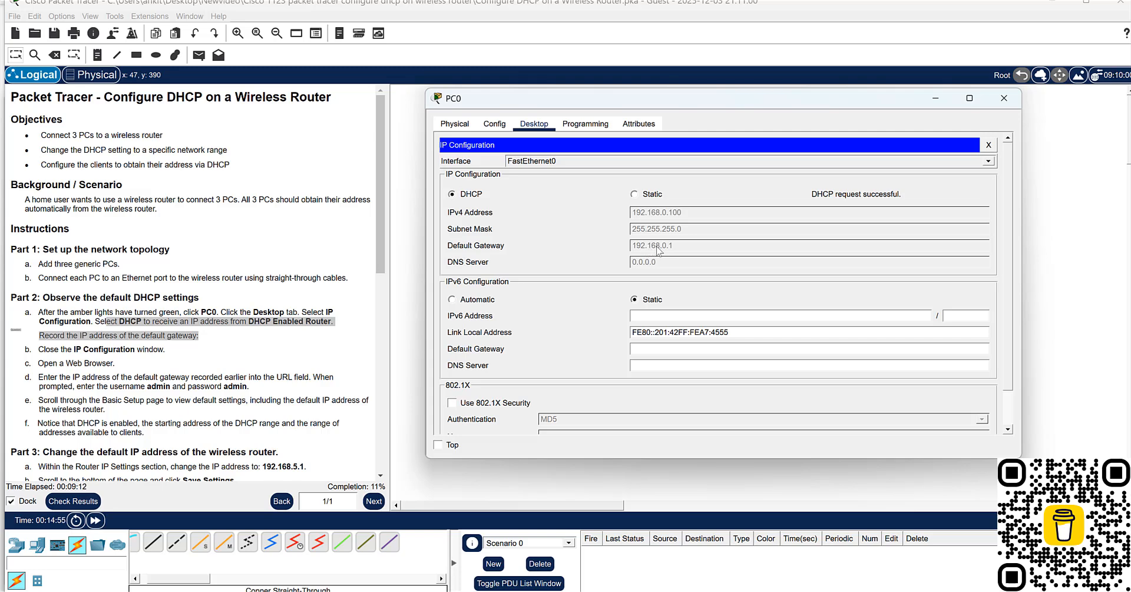
pyautogui.click(455, 123)
pyautogui.click(494, 124)
pyautogui.click(534, 123)
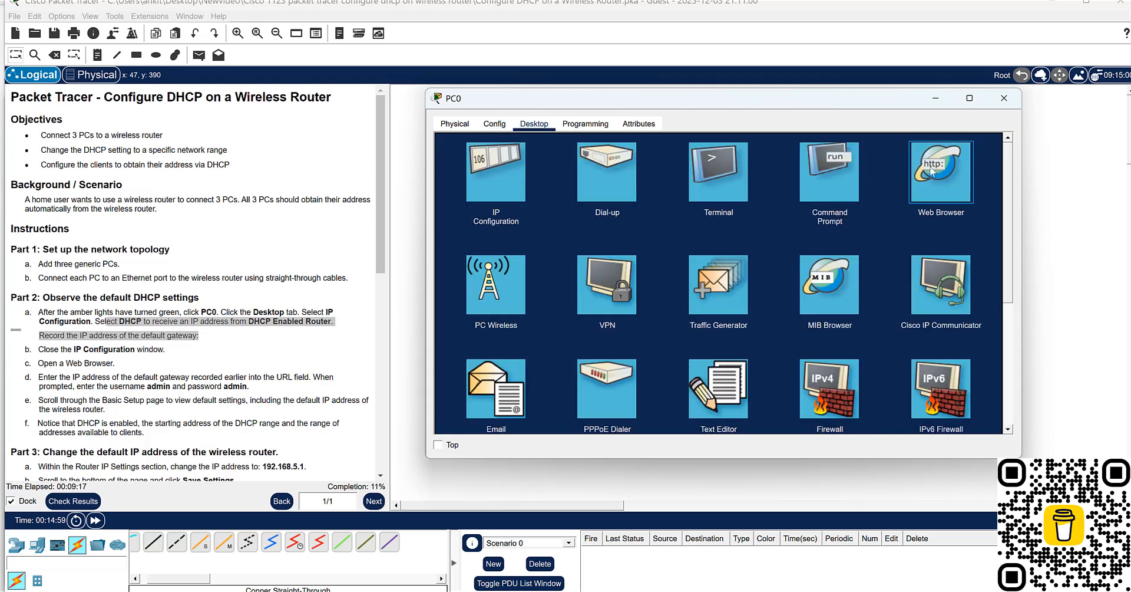
pyautogui.click(948, 172)
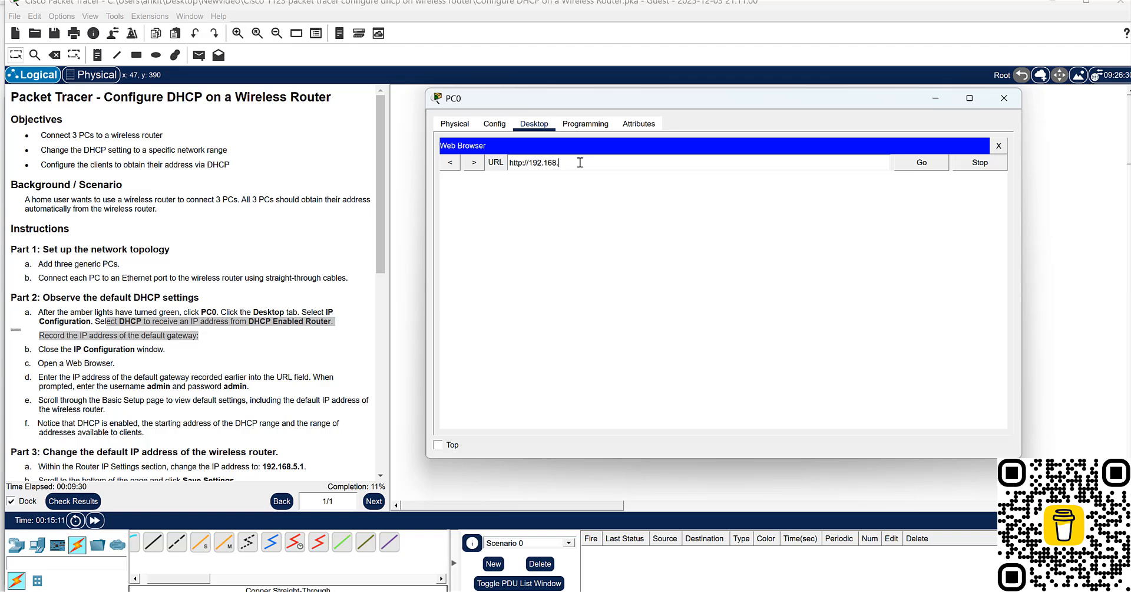
pyautogui.write('0.1')
pyautogui.press('Return')
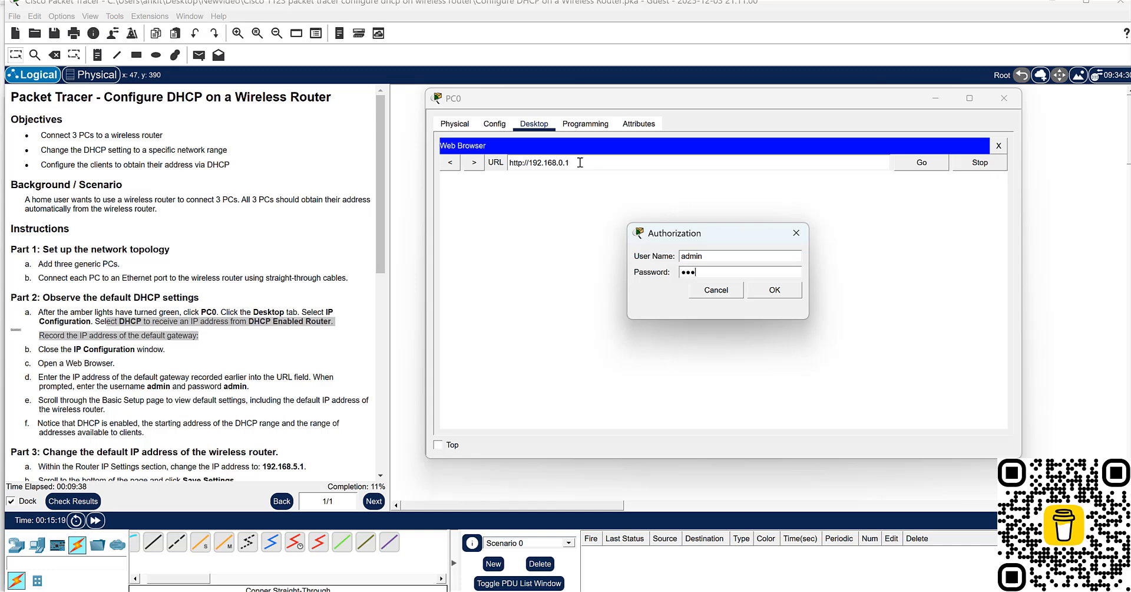
pyautogui.press('Return')
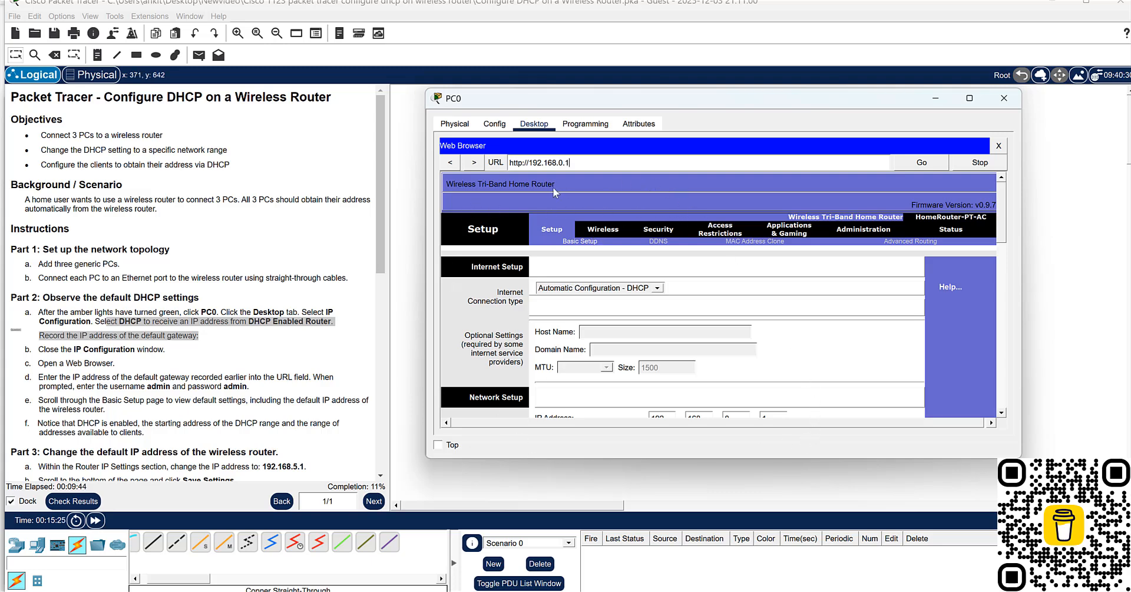
# - Review the router's default IP address, DHCP server settings, address range and DHCP reservations against Part 2 steps e and f
pyautogui.scroll(-3, 715, 262)
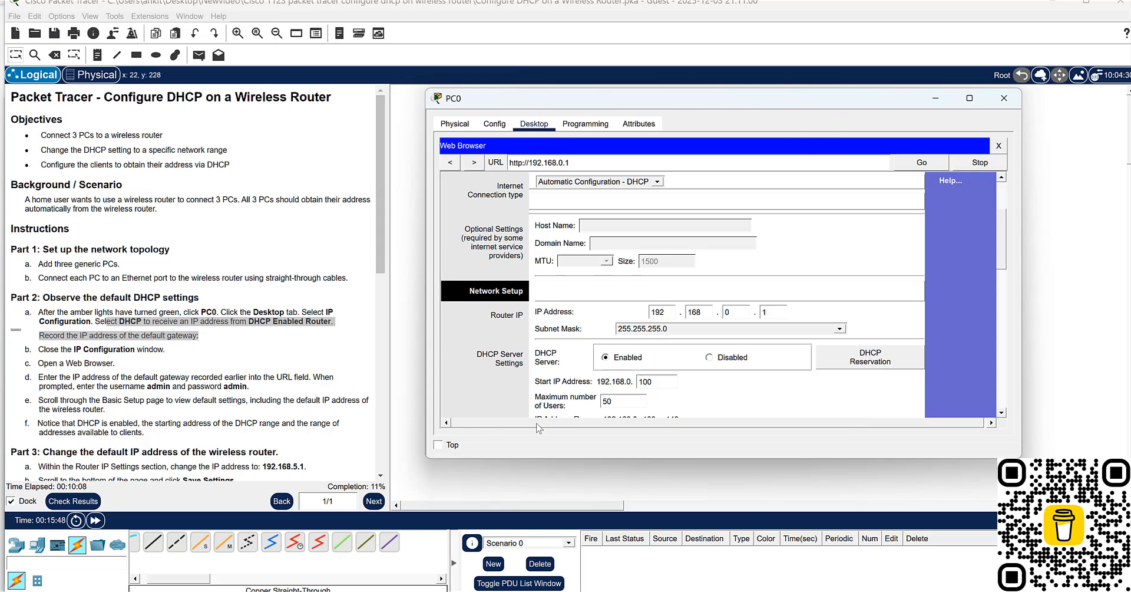
pyautogui.scroll(-1, 625, 295)
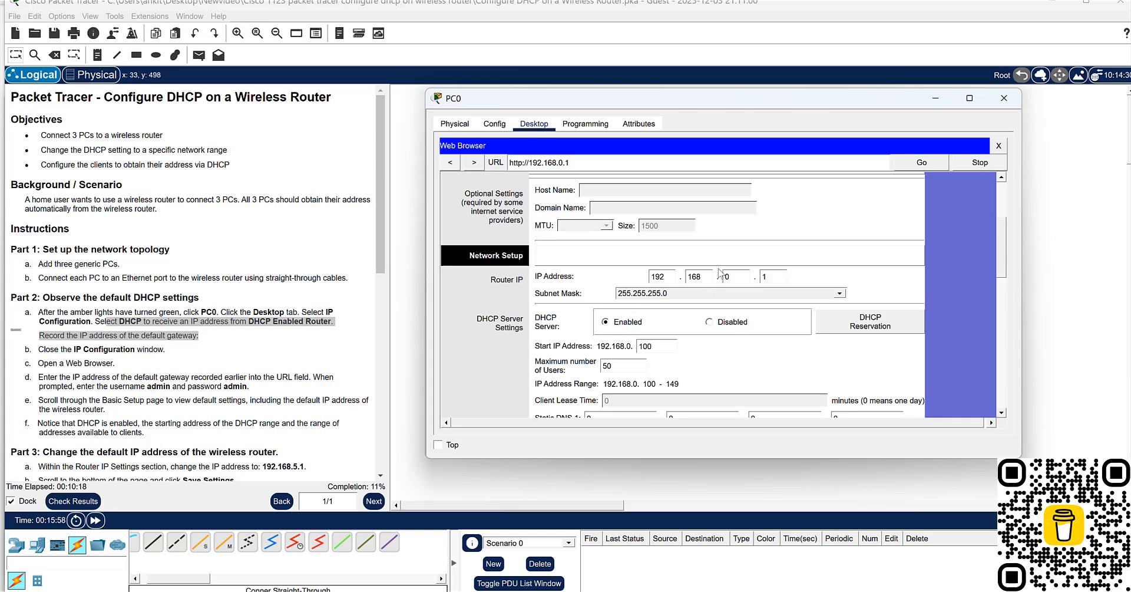
pyautogui.scroll(-1, 722, 274)
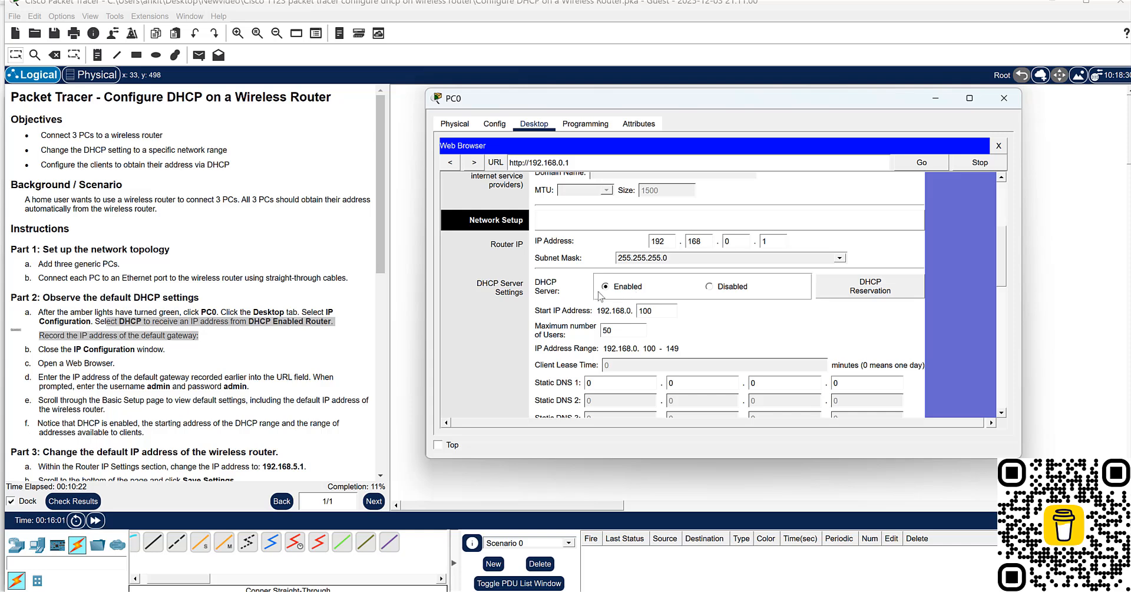
pyautogui.click(866, 289)
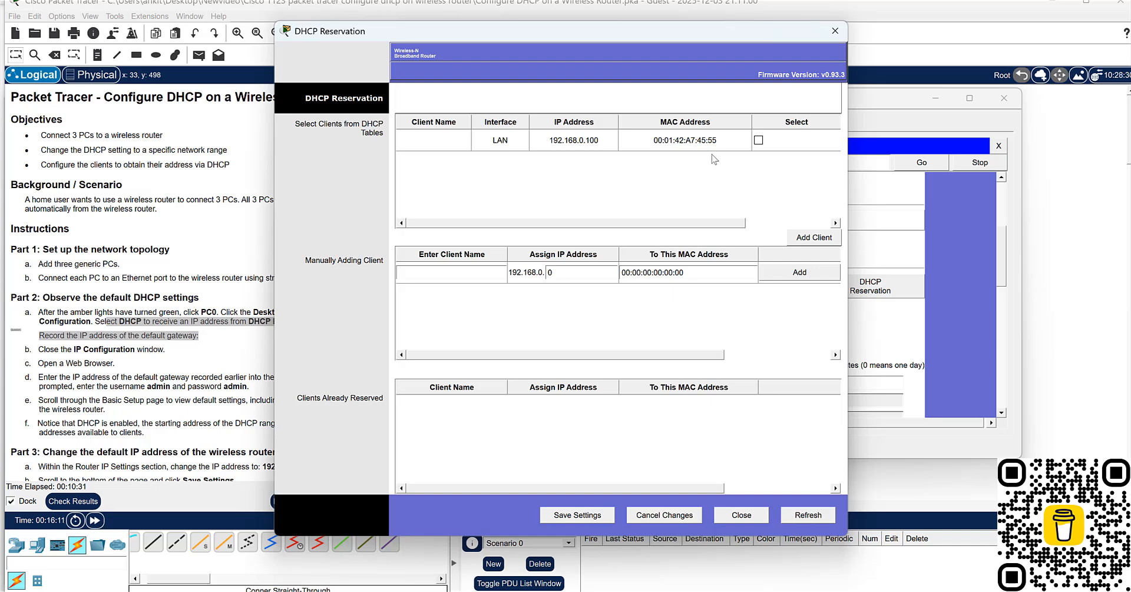
pyautogui.click(836, 31)
pyautogui.scroll(-1, 344, 355)
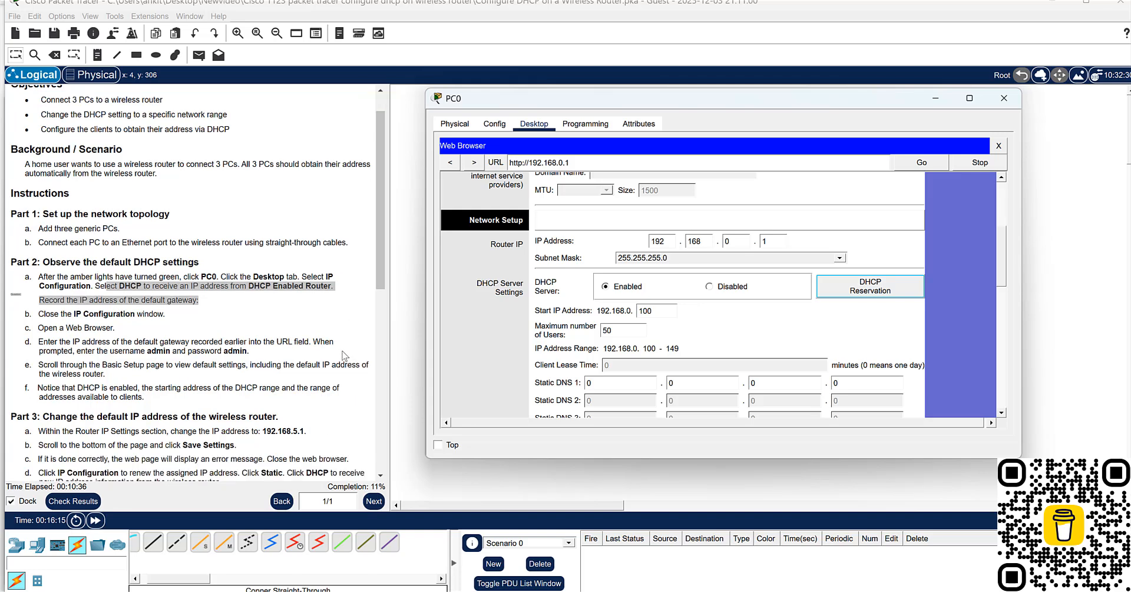
pyautogui.click(59, 386)
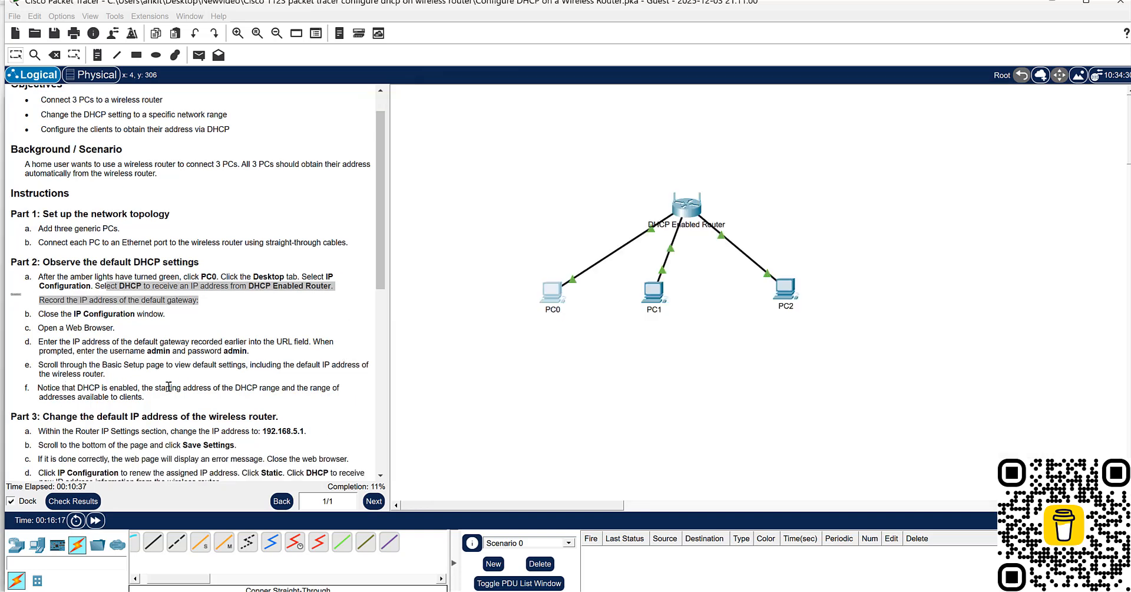
pyautogui.moveTo(59, 386); pyautogui.dragTo(314, 392)
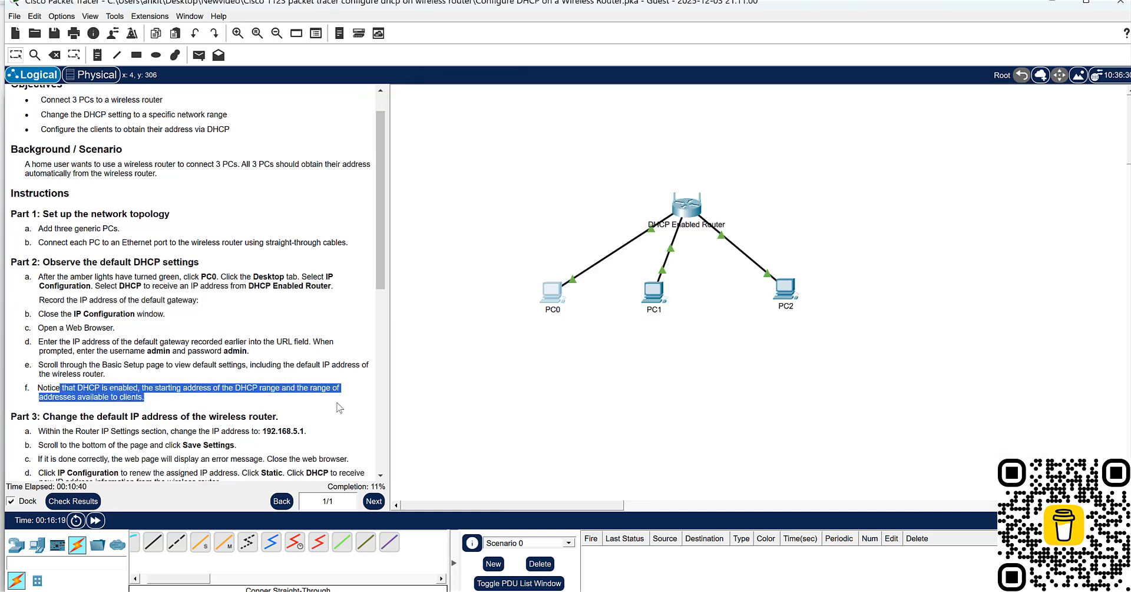
pyautogui.moveTo(790, 590)
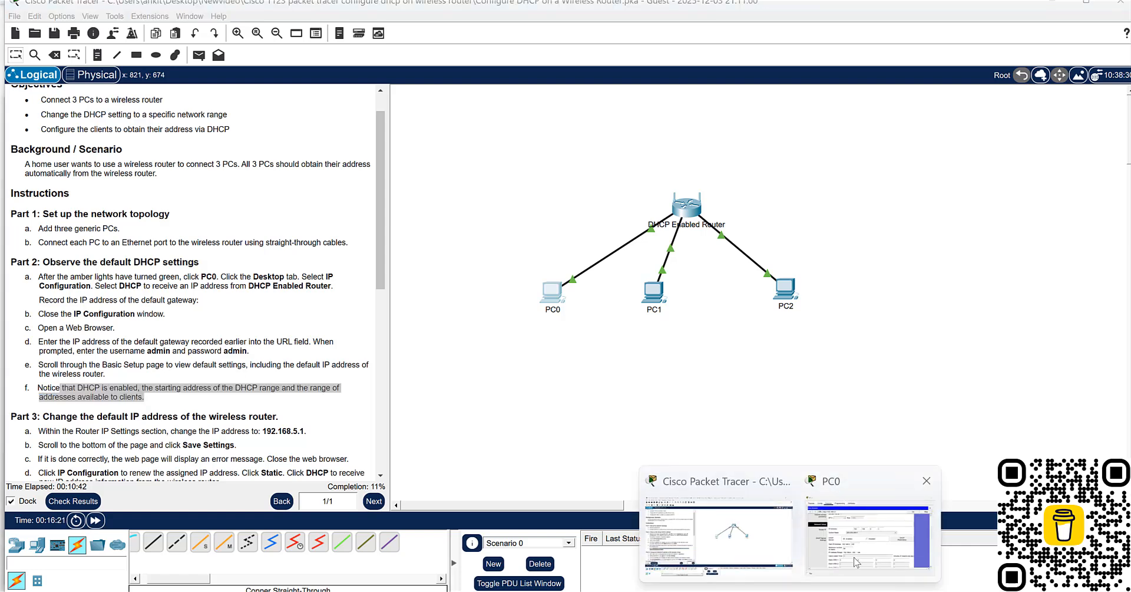
pyautogui.click(821, 519)
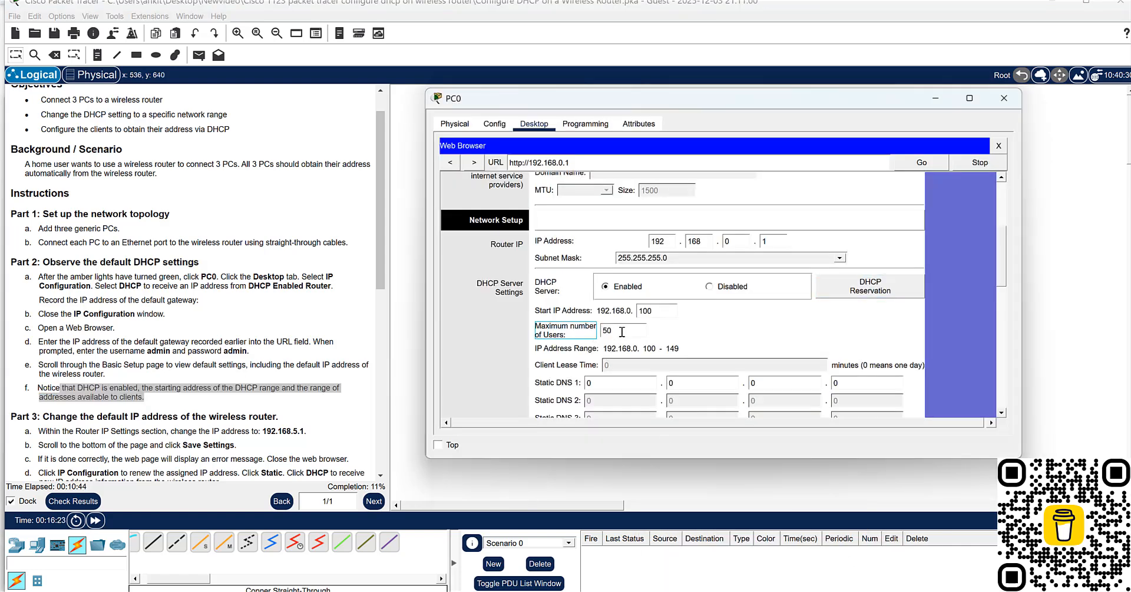
# - Set the maximum number of users in the router's DHCP server settings to 25
pyautogui.moveTo(632, 331); pyautogui.dragTo(600, 331)
pyautogui.write('25')
pyautogui.scroll(-10, 811, 277)
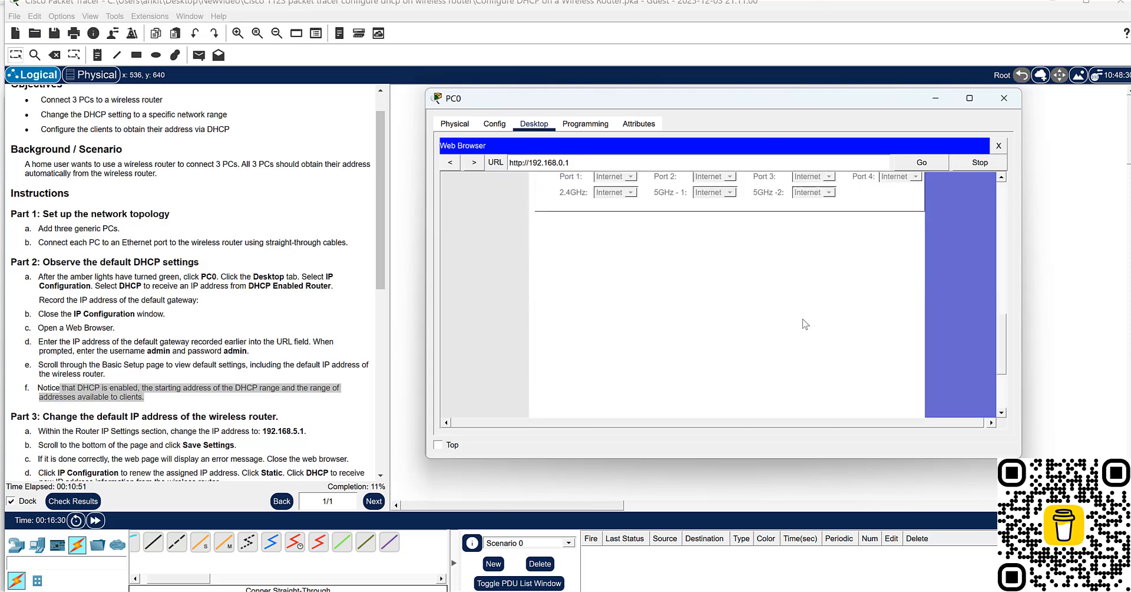
pyautogui.scroll(1, 805, 323)
pyautogui.scroll(-4, 145, 383)
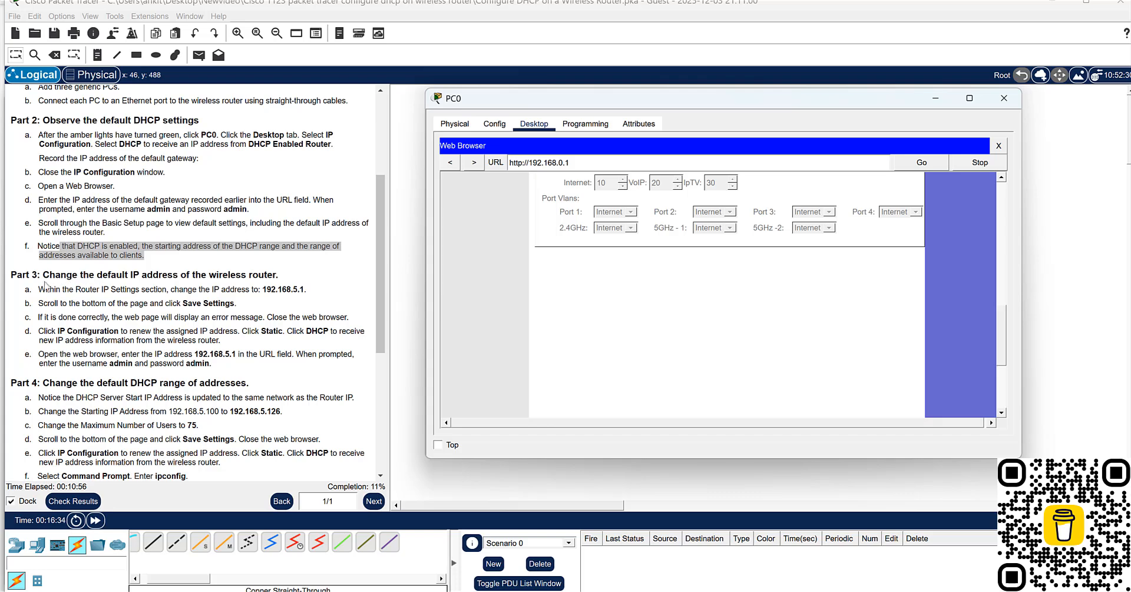
# - Change the router's IP address to 192.168.5.1 as Part 3 requires, and save the router settings
pyautogui.moveTo(17, 275); pyautogui.dragTo(90, 275)
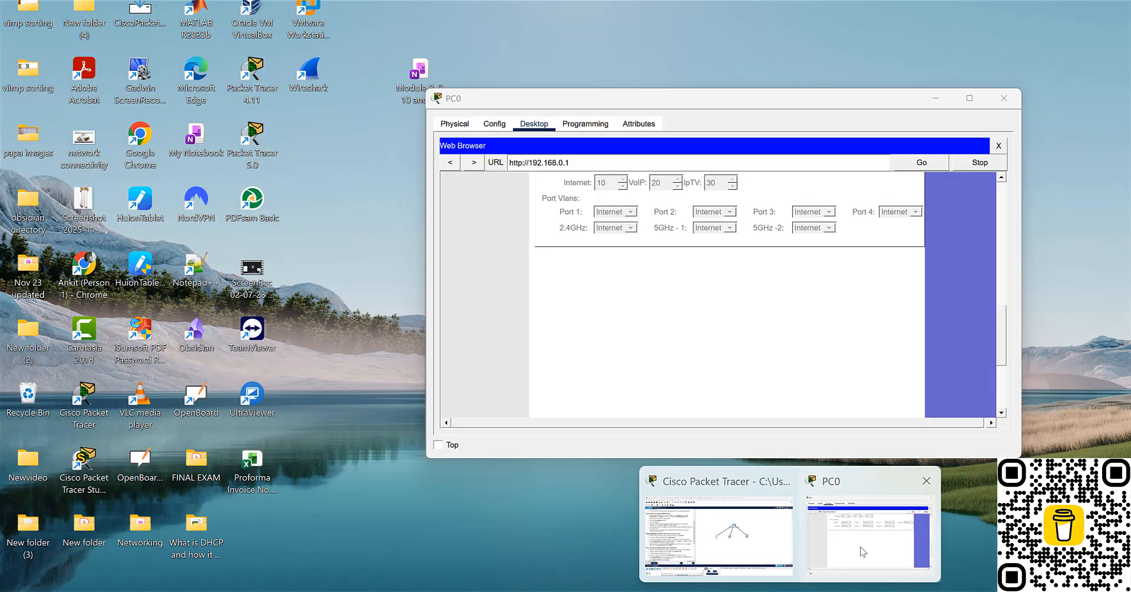
pyautogui.click(860, 545)
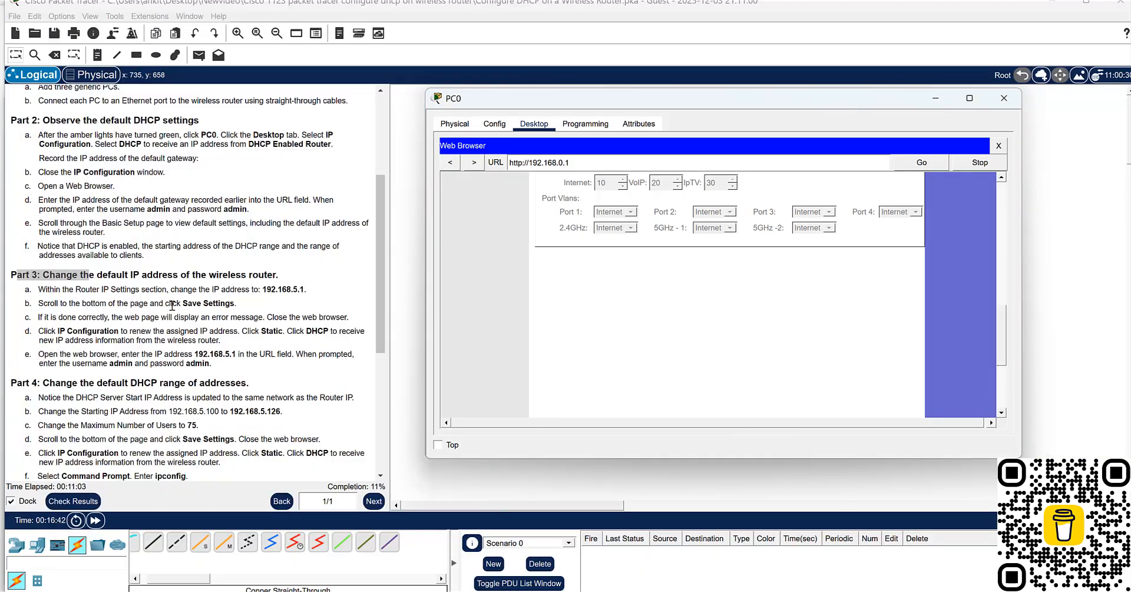
pyautogui.scroll(3, 786, 293)
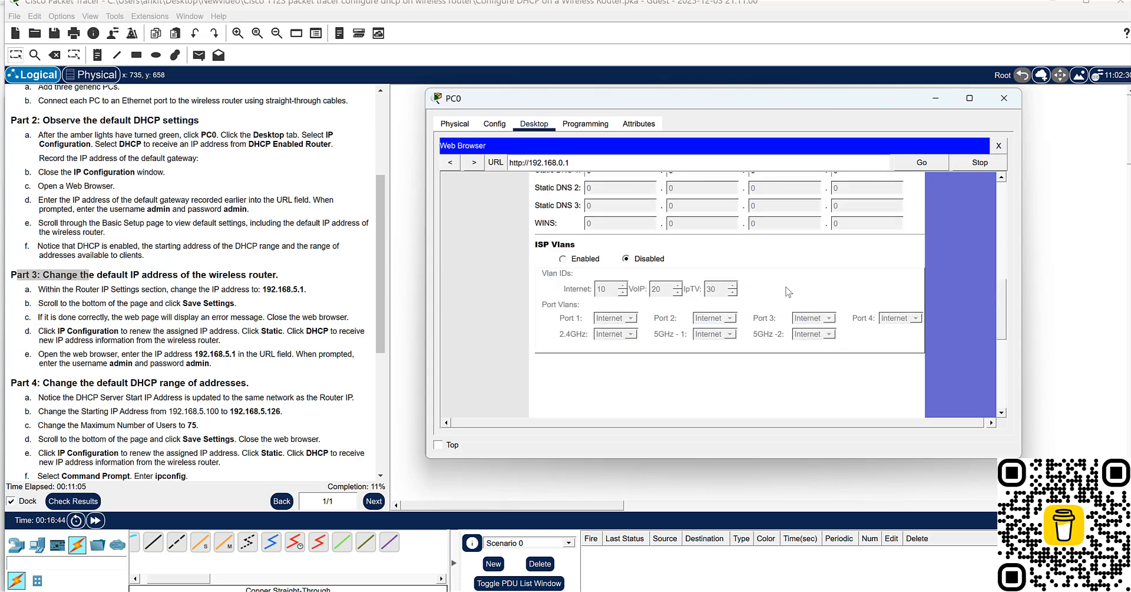
pyautogui.scroll(5, 787, 293)
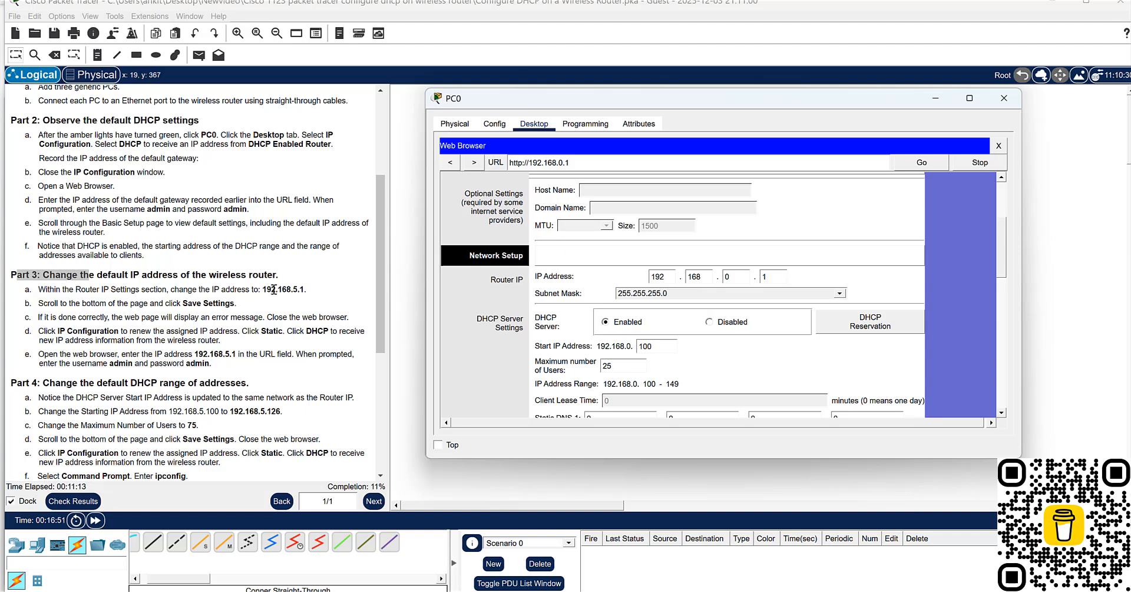
pyautogui.doubleClick(727, 276)
pyautogui.scroll(-2, 783, 261)
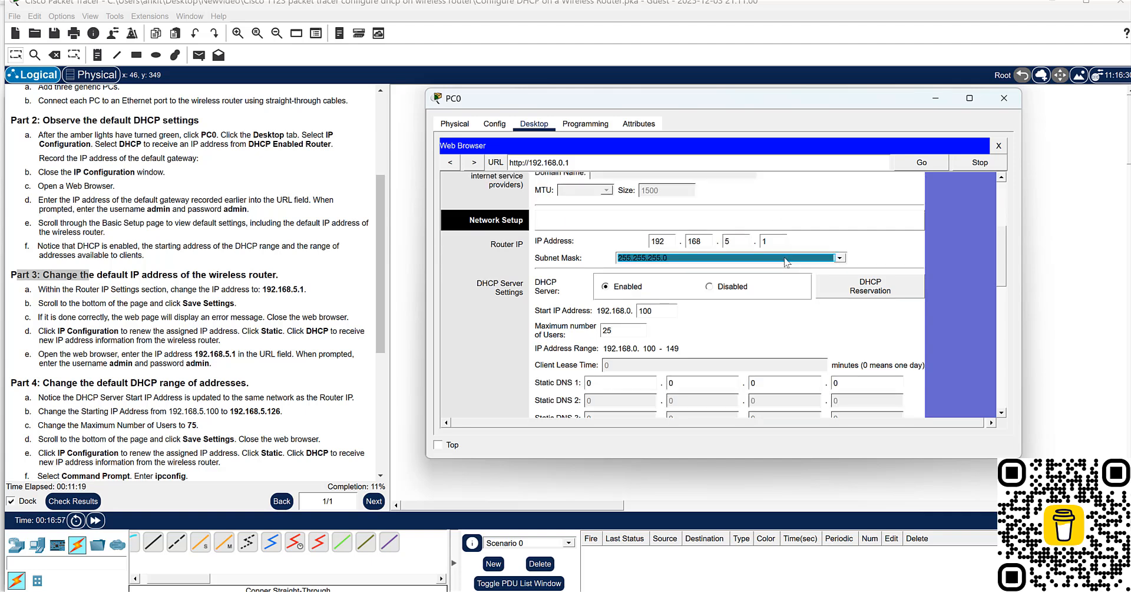
pyautogui.scroll(-1, 725, 344)
pyautogui.scroll(-3, 725, 344)
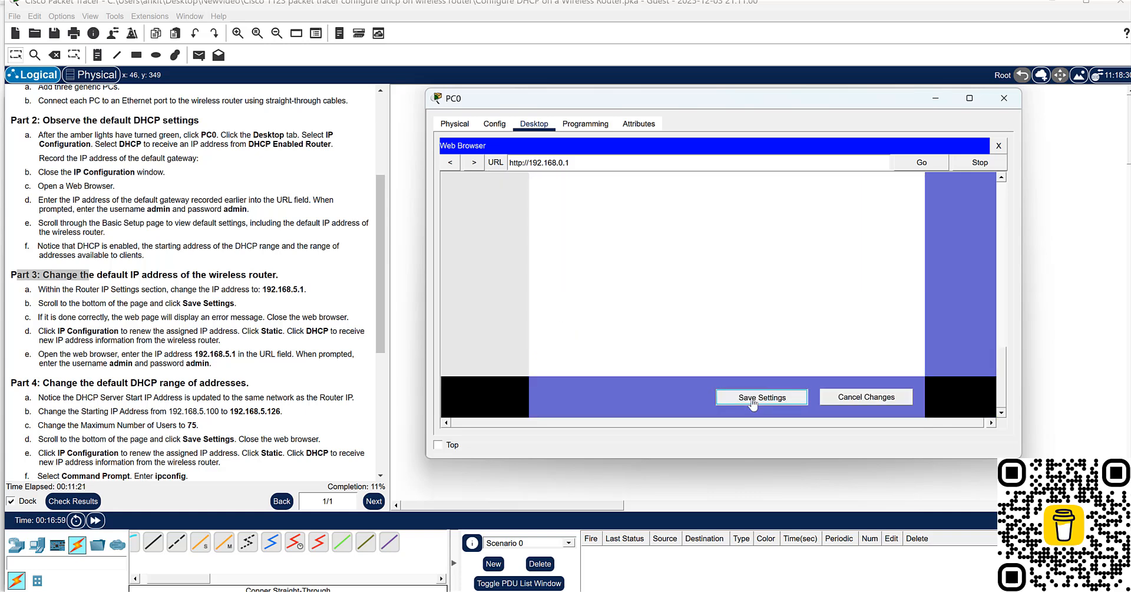
pyautogui.click(752, 400)
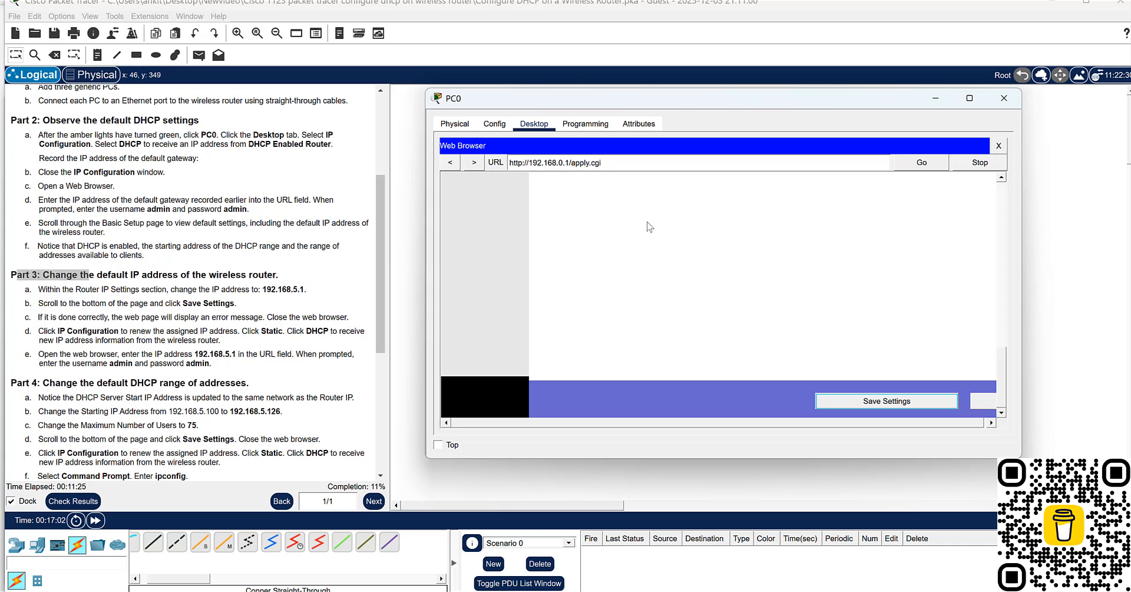
# - Close PC0's web browser session and reopen the PC0 device window at its desktop applications
pyautogui.click(1005, 98)
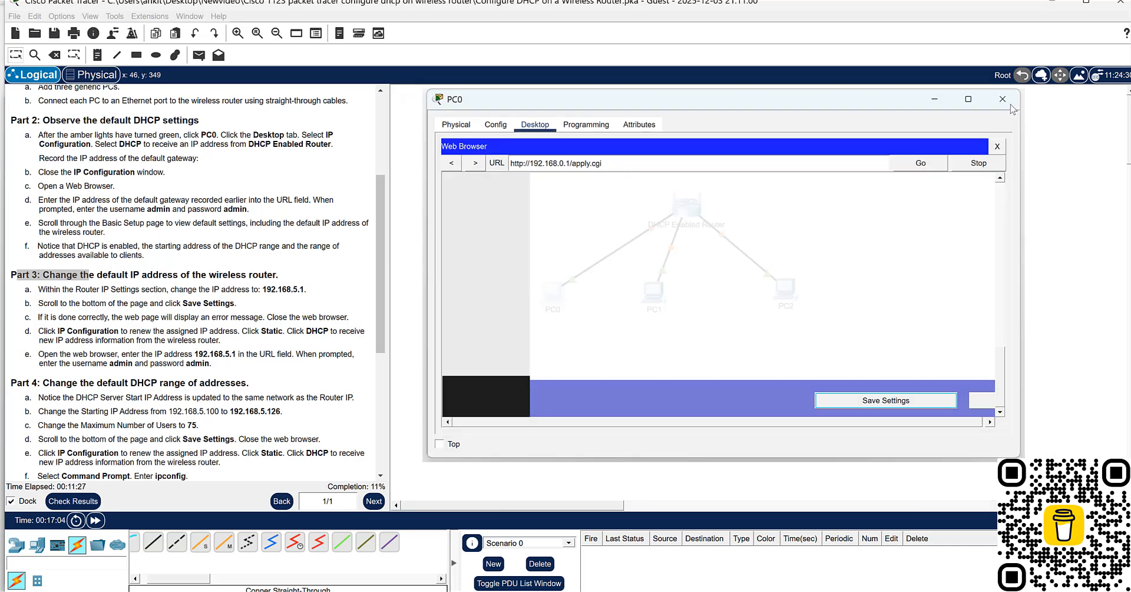
pyautogui.click(556, 293)
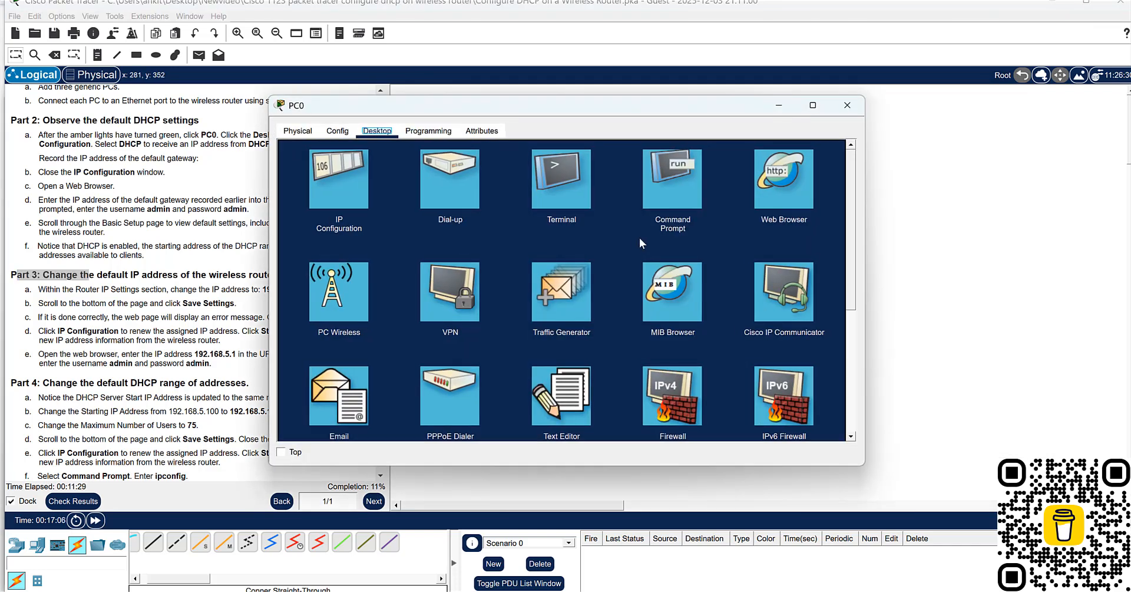
pyautogui.click(848, 105)
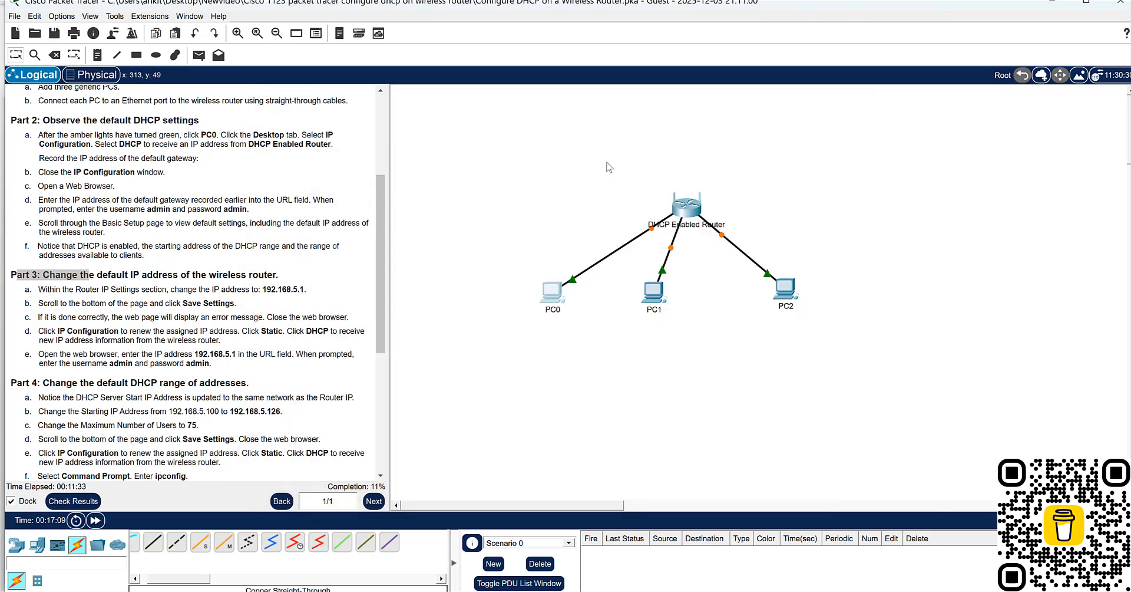
pyautogui.click(790, 591)
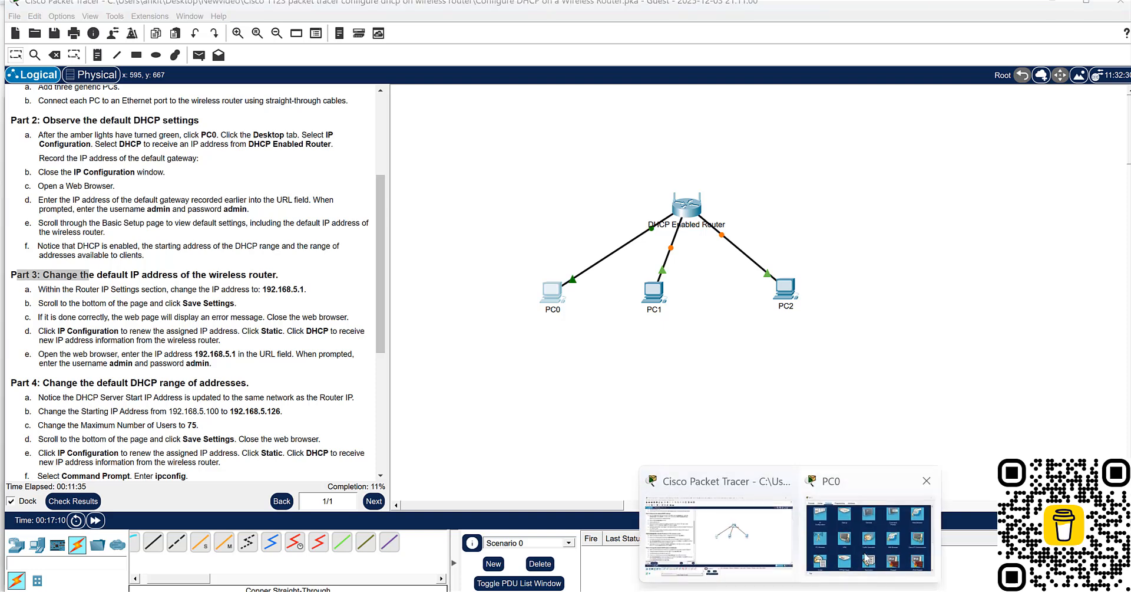
pyautogui.click(847, 539)
# - Request a new address for PC0 by switching its IP configuration to Static and back to DHCP, keeping the instructions readable
pyautogui.click(328, 200)
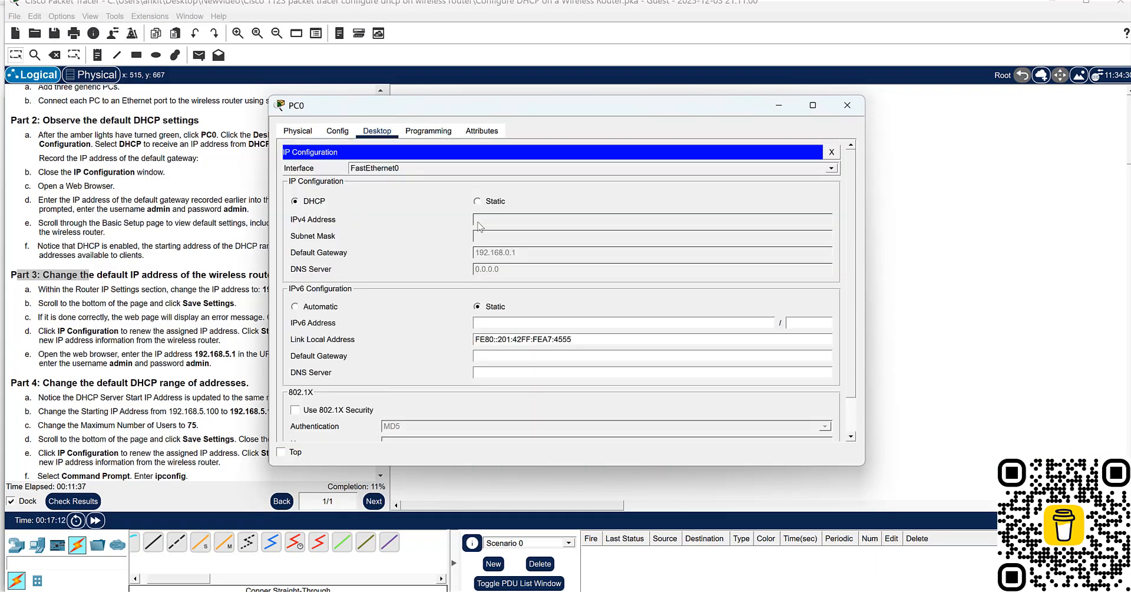
pyautogui.click(478, 202)
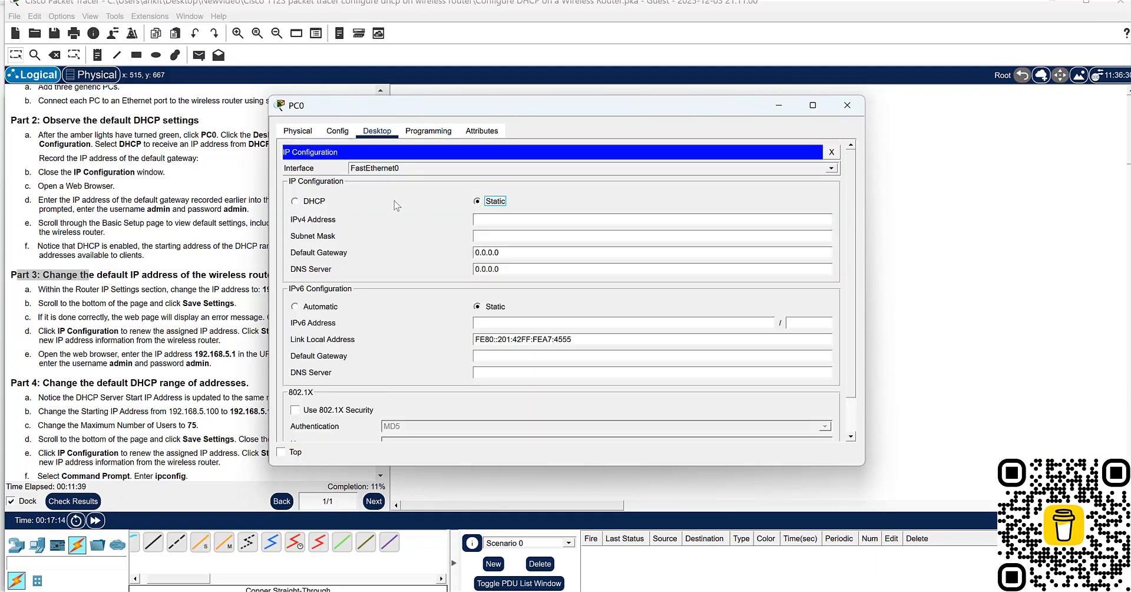
pyautogui.click(296, 202)
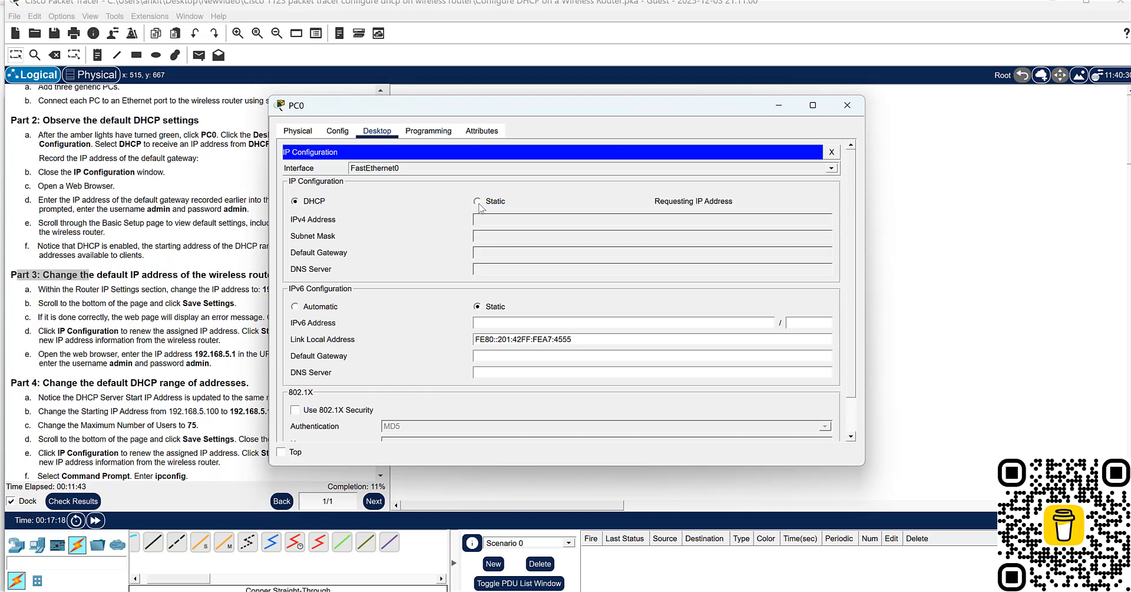
pyautogui.moveTo(505, 105); pyautogui.dragTo(661, 79)
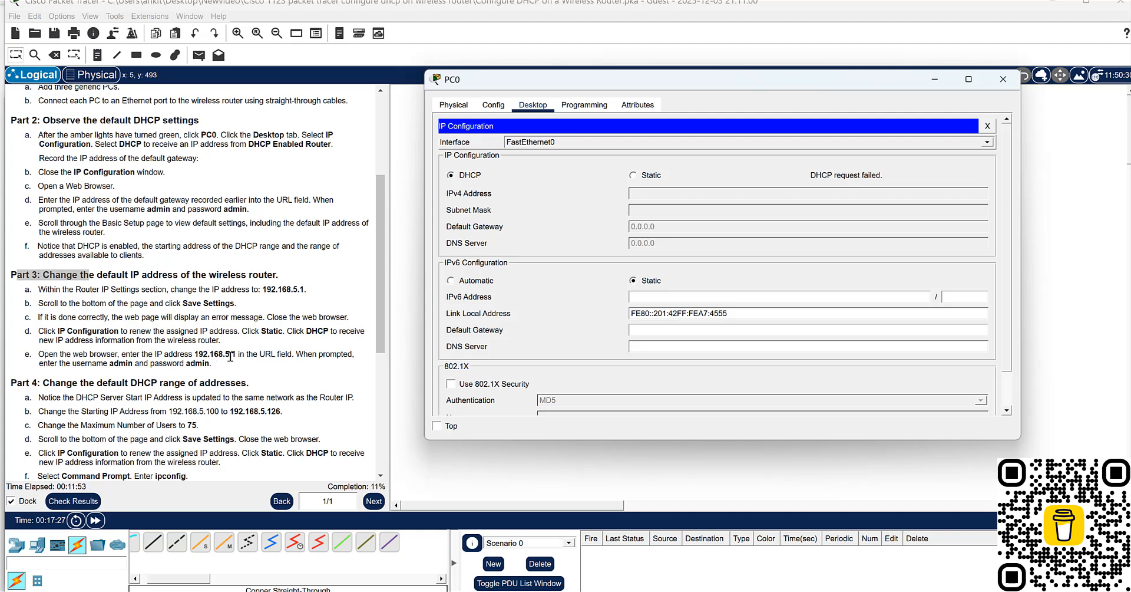
# - Renew PC0's address by switching its IP configuration to Static and back to DHCP, and check the default gateway against the instructions
pyautogui.scroll(-2, 266, 359)
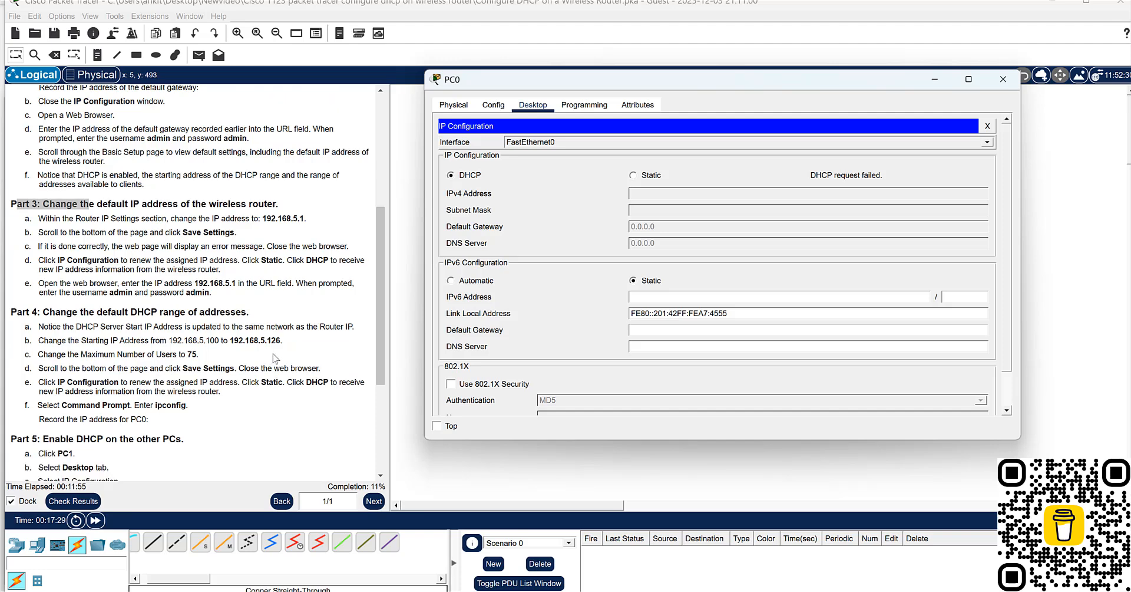
pyautogui.click(633, 175)
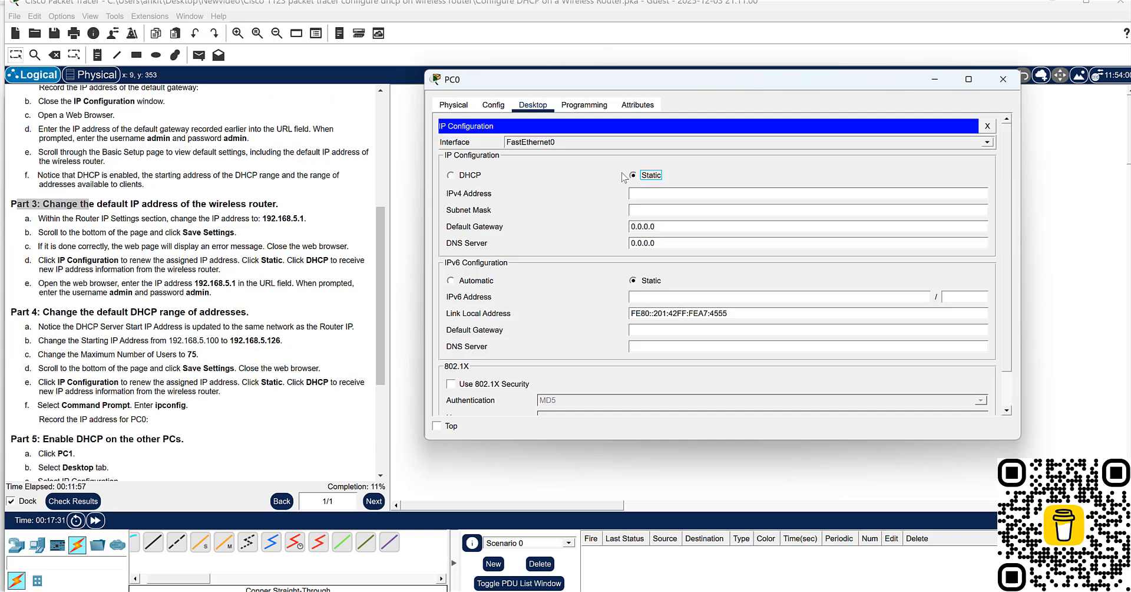
pyautogui.click(459, 177)
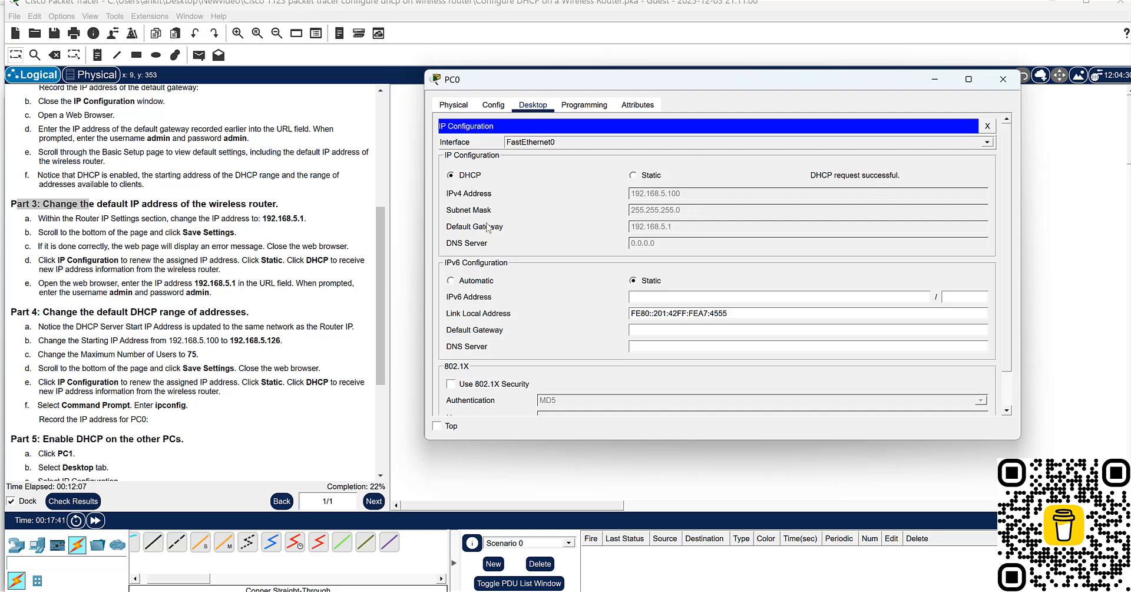
pyautogui.click(462, 227)
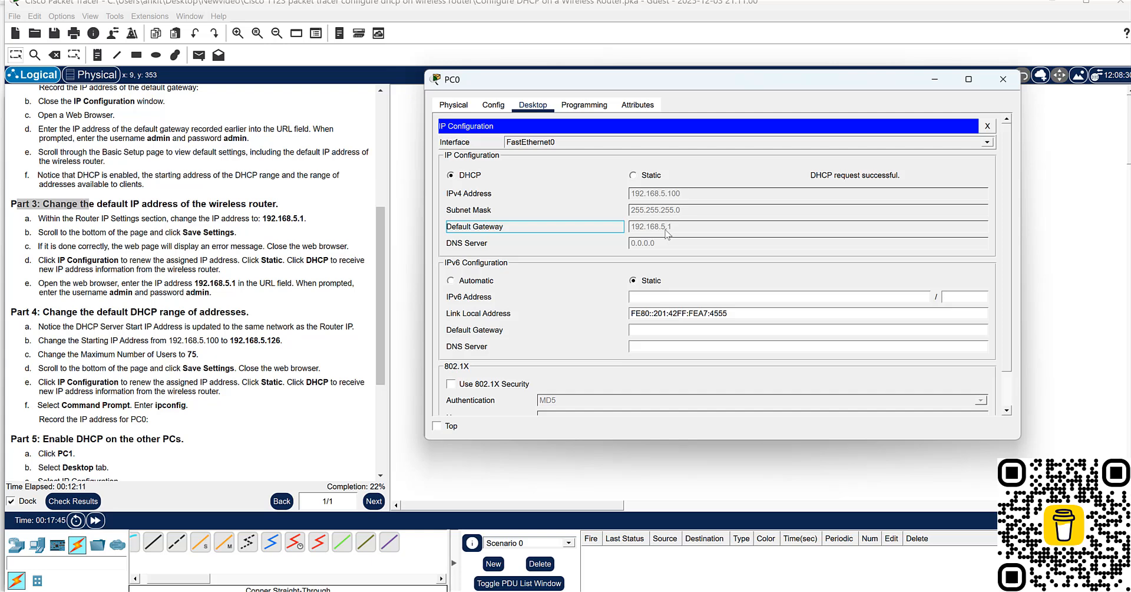
pyautogui.scroll(3, 255, 307)
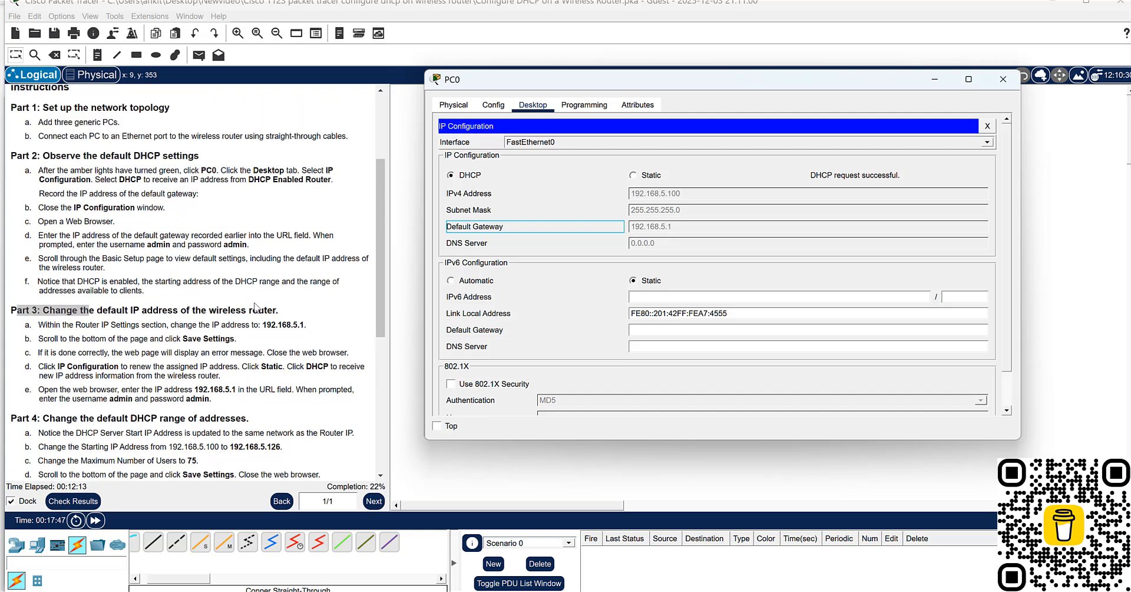
pyautogui.scroll(1, 255, 306)
pyautogui.scroll(3, 255, 307)
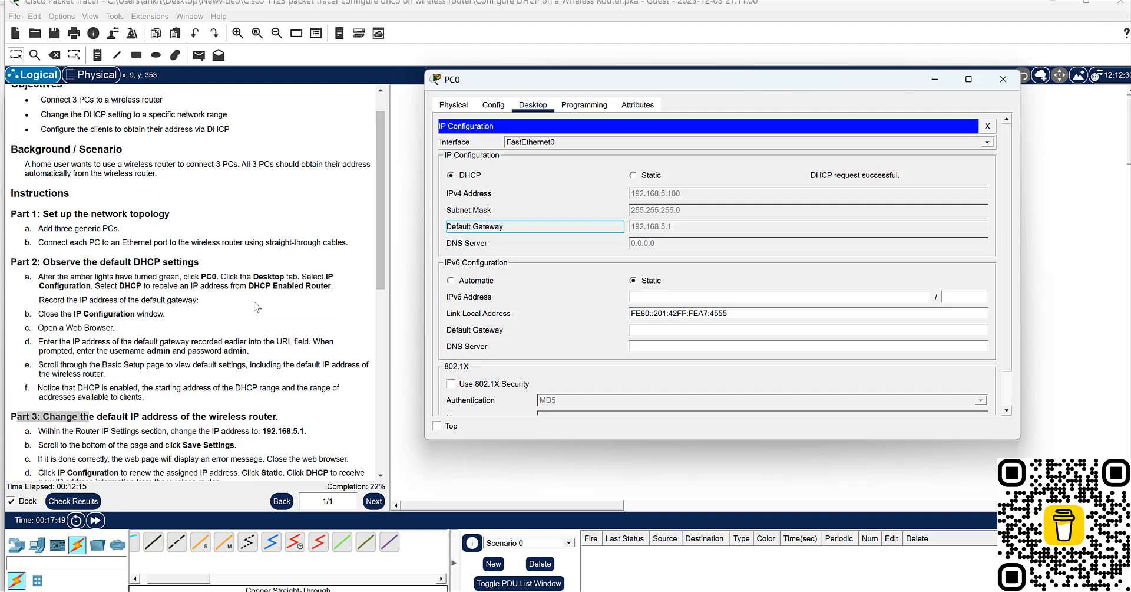
pyautogui.scroll(-3, 255, 306)
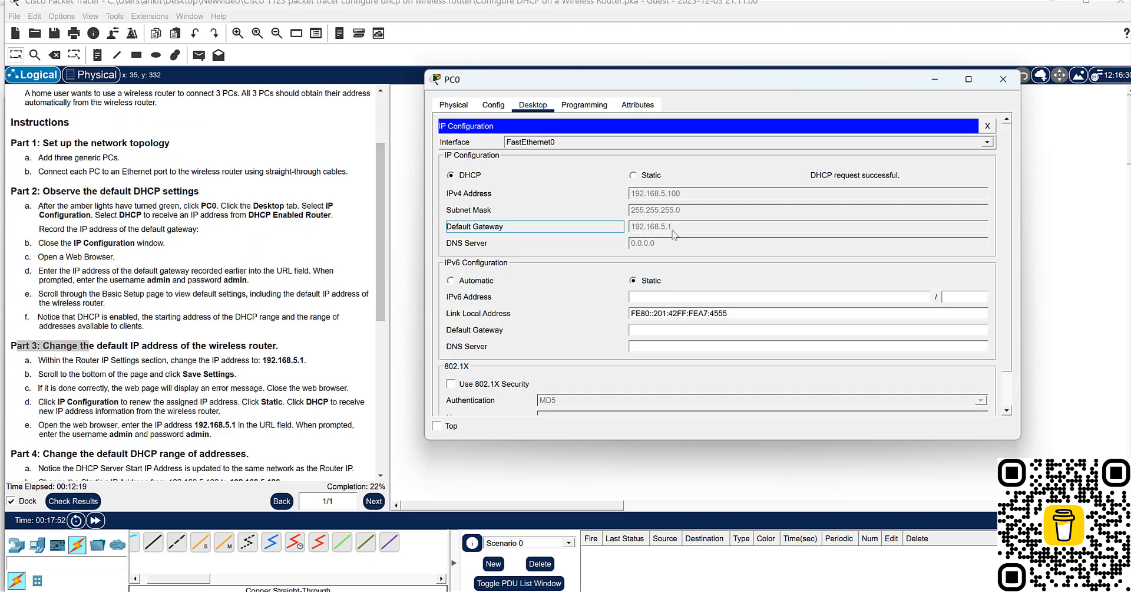
# - Open PC0's web browser and load the router's setup page at 192.168.5.1
pyautogui.click(453, 106)
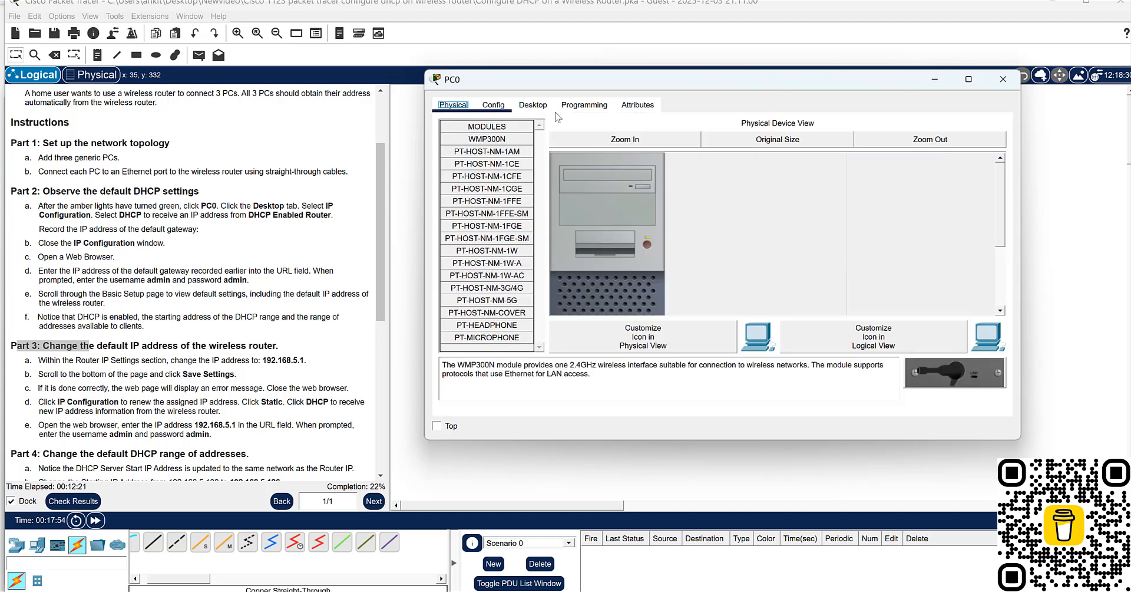
pyautogui.click(533, 106)
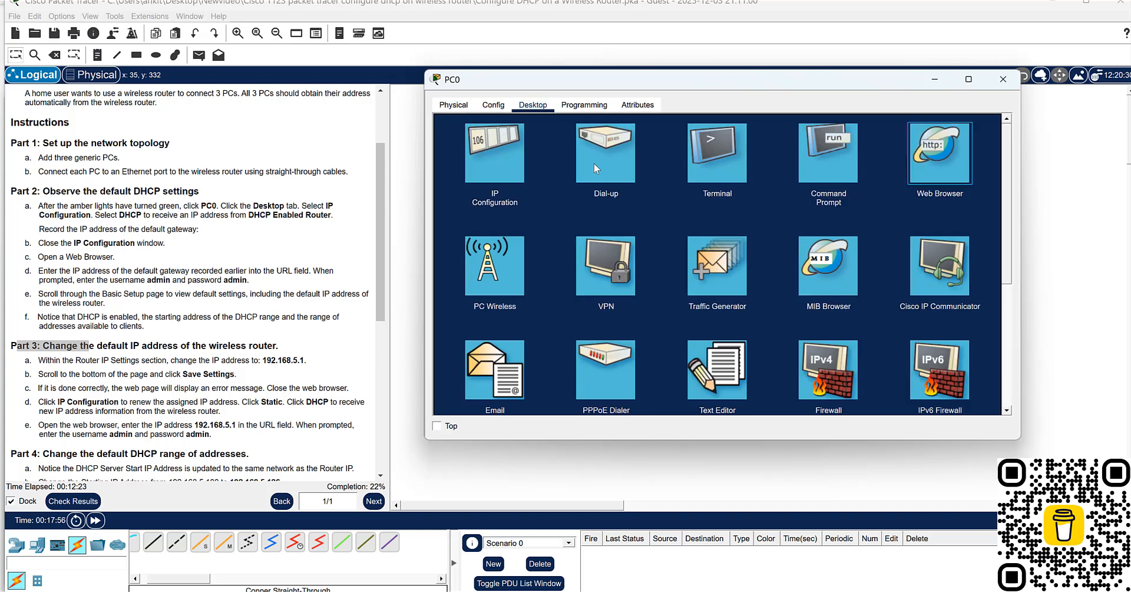
pyautogui.click(946, 159)
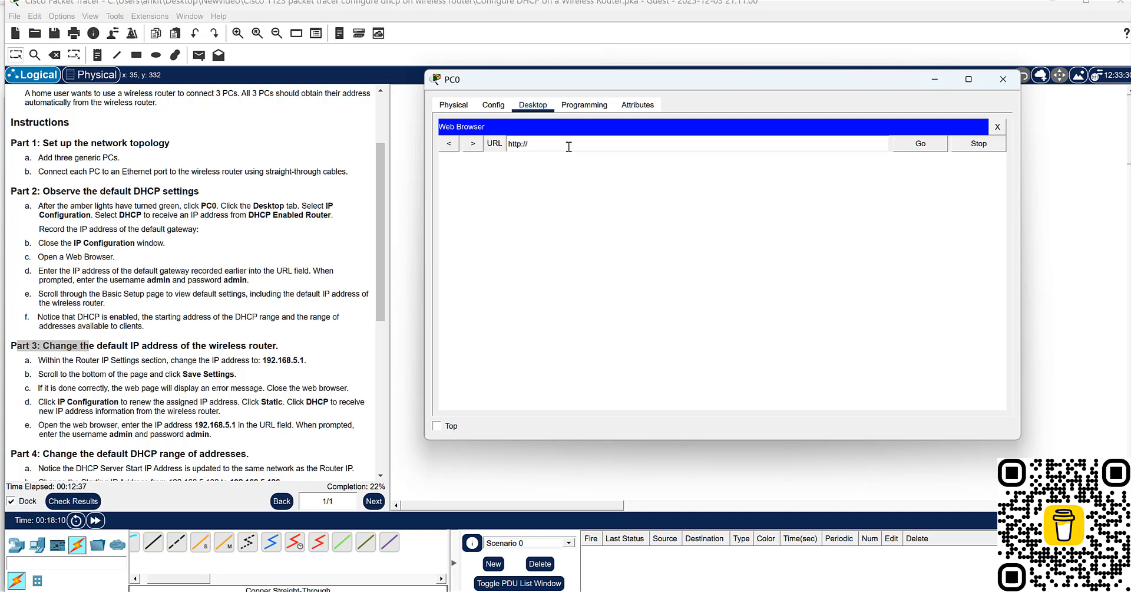
pyautogui.write('192.')
pyautogui.write('5.1')
pyautogui.press('Return')
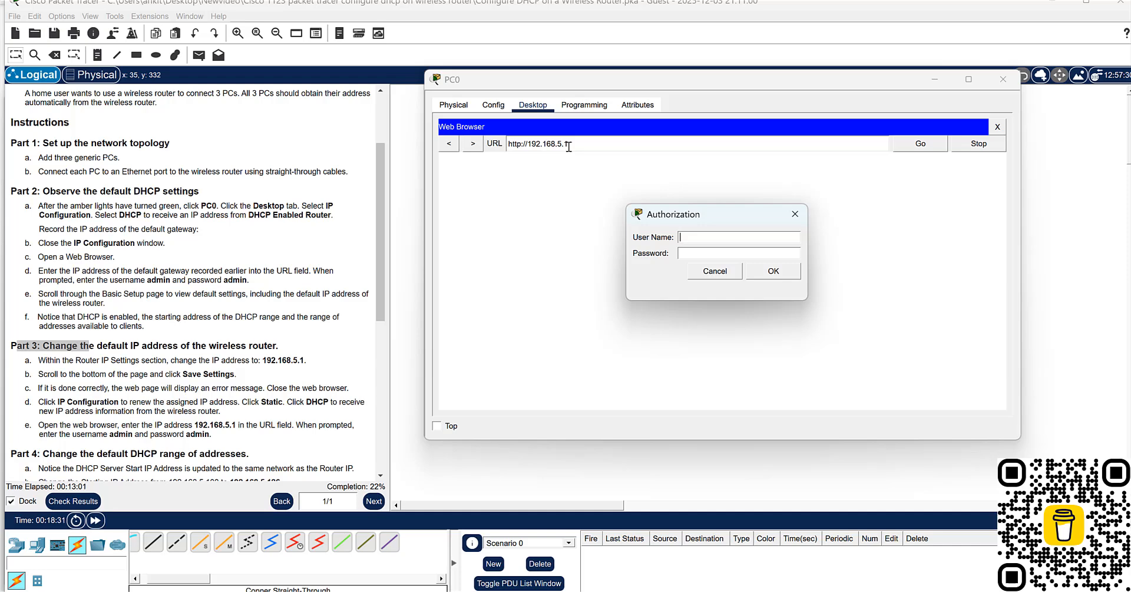
# - Sign in to the router's setup page with the username admin and the account password
pyautogui.write('admin')
pyautogui.press('Return')
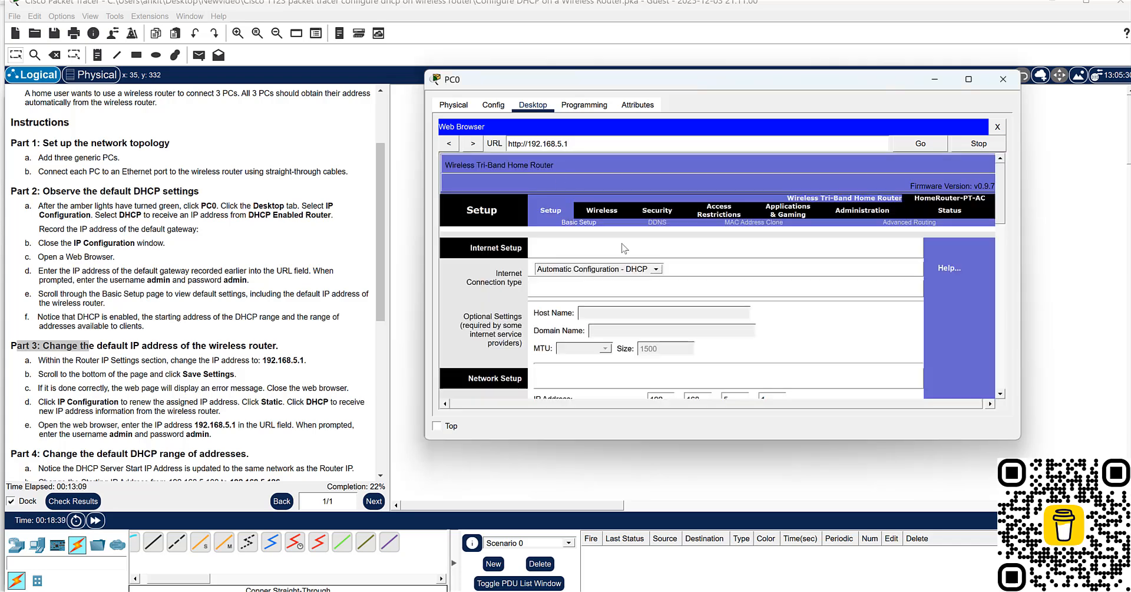
# - Examine the router's network and DHCP server settings and compare them with the Part 4 instructions on the address range
pyautogui.scroll(-1, 679, 320)
pyautogui.scroll(-2, 713, 301)
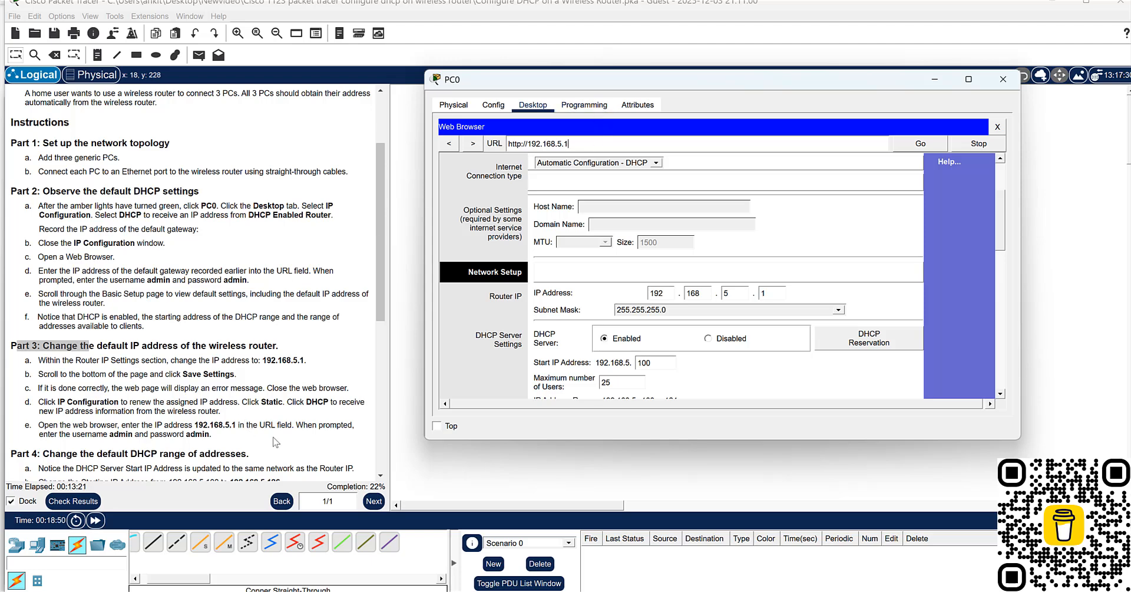
pyautogui.scroll(-2, 278, 439)
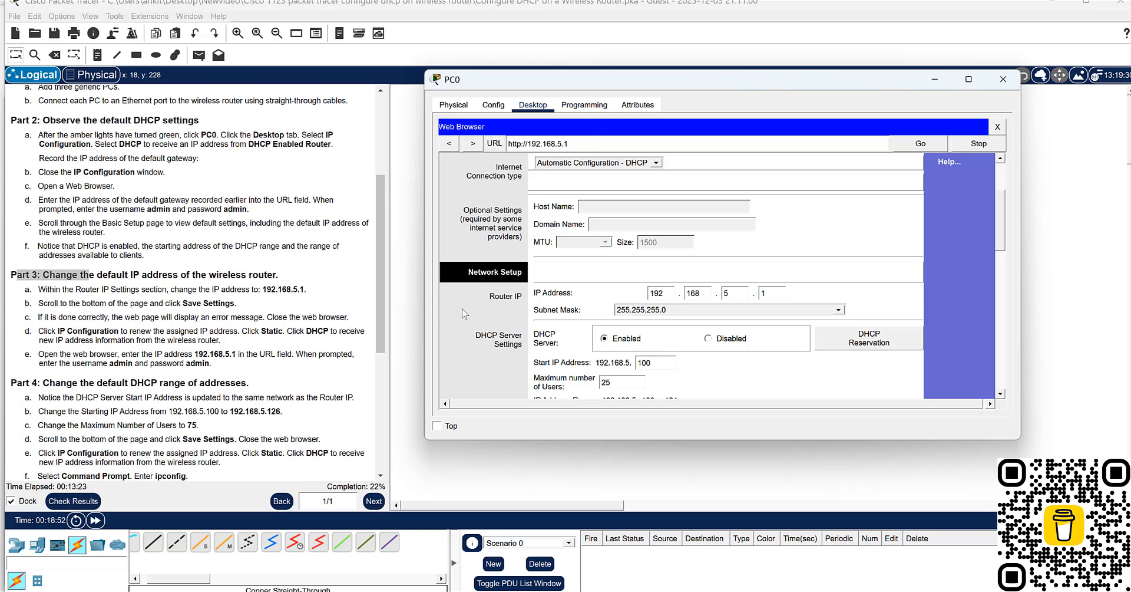
pyautogui.scroll(-1, 648, 334)
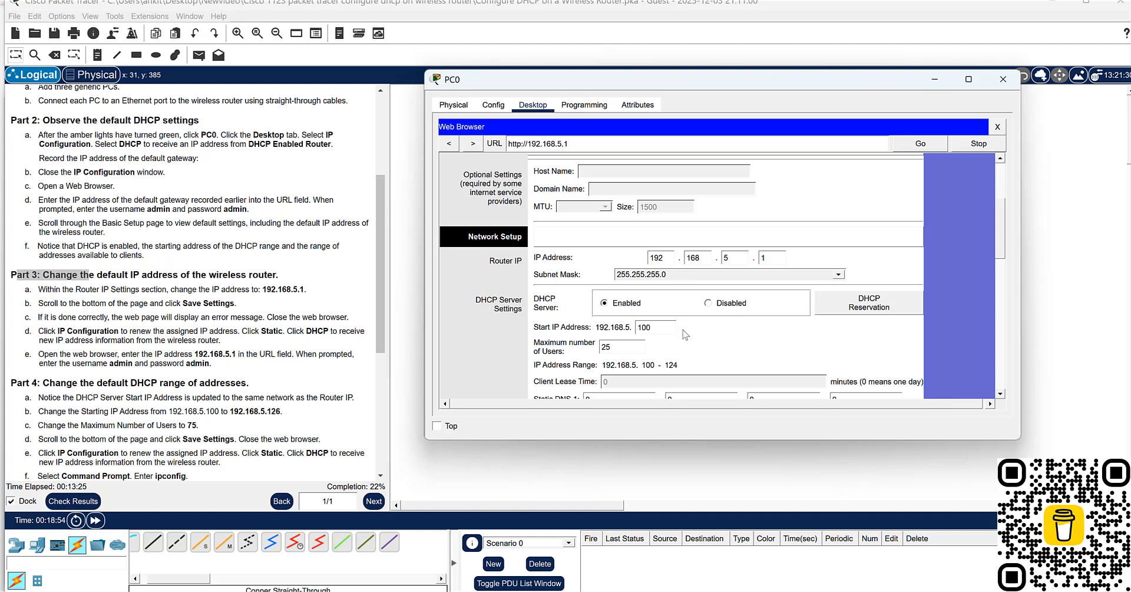
pyautogui.click(56, 399)
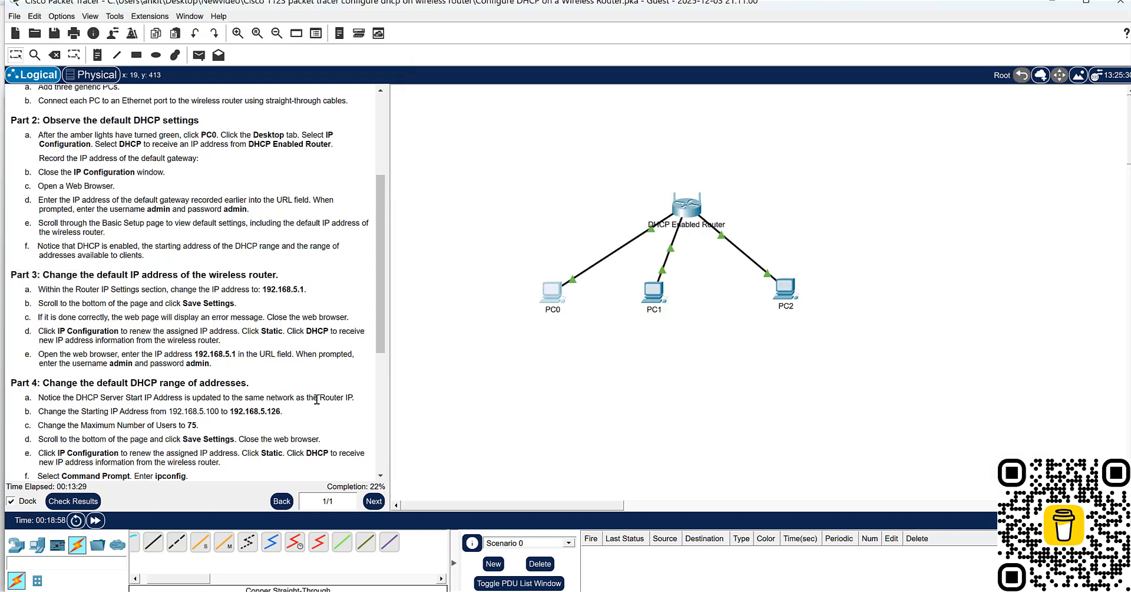
pyautogui.scroll(-1, 354, 399)
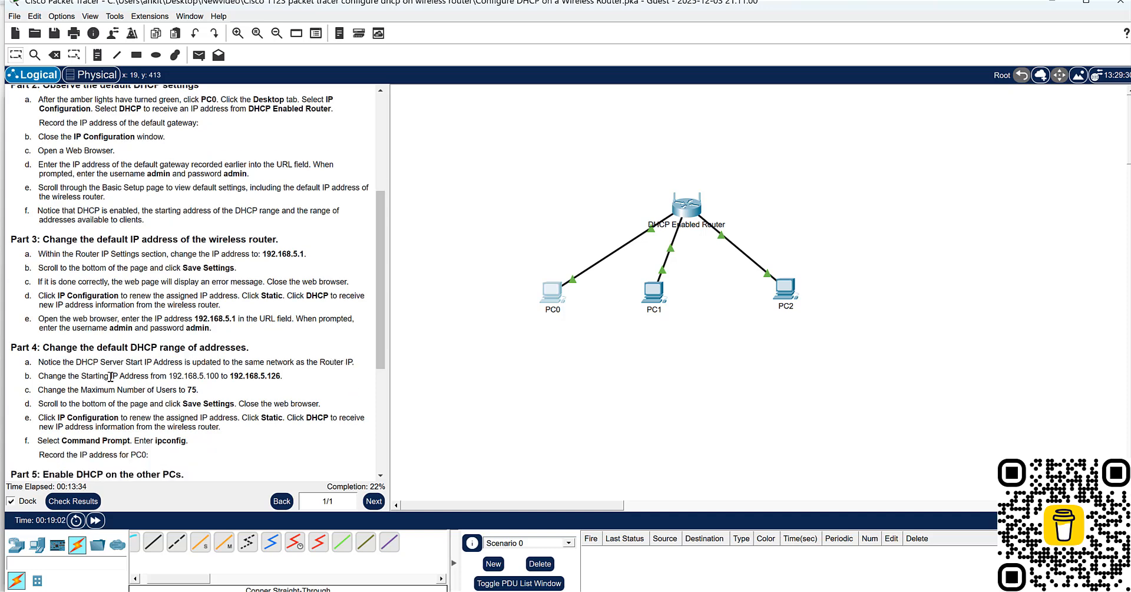
pyautogui.moveTo(129, 376); pyautogui.dragTo(298, 388)
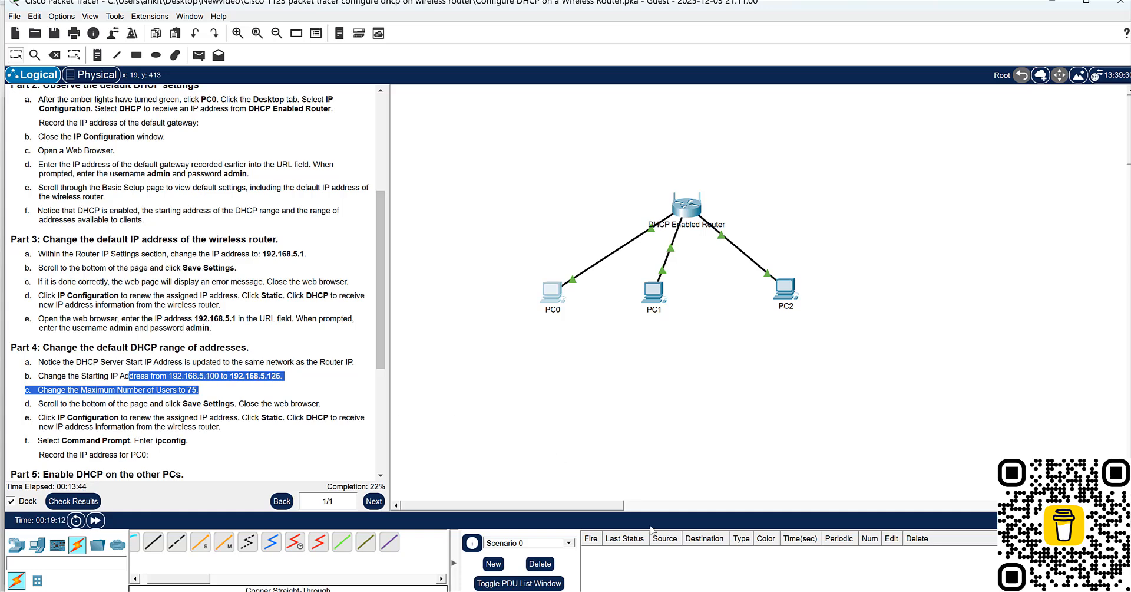
pyautogui.moveTo(818, 589)
pyautogui.click(899, 518)
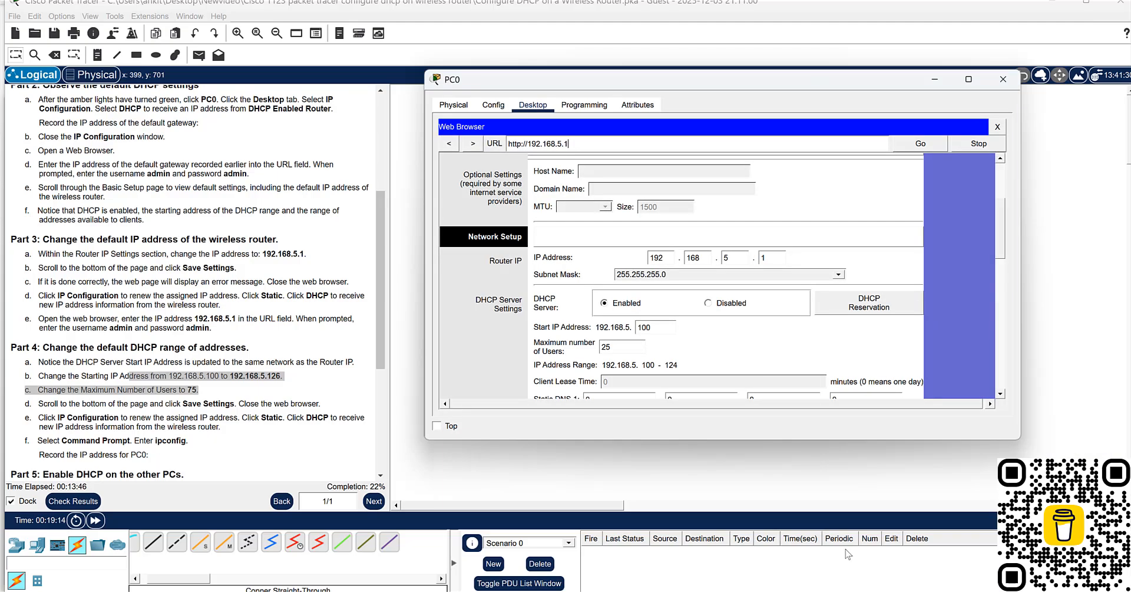
# - Set the DHCP server's start IP address to 192.168.5.126 and the maximum number of users to 75
pyautogui.doubleClick(648, 327)
pyautogui.write('126')
pyautogui.moveTo(611, 350); pyautogui.dragTo(576, 346)
pyautogui.write('7')
# - Save the router settings and close PC0's web browser
pyautogui.scroll(-5, 711, 343)
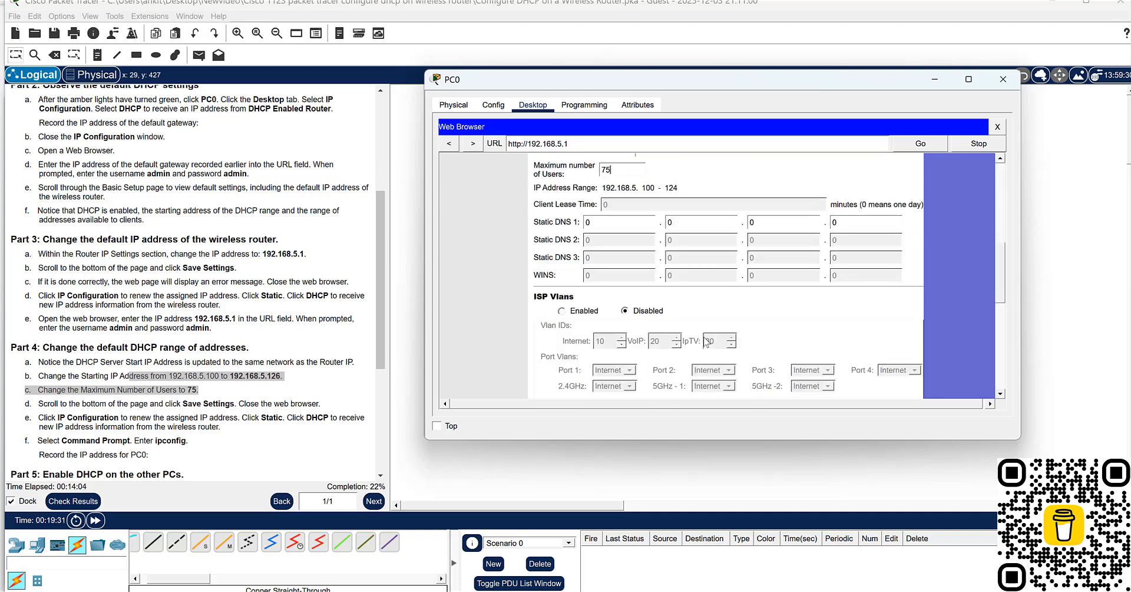
pyautogui.click(744, 383)
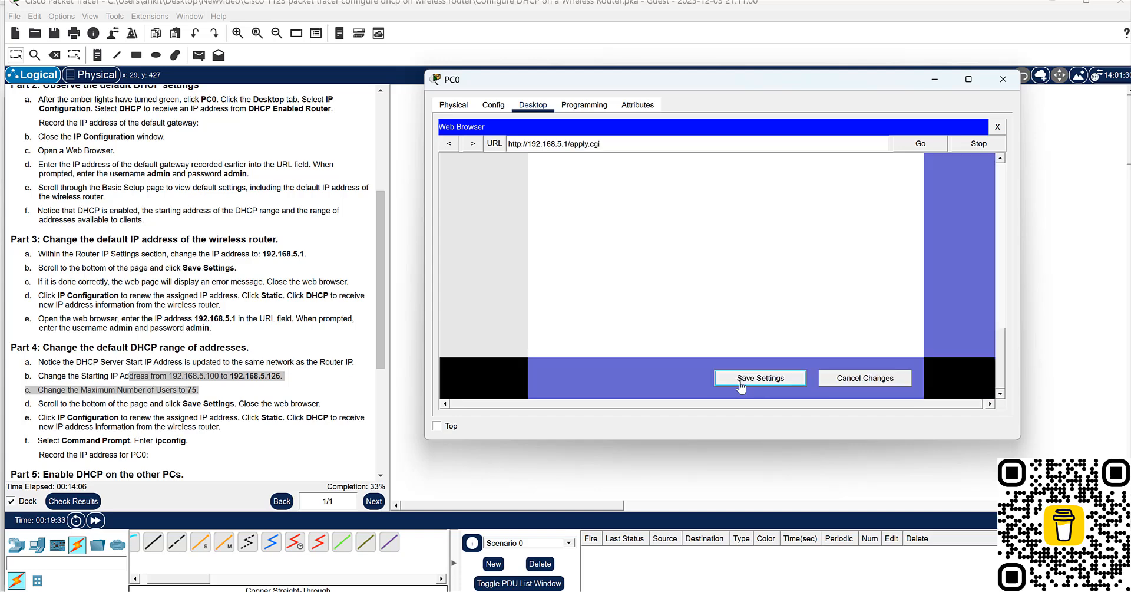
pyautogui.click(787, 383)
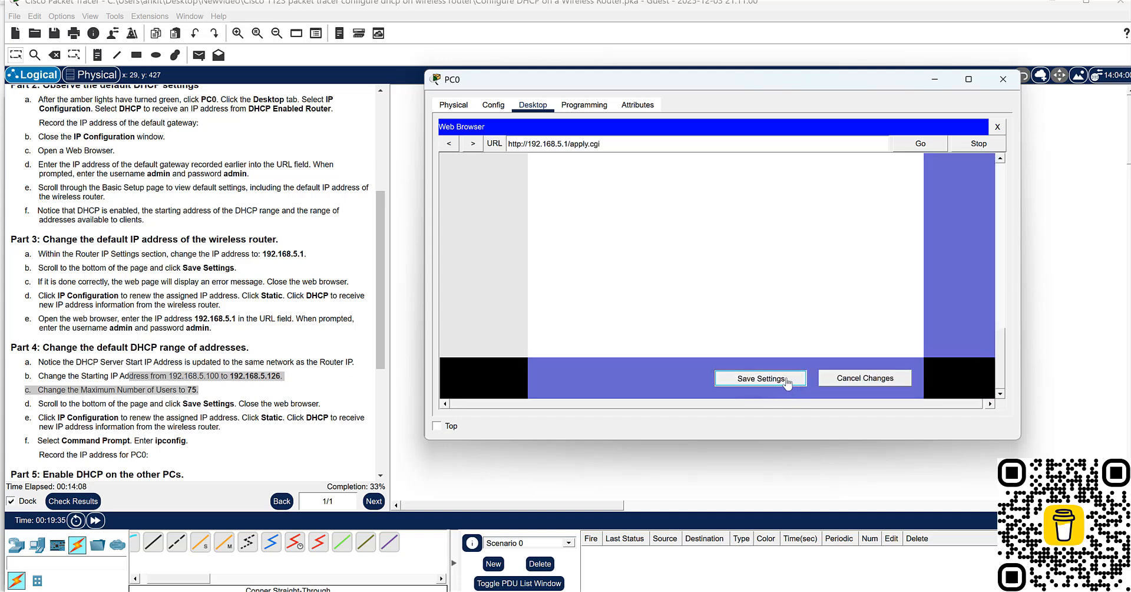
pyautogui.click(999, 128)
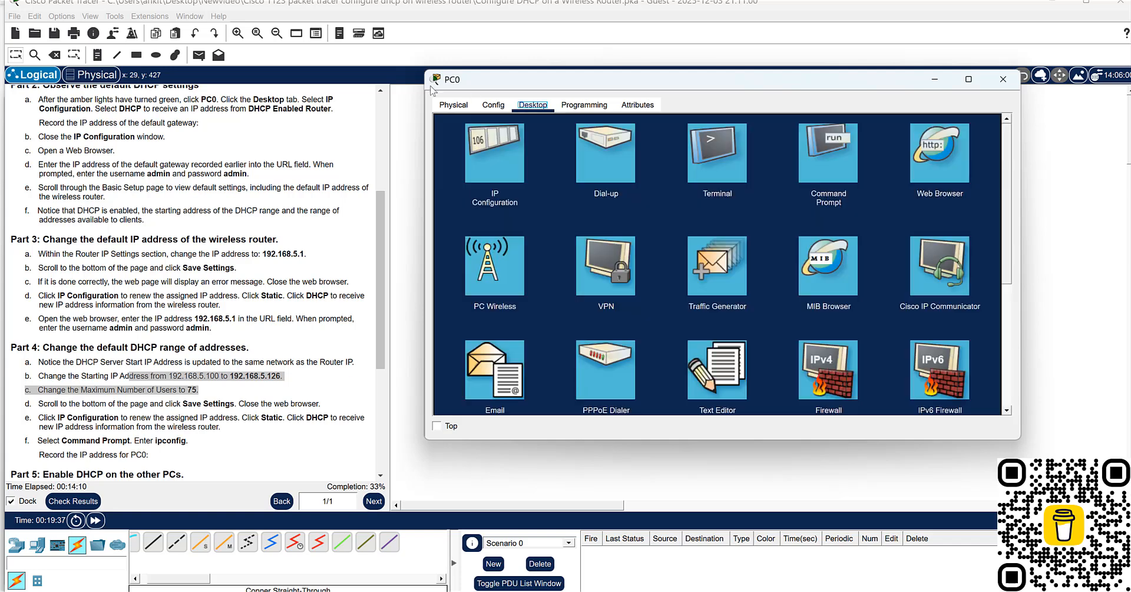
# - Request a new address in PC0's IP configuration by switching to Static and back to DHCP, repeating the request after checking the link lights
pyautogui.click(519, 183)
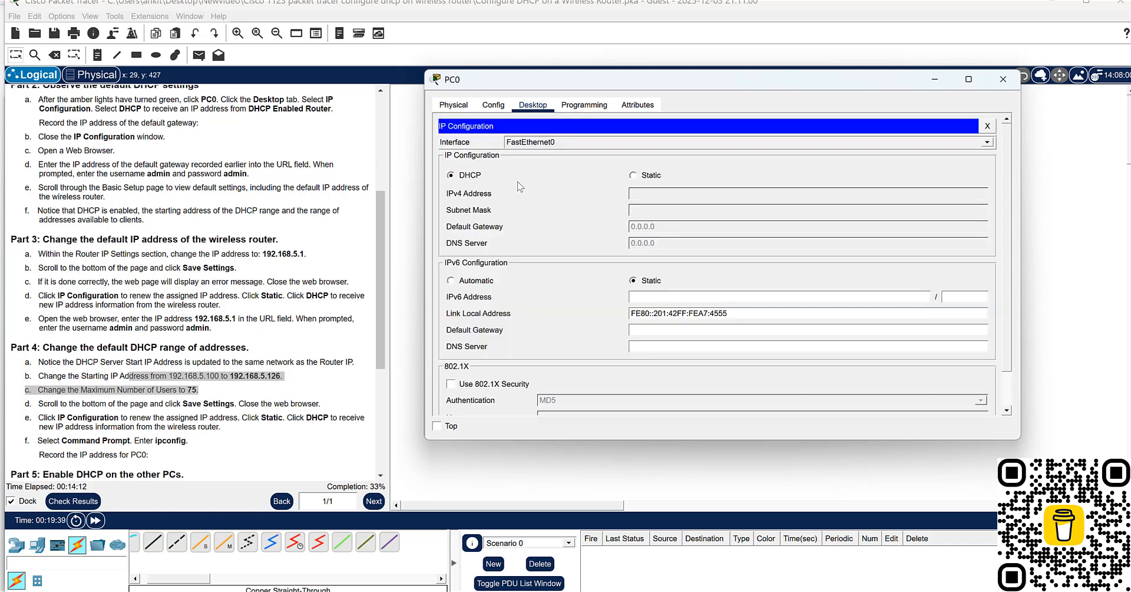
pyautogui.click(634, 175)
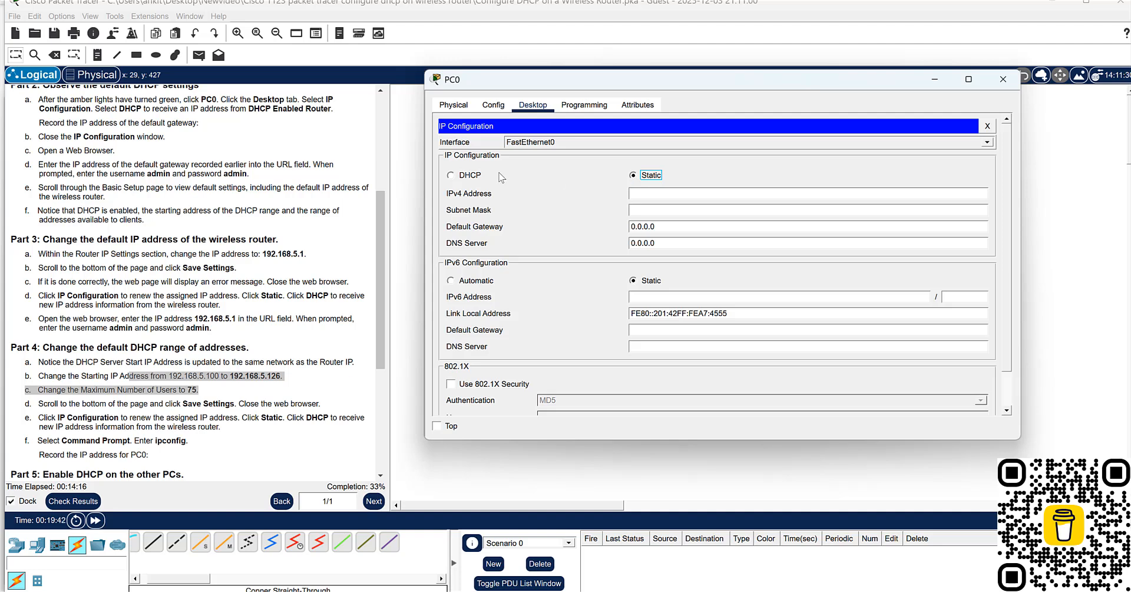
pyautogui.click(477, 177)
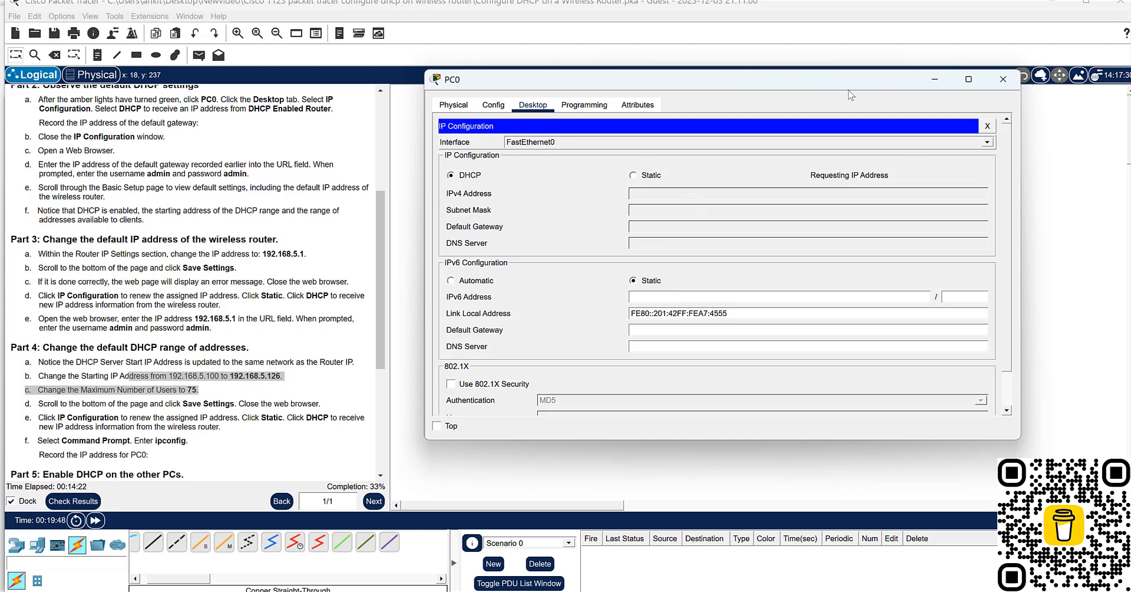
pyautogui.moveTo(850, 80); pyautogui.dragTo(813, 407)
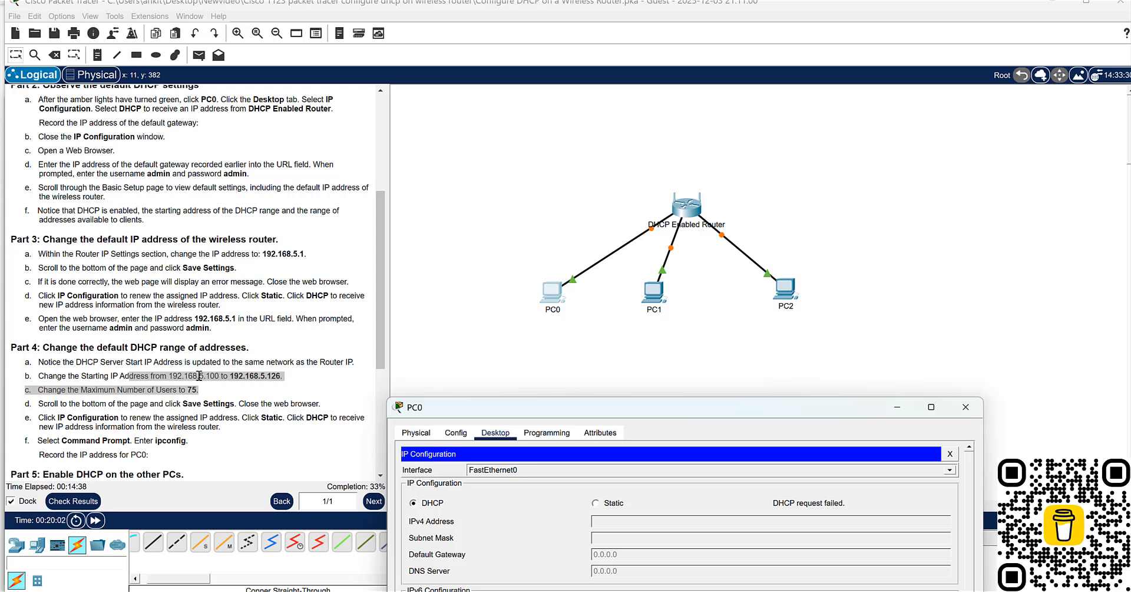
pyautogui.click(595, 502)
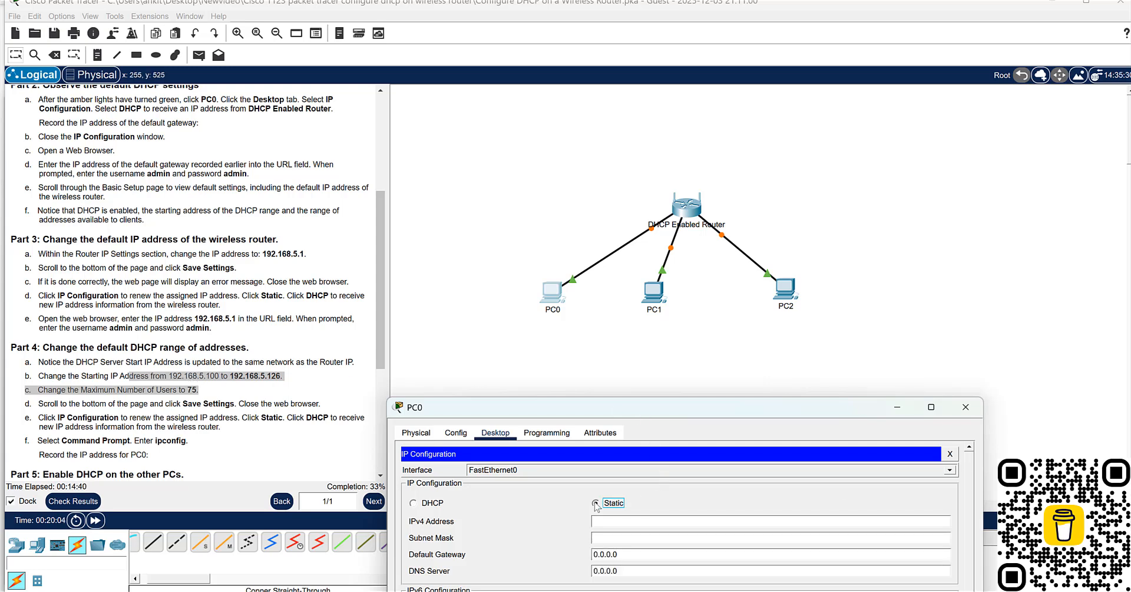
pyautogui.click(413, 502)
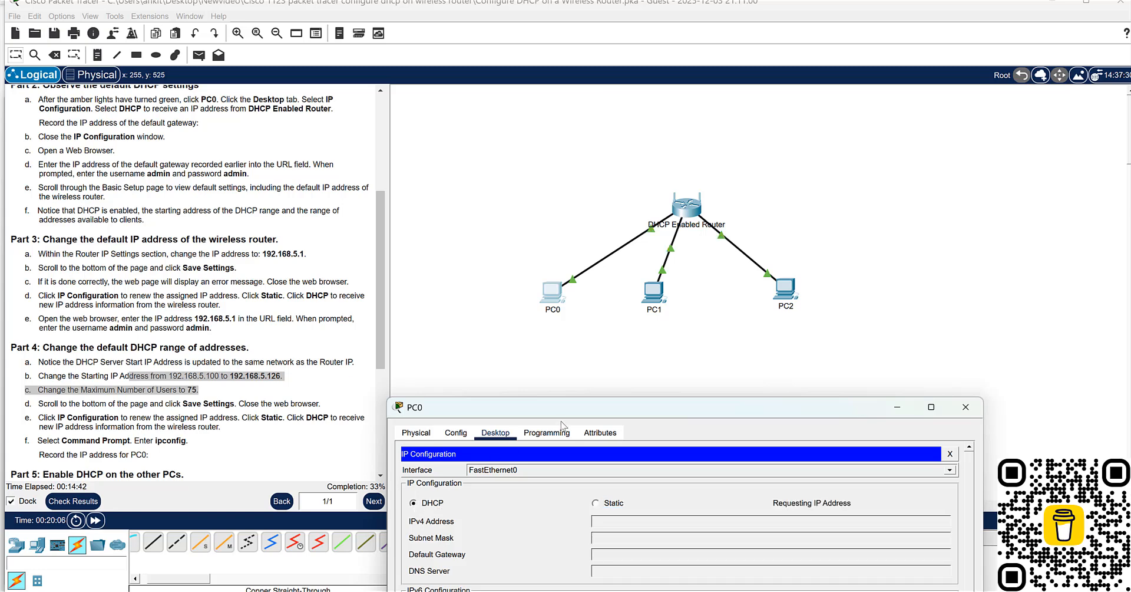
pyautogui.moveTo(569, 407); pyautogui.dragTo(565, 100)
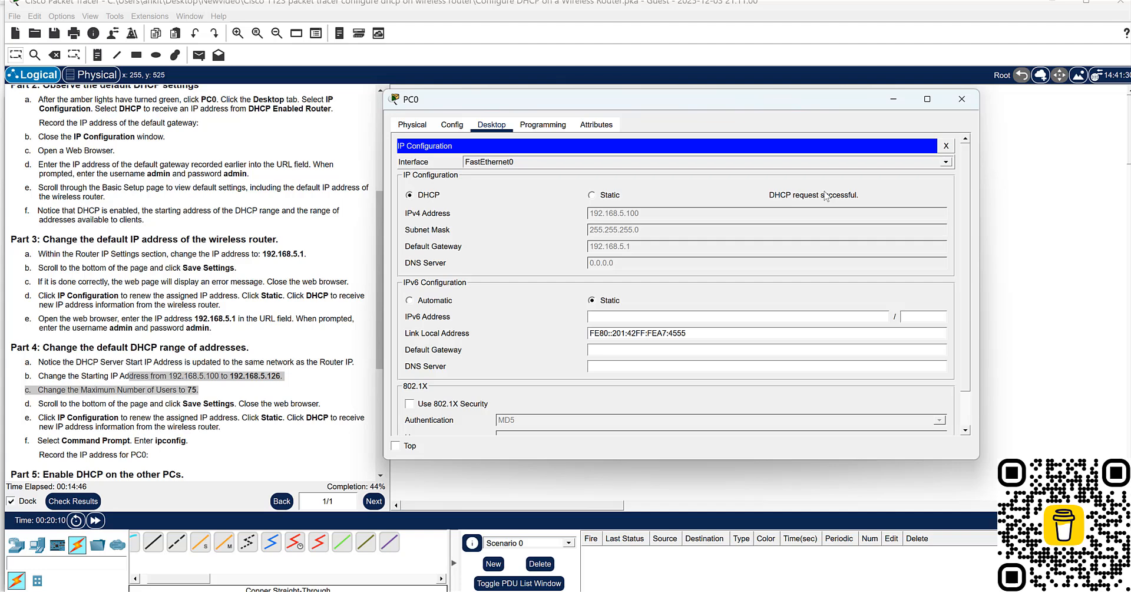
# - Close and reopen PC0's device window, and replace its Traffic Generator with the IP configuration
pyautogui.click(958, 109)
pyautogui.click(556, 293)
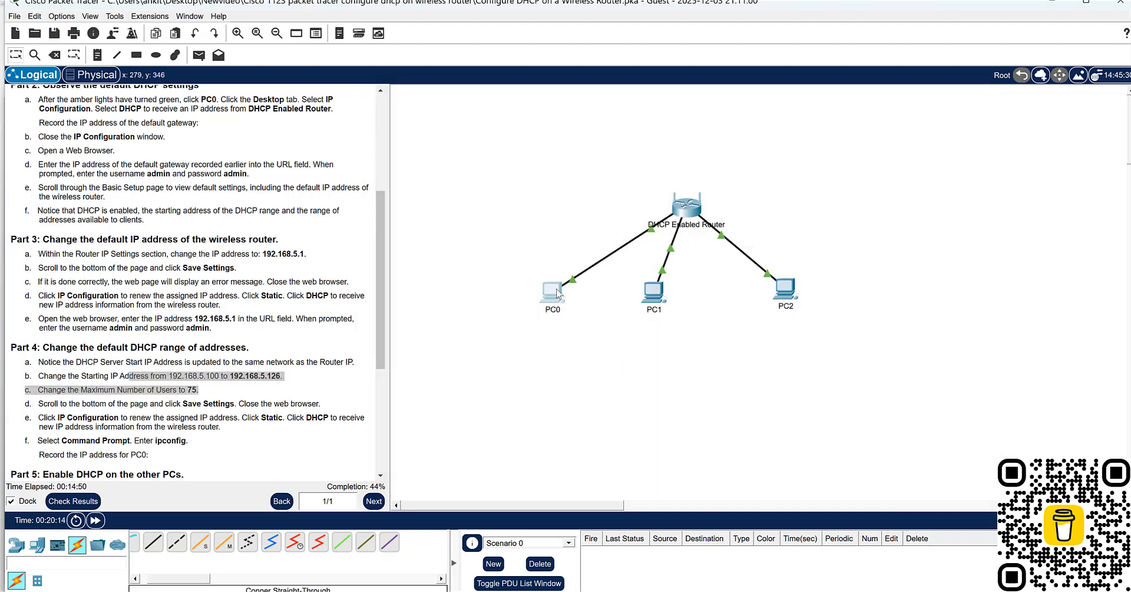
pyautogui.click(557, 292)
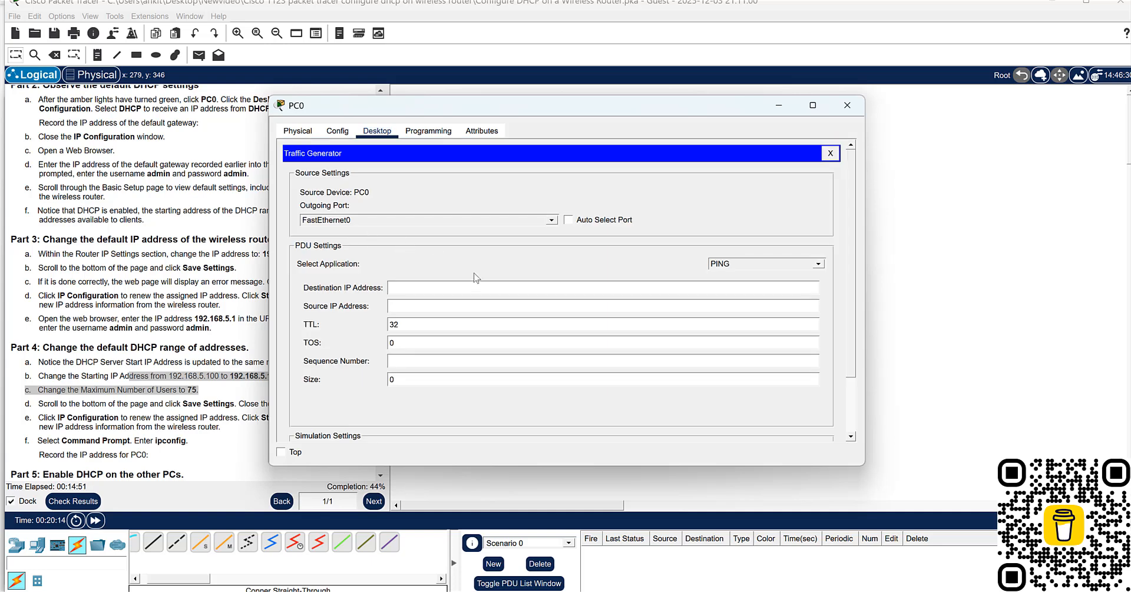
pyautogui.click(305, 136)
pyautogui.click(423, 134)
pyautogui.click(380, 134)
pyautogui.click(338, 132)
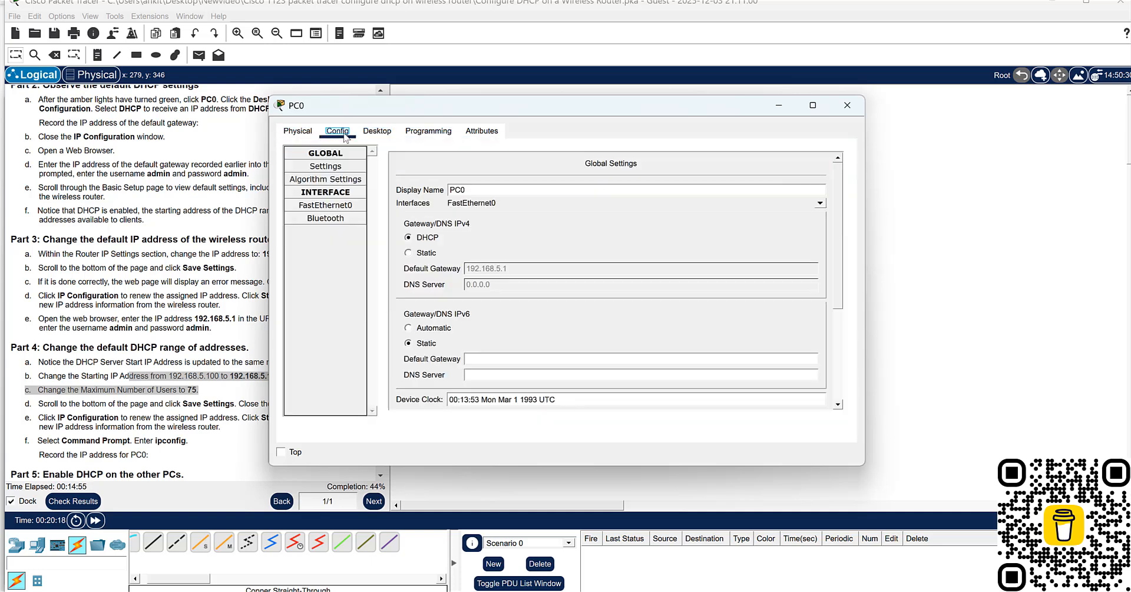
pyautogui.click(377, 132)
pyautogui.click(828, 156)
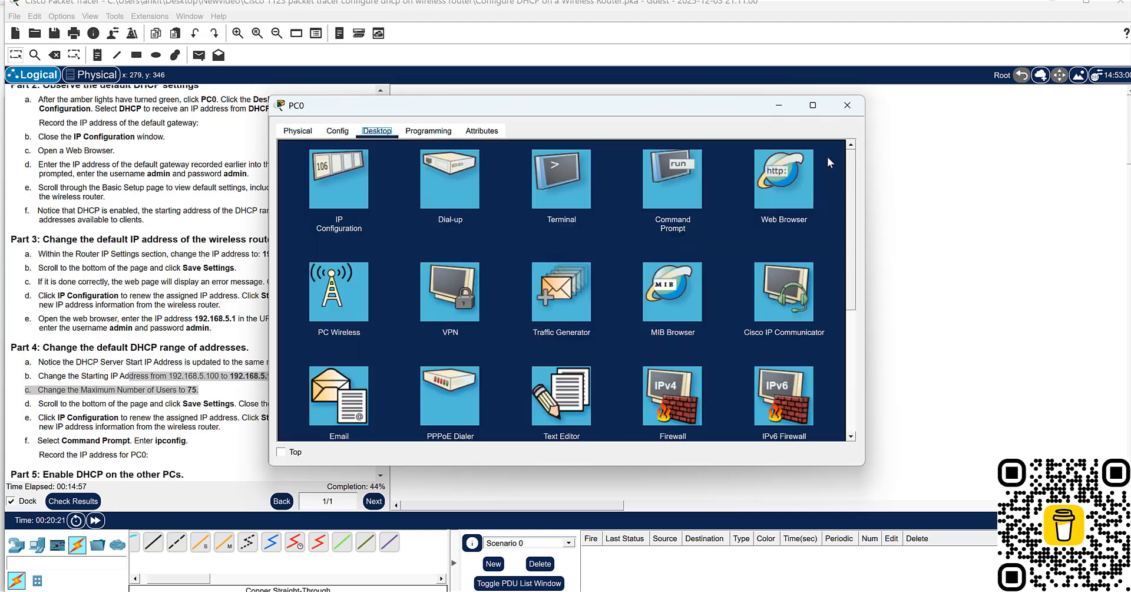
pyautogui.click(352, 175)
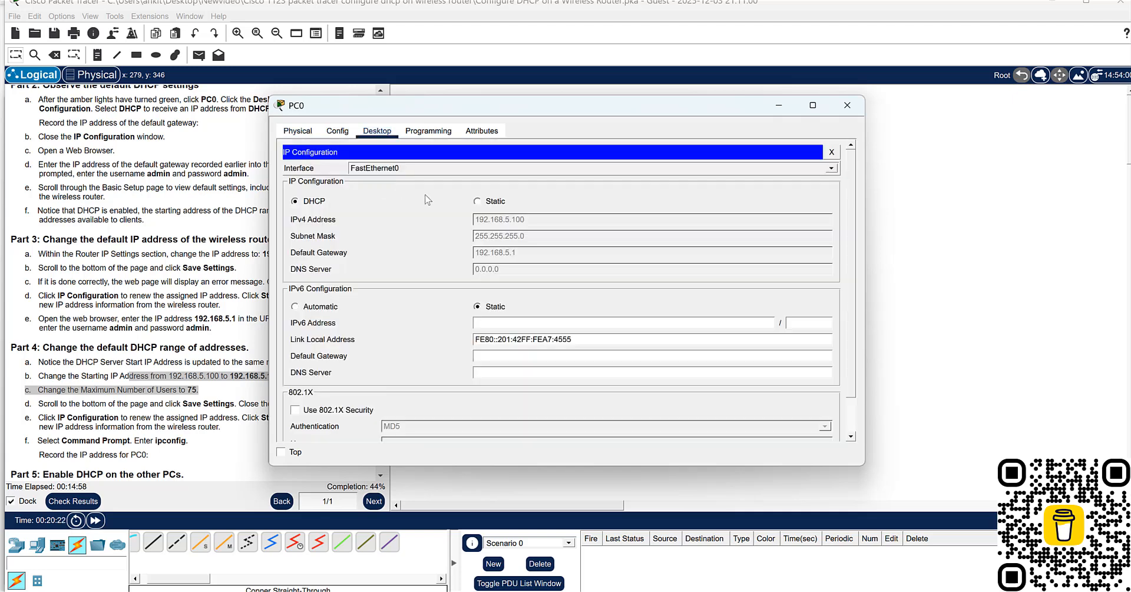
# - Renew PC0's address in its IP configuration by switching to Static and back to DHCP
pyautogui.click(477, 201)
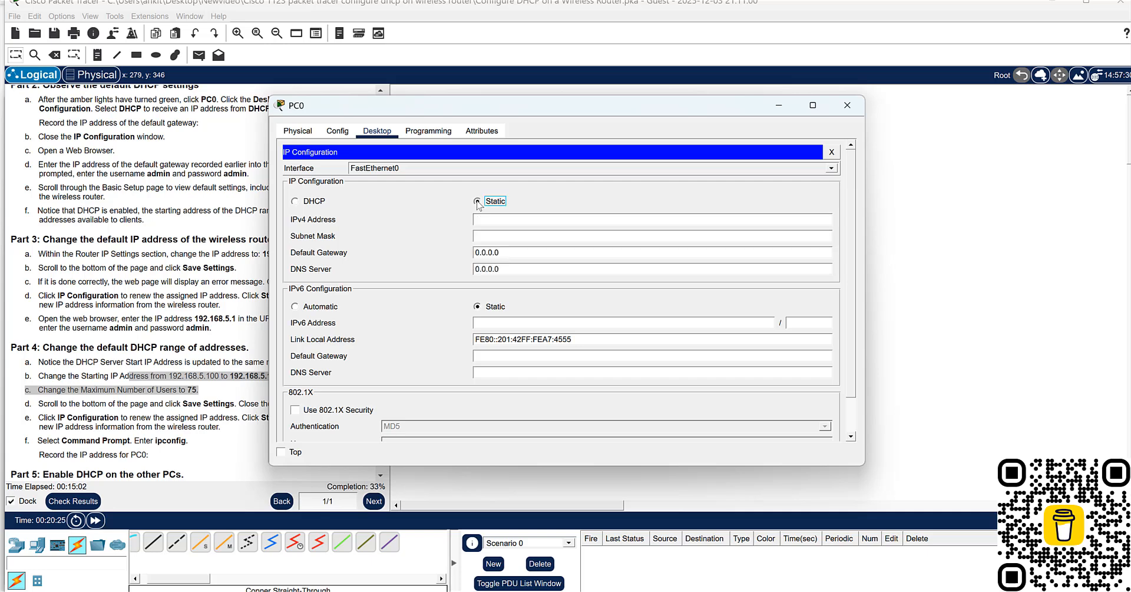
pyautogui.click(296, 202)
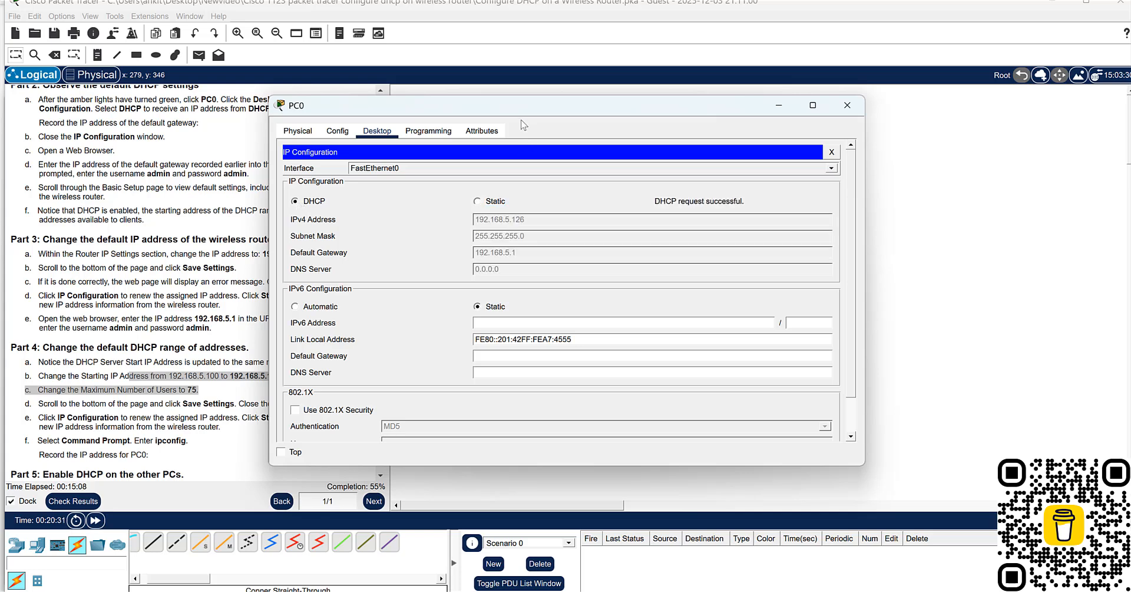
pyautogui.moveTo(523, 112); pyautogui.dragTo(689, 103)
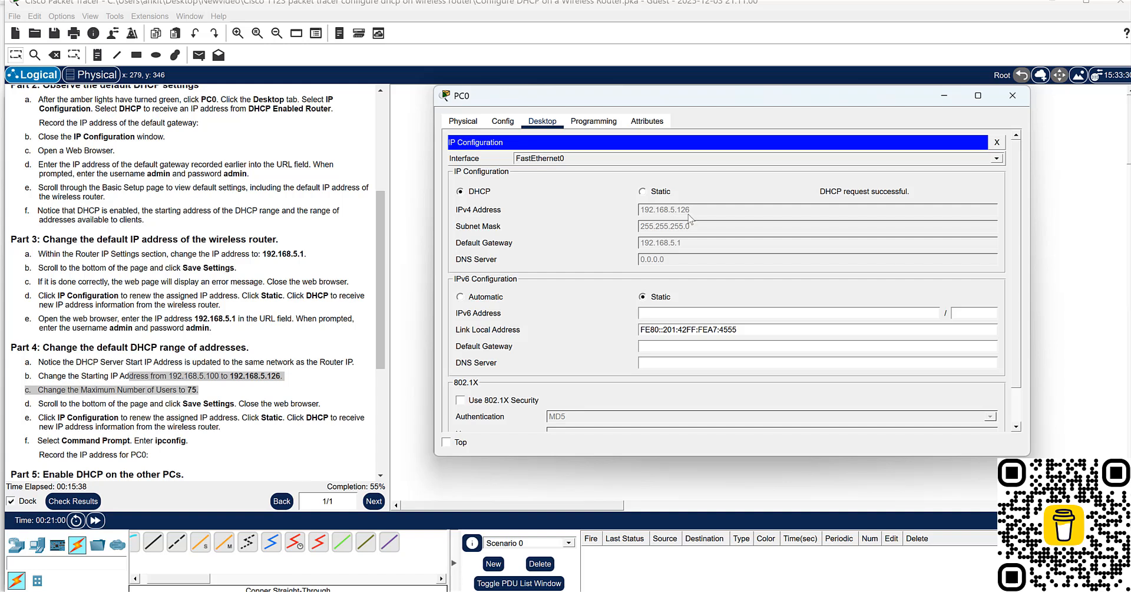
# - Run ipconfig /all in PC0's Command Prompt, check its IPv4 address, and close PC0's window
pyautogui.click(479, 124)
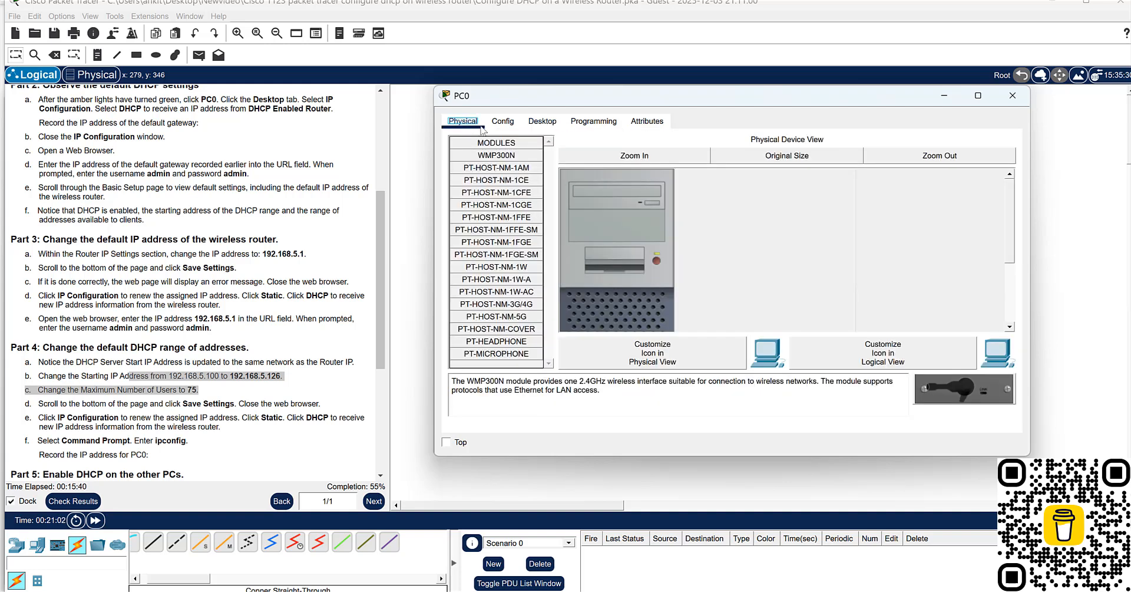
pyautogui.click(503, 122)
pyautogui.click(542, 122)
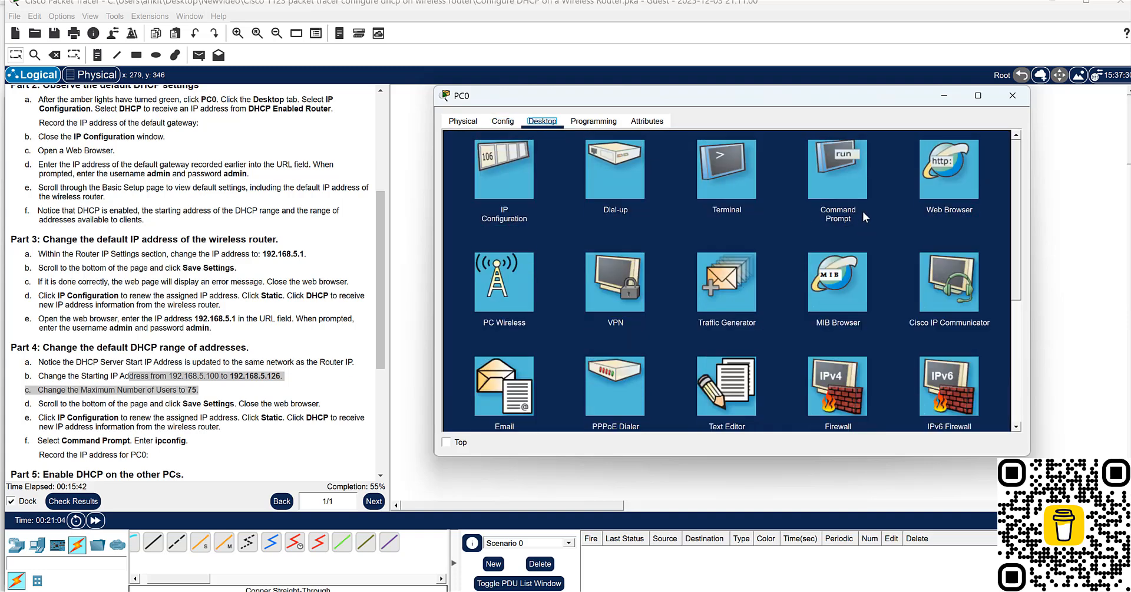
pyautogui.click(834, 174)
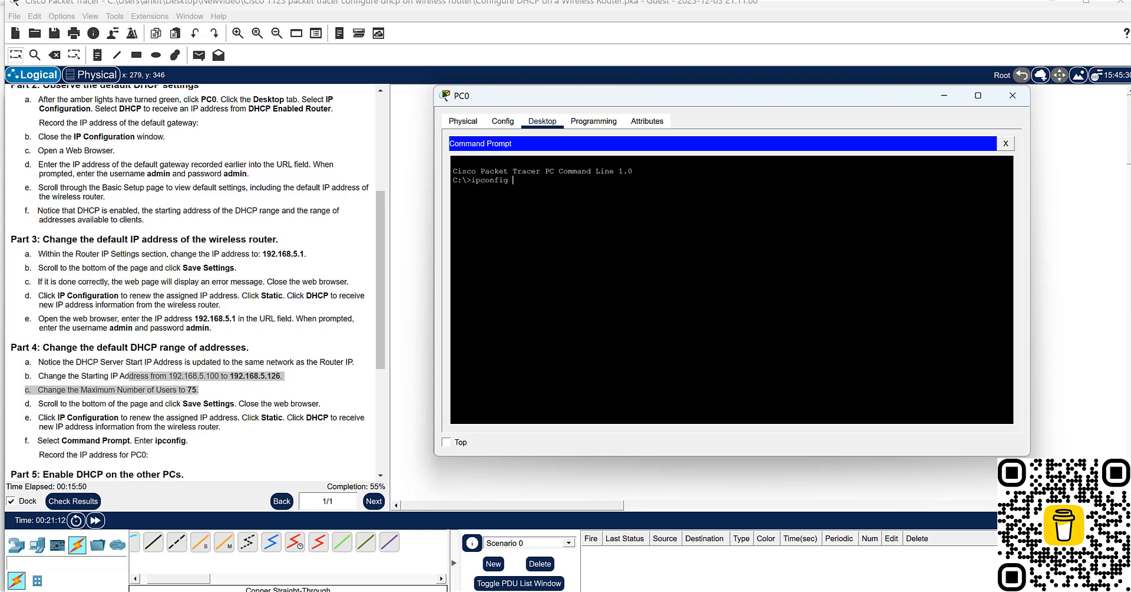
pyautogui.press('Return')
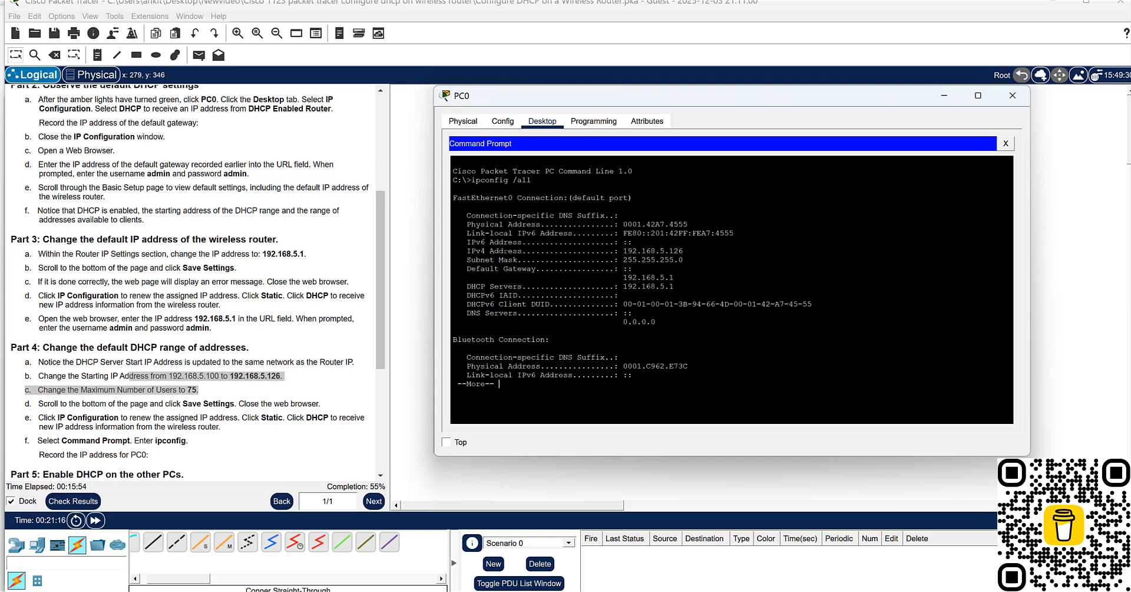
pyautogui.moveTo(472, 251); pyautogui.dragTo(683, 252)
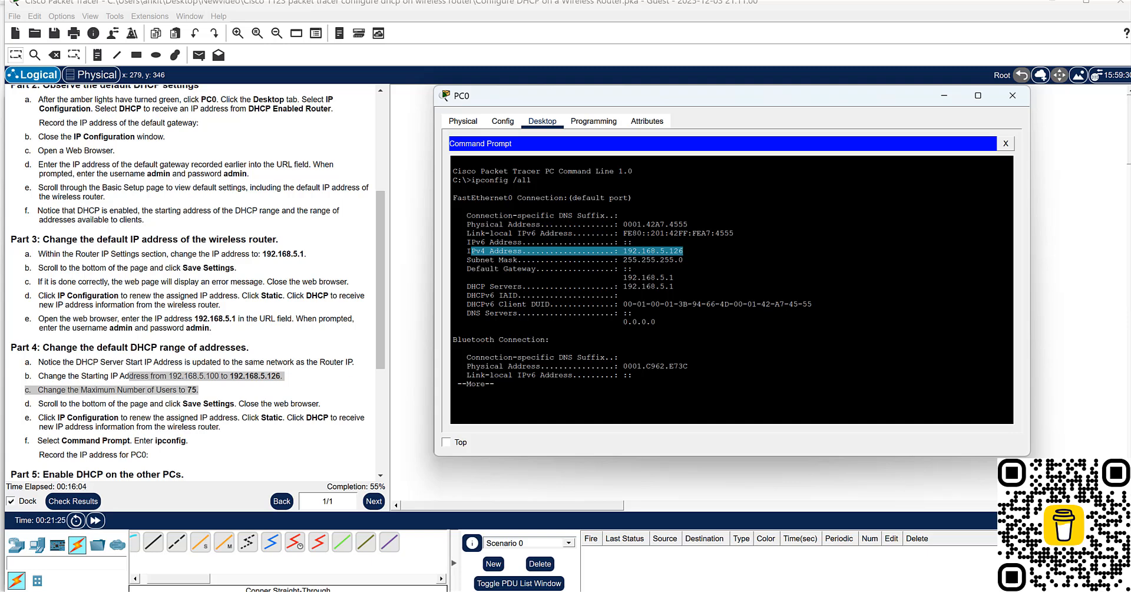
pyautogui.scroll(-3, 259, 418)
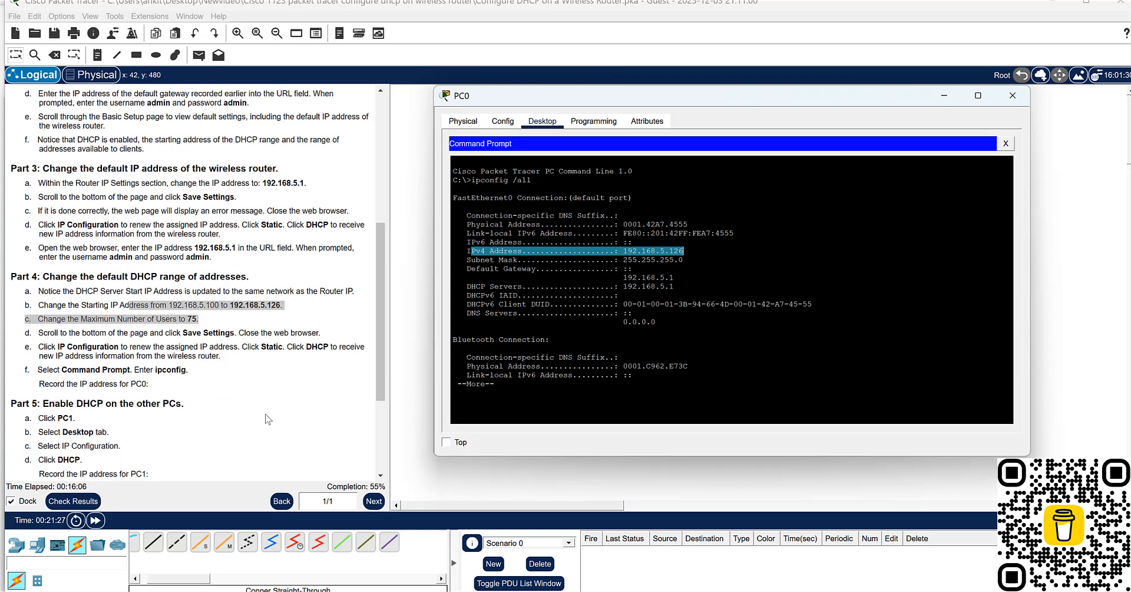
pyautogui.scroll(-1, 271, 410)
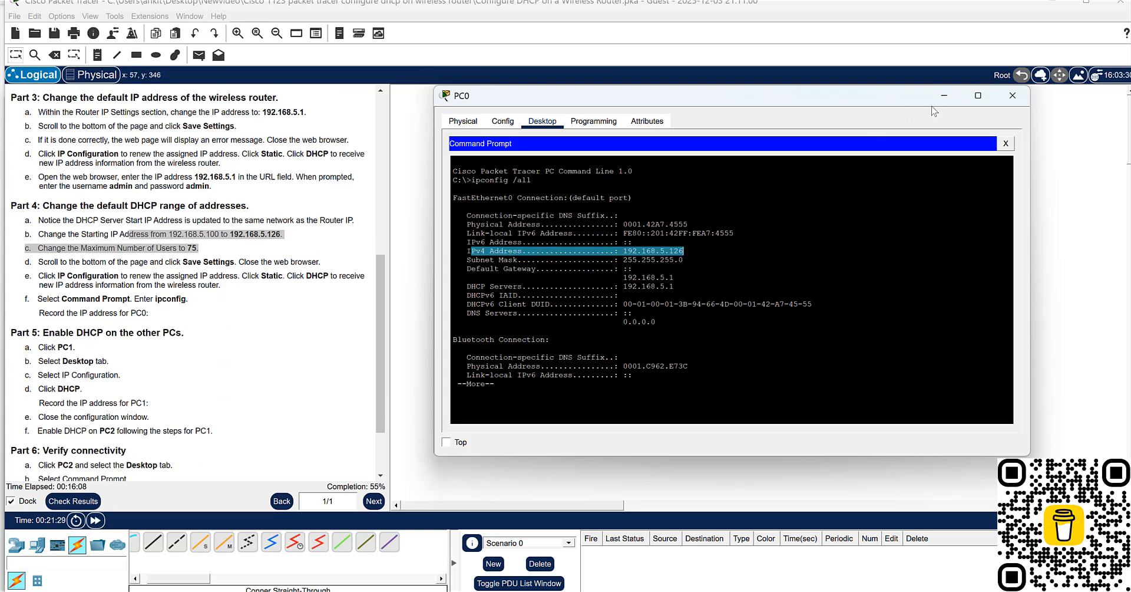
pyautogui.click(1011, 96)
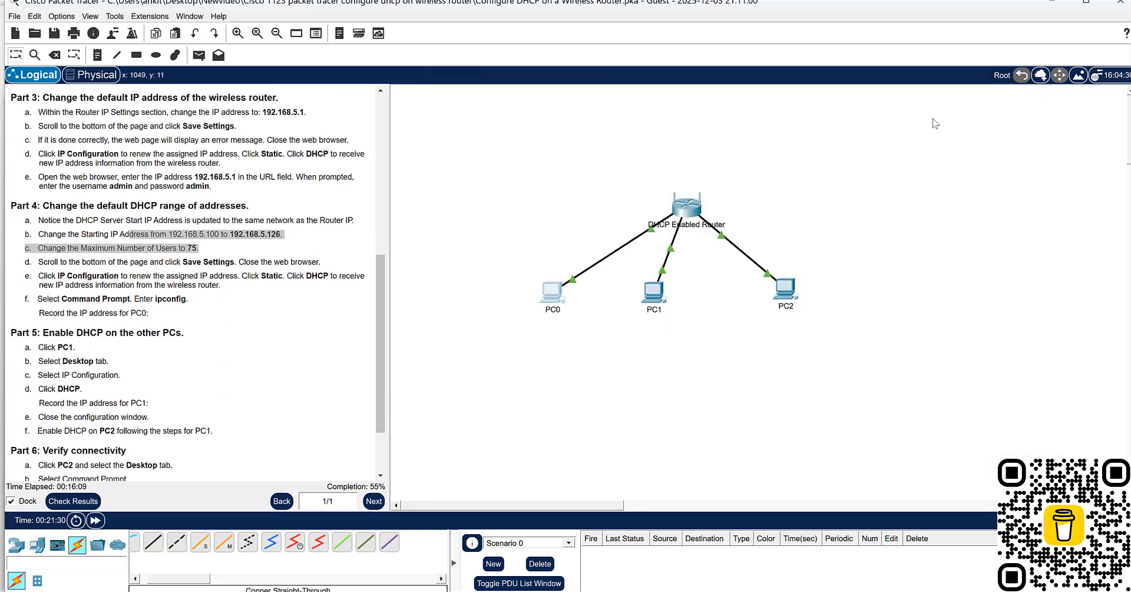
# - Enable DHCP in PC1's IP configuration and close PC1's window
pyautogui.click(656, 294)
pyautogui.click(377, 131)
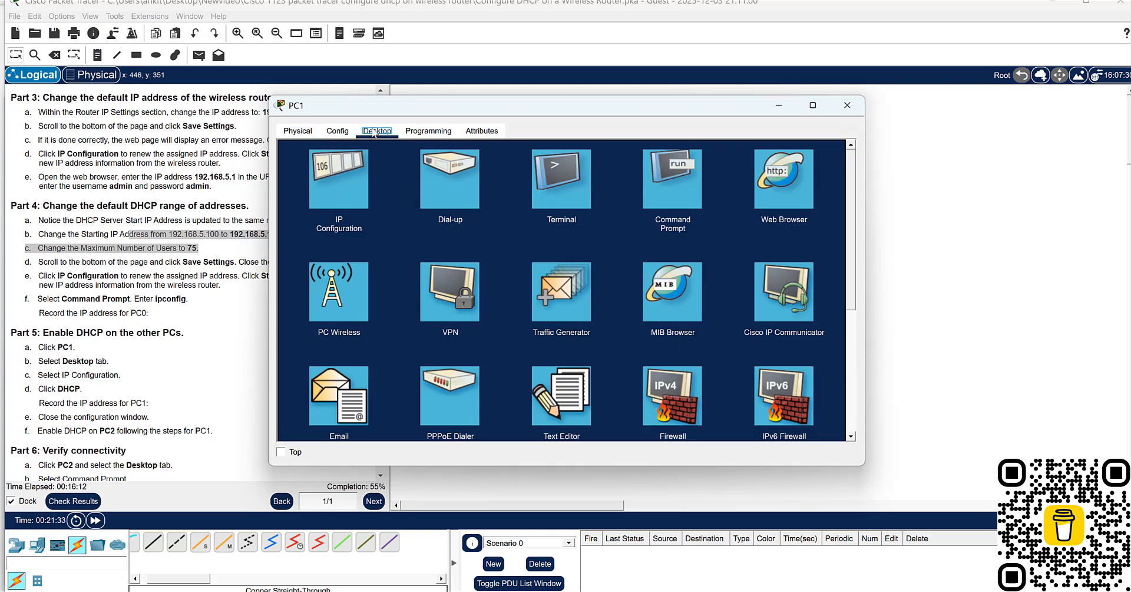
pyautogui.click(347, 200)
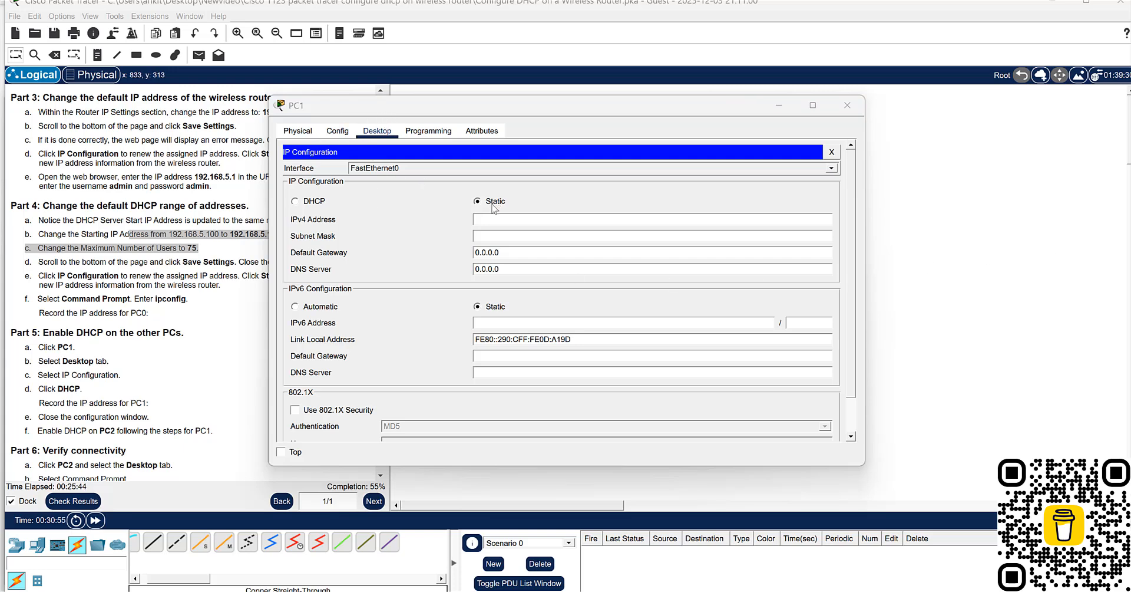
pyautogui.doubleClick(494, 107)
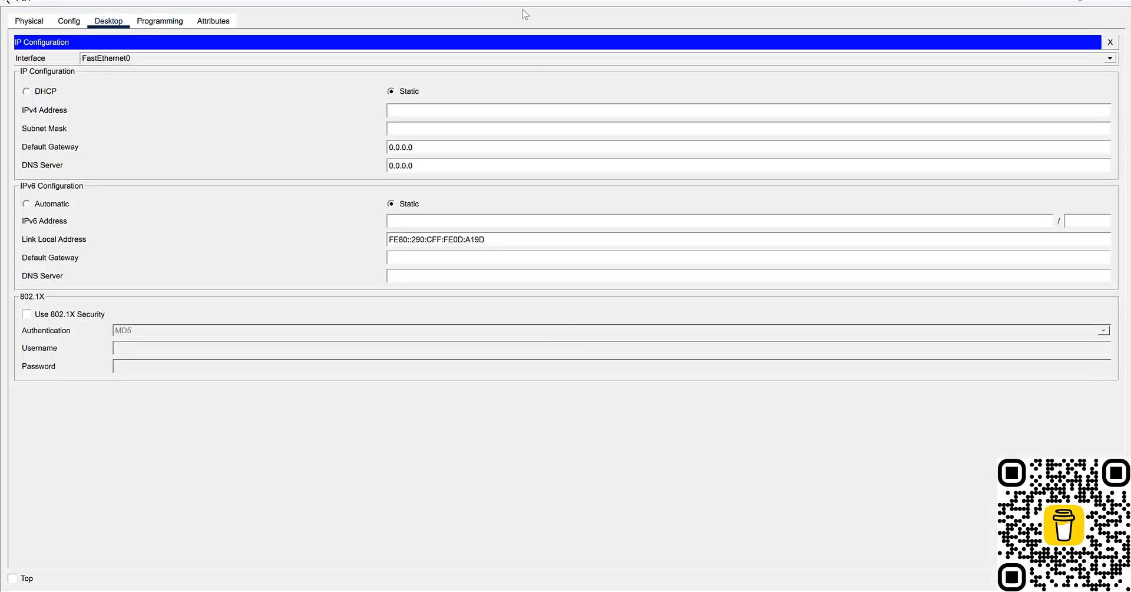
pyautogui.moveTo(503, 1); pyautogui.dragTo(613, 195)
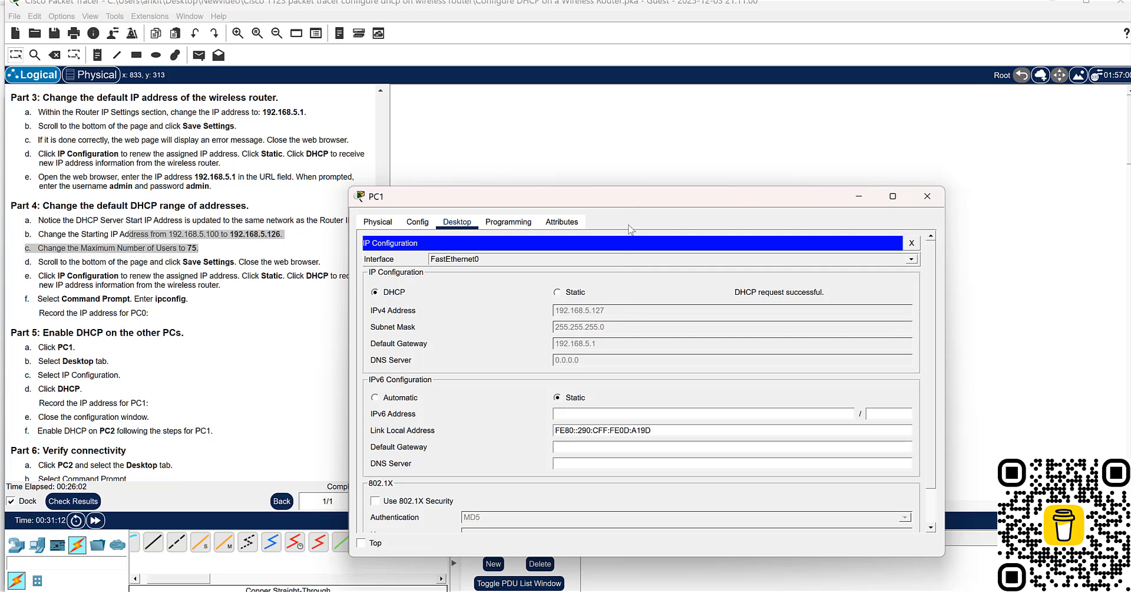
pyautogui.moveTo(632, 204); pyautogui.dragTo(632, 343)
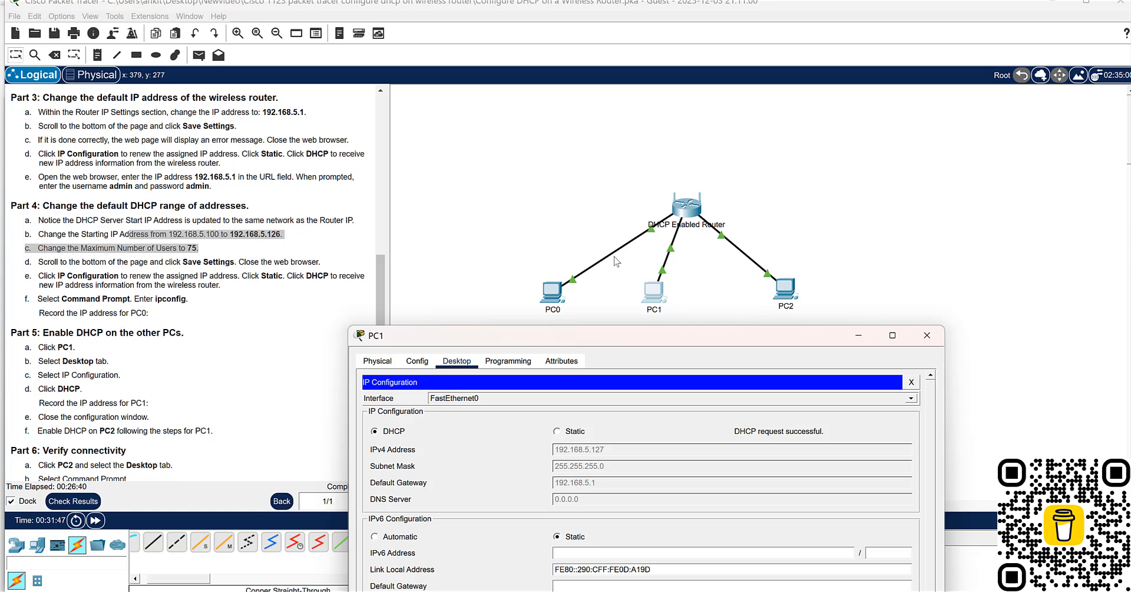
pyautogui.click(923, 336)
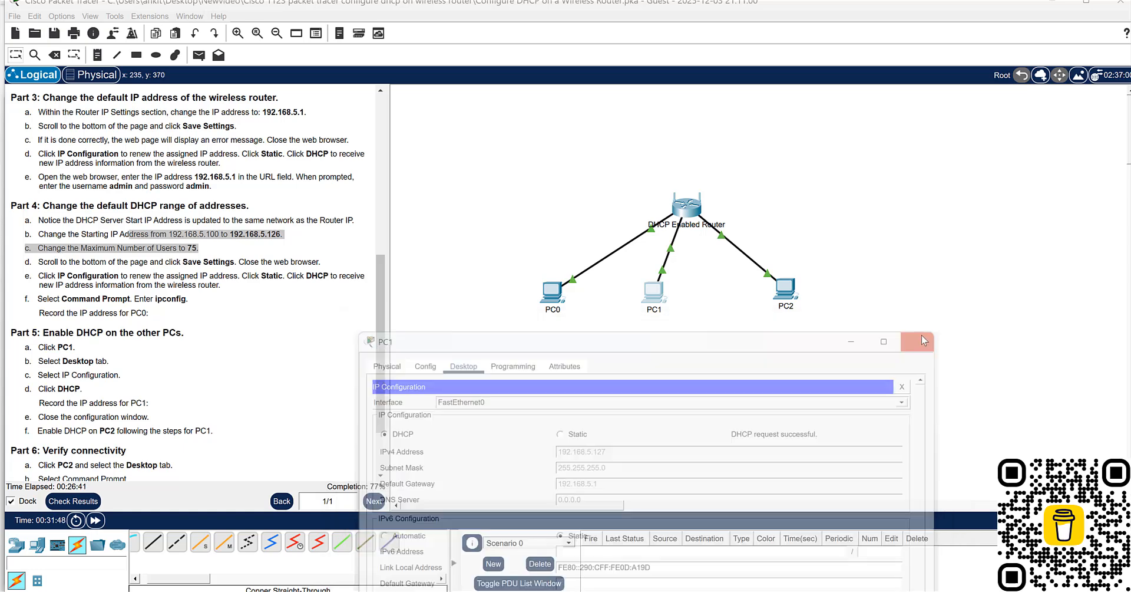
# - Enable DHCP in PC2's IP configuration
pyautogui.click(791, 296)
pyautogui.click(374, 132)
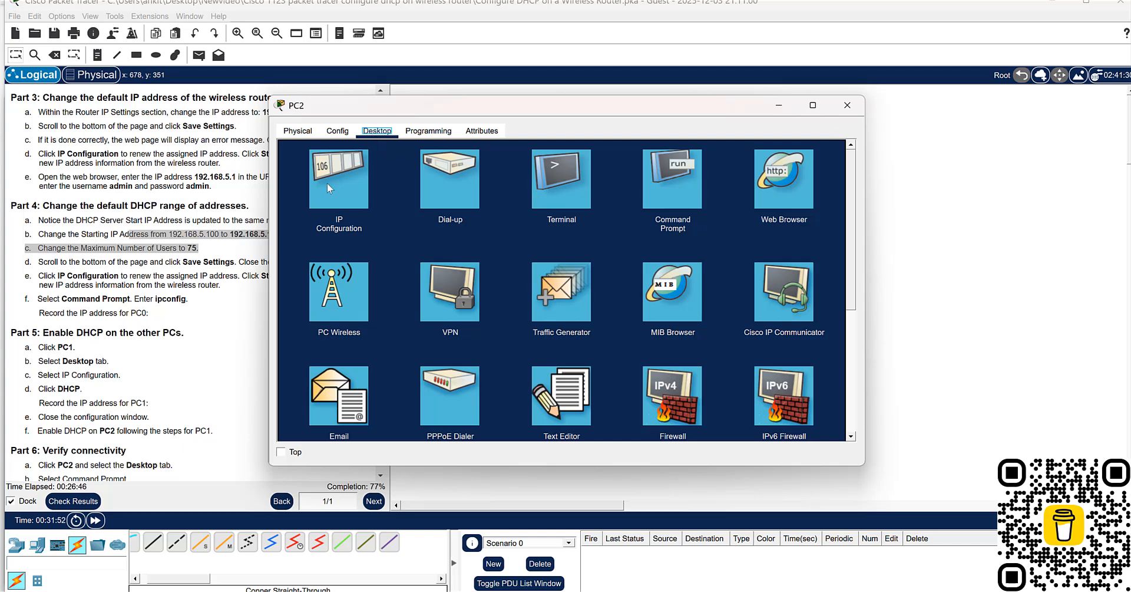
pyautogui.click(328, 185)
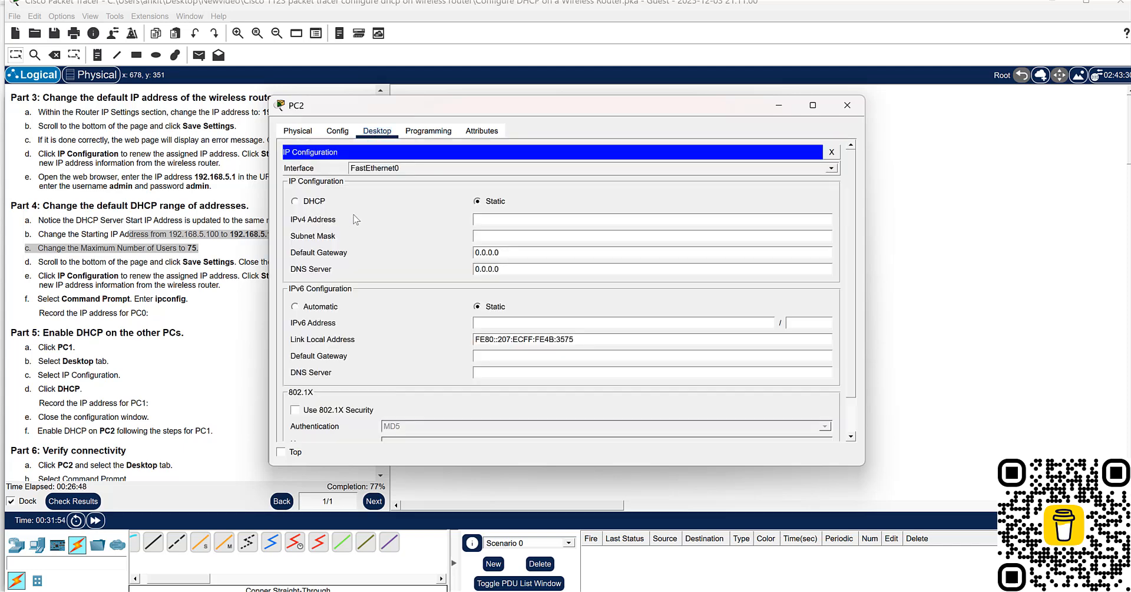
pyautogui.click(315, 202)
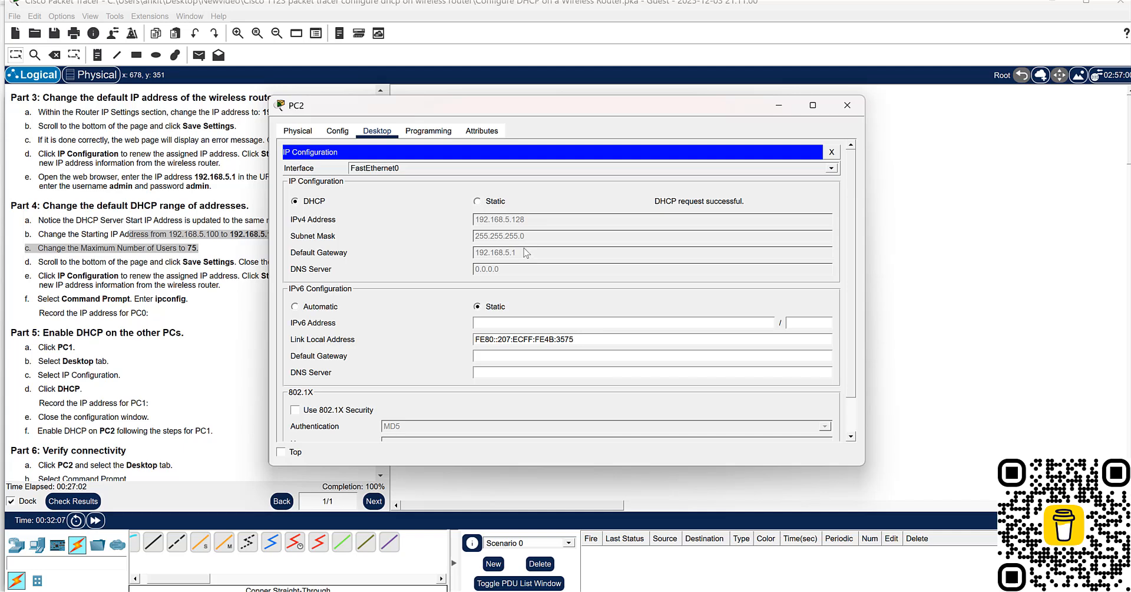
pyautogui.click(301, 132)
pyautogui.click(339, 134)
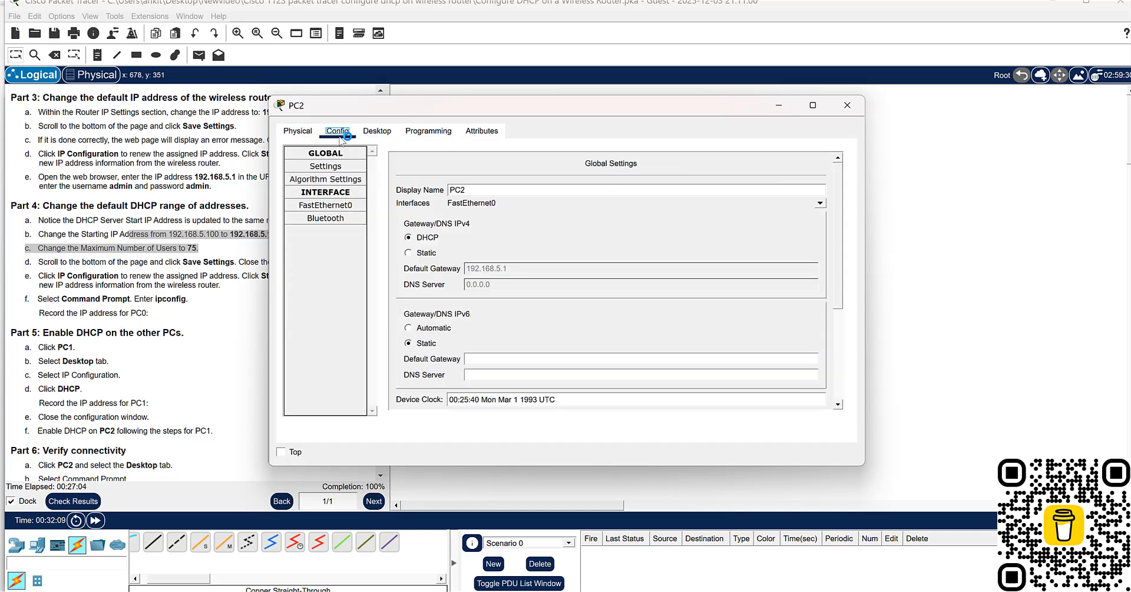
pyautogui.click(367, 134)
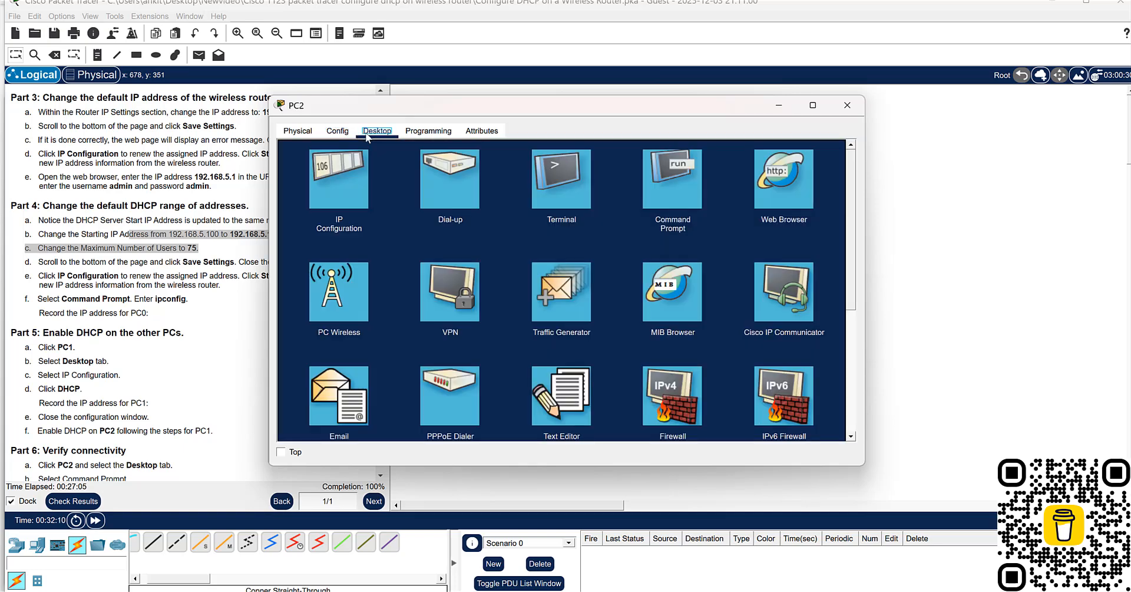
pyautogui.click(659, 181)
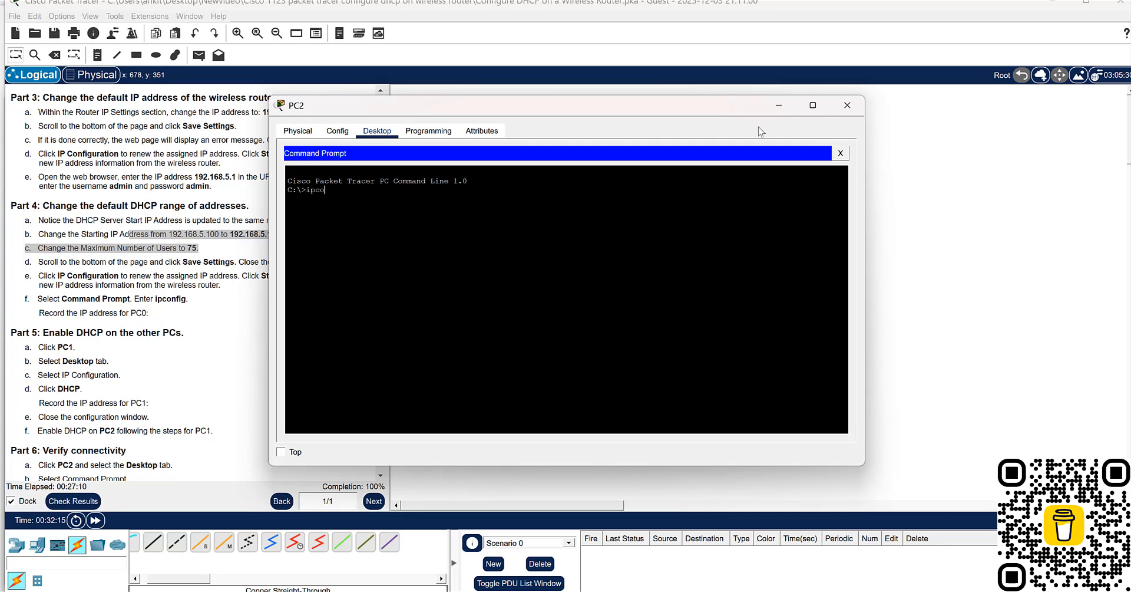
pyautogui.click(847, 105)
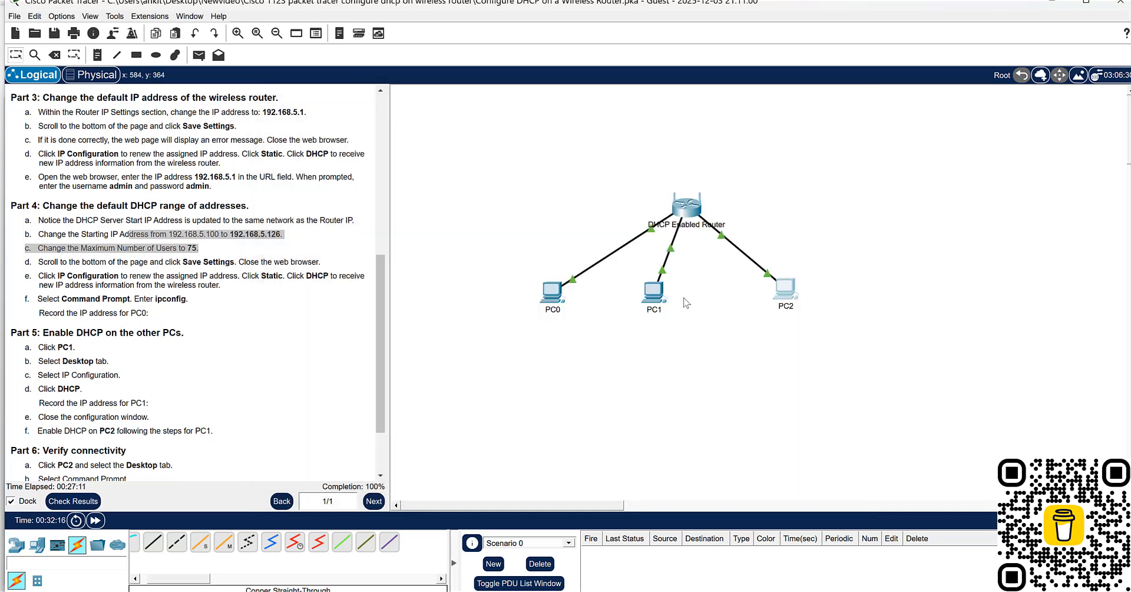
# - Run ipconfig /all in PC1's Command Prompt, check its IPv4 and DHCP server addresses, and close PC1's window
pyautogui.click(654, 291)
pyautogui.click(674, 202)
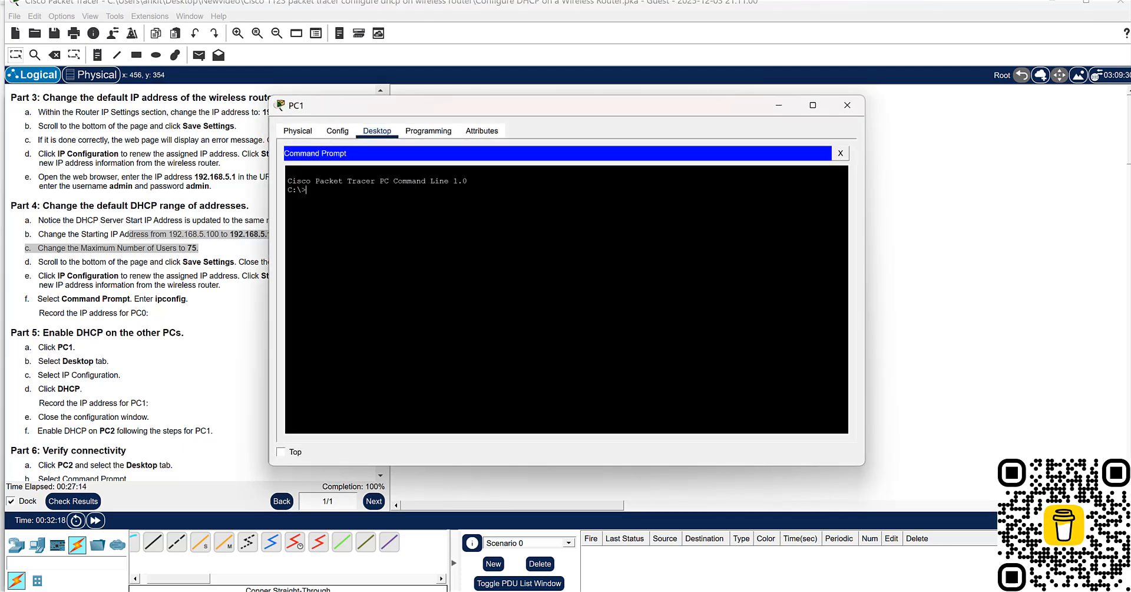
pyautogui.write('ipc')
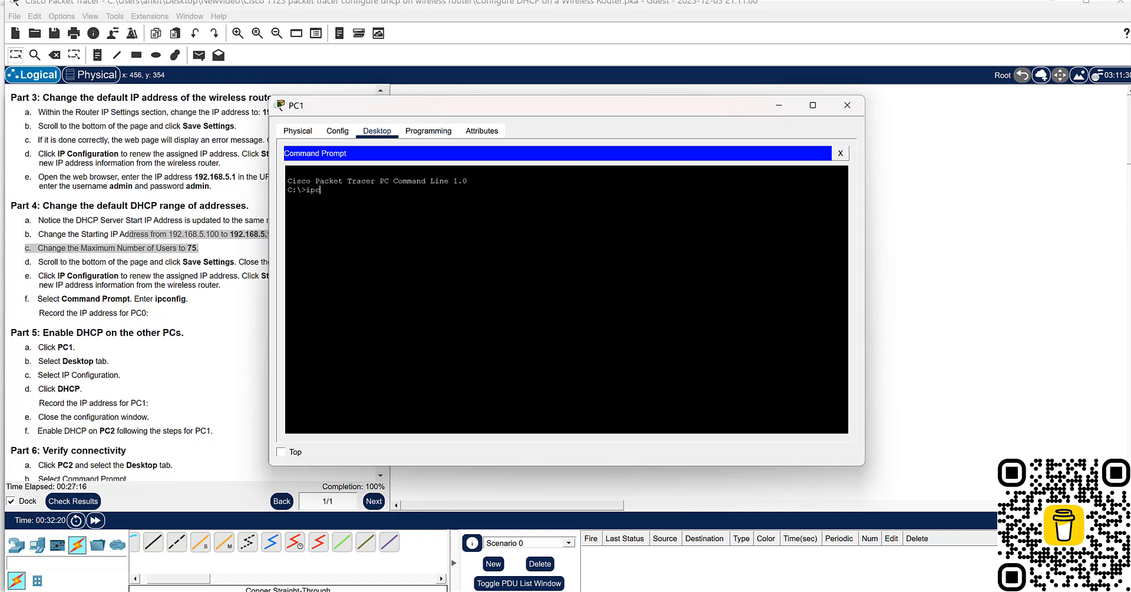
pyautogui.write('onfig')
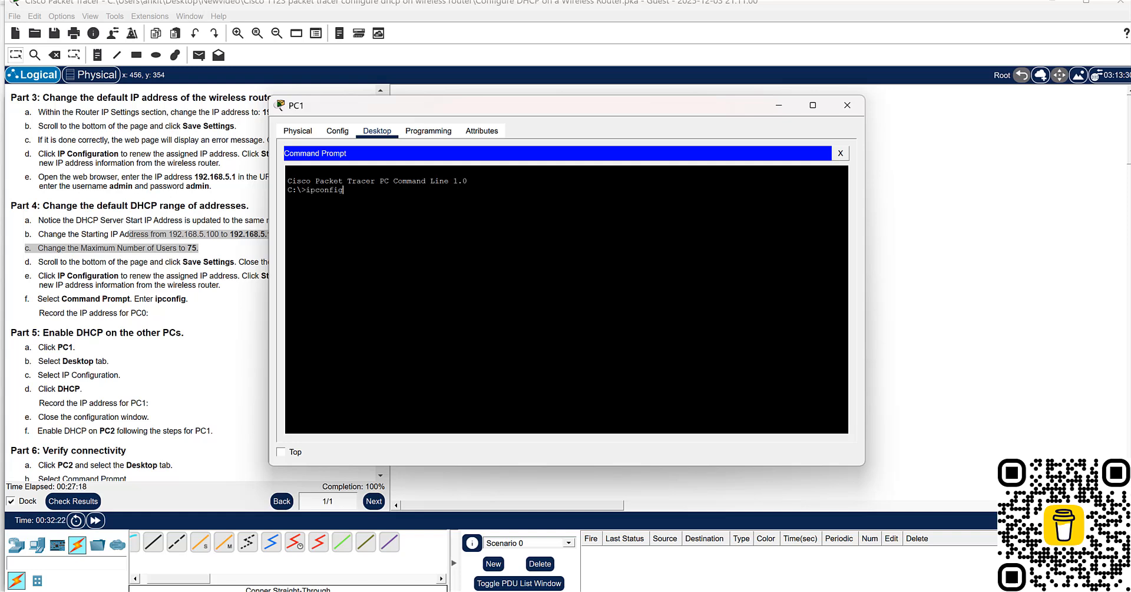
pyautogui.write(' /all')
pyautogui.press('Return')
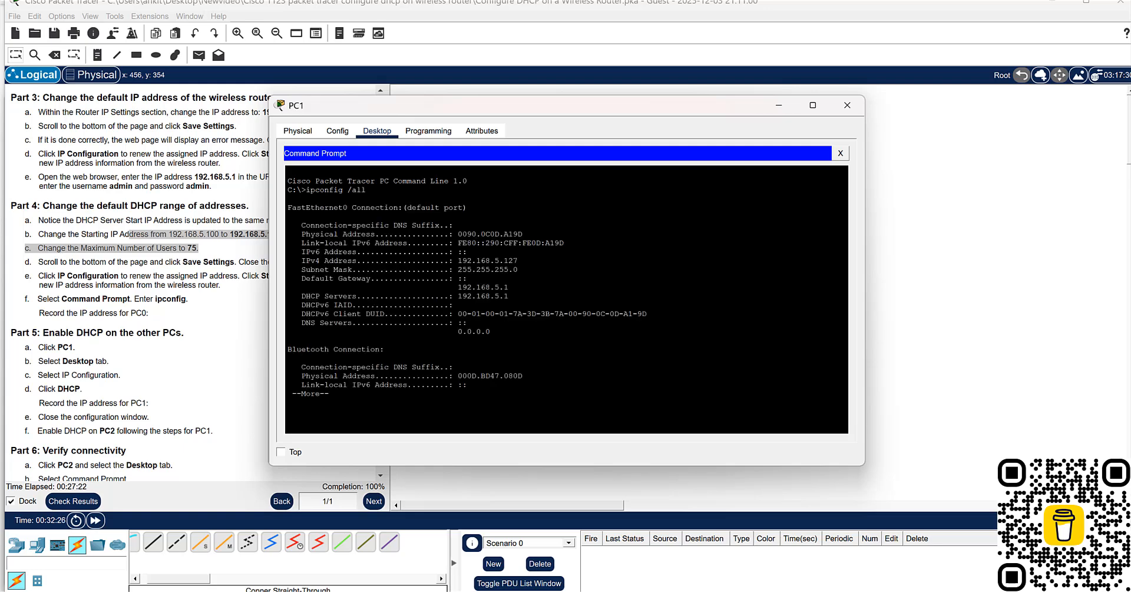
pyautogui.moveTo(316, 260); pyautogui.dragTo(467, 278)
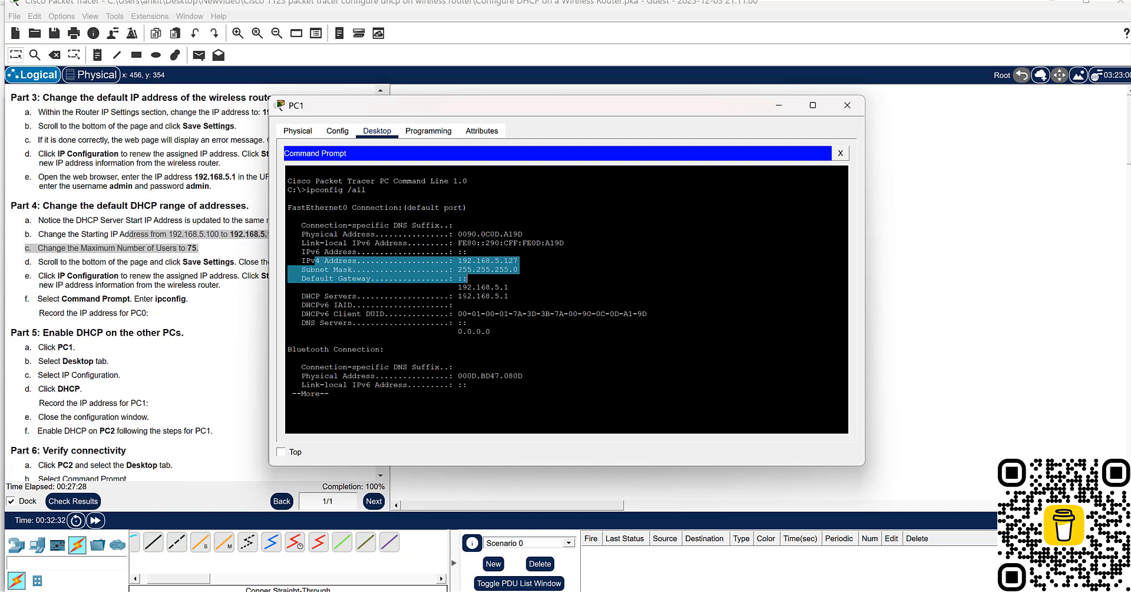
pyautogui.moveTo(467, 296); pyautogui.dragTo(500, 296)
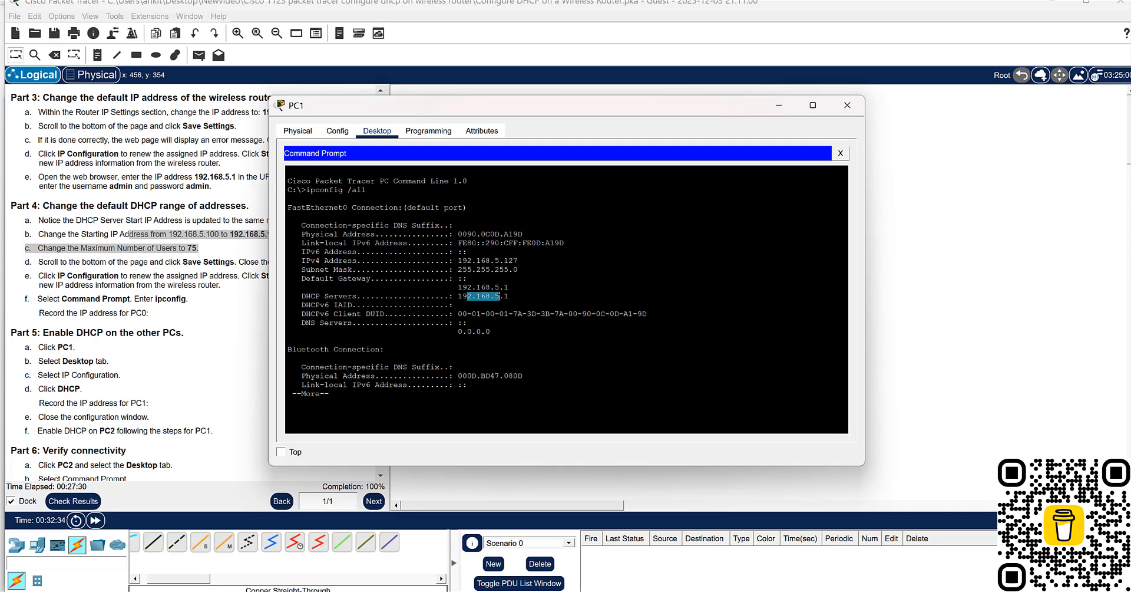
pyautogui.click(848, 105)
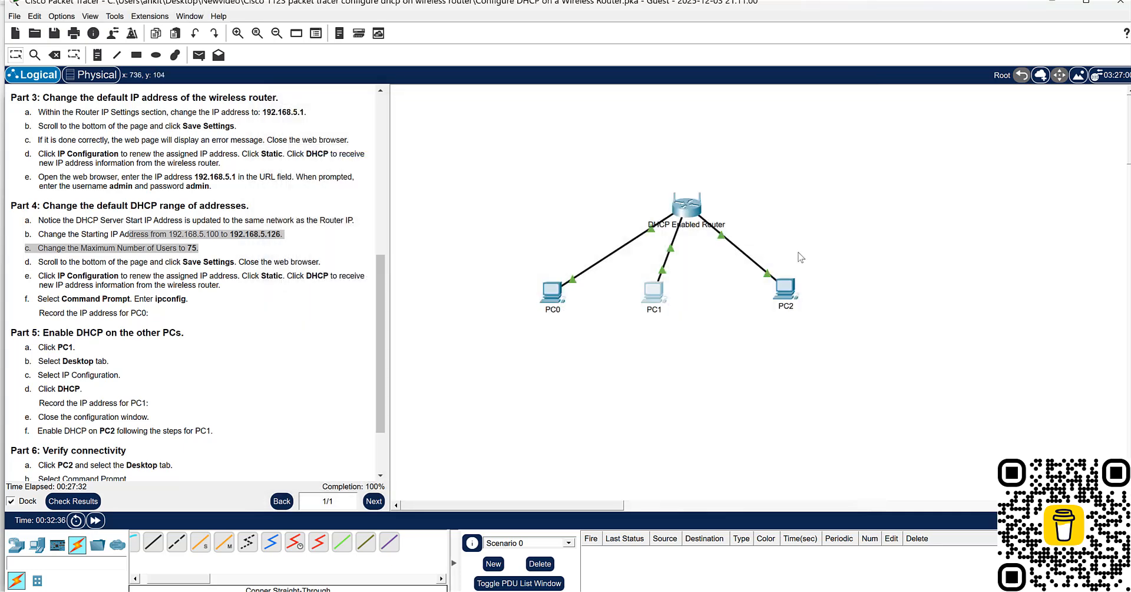
# - Run ipconfig /all in PC2's Command Prompt and check its IPv4 address and subnet mask
pyautogui.click(782, 294)
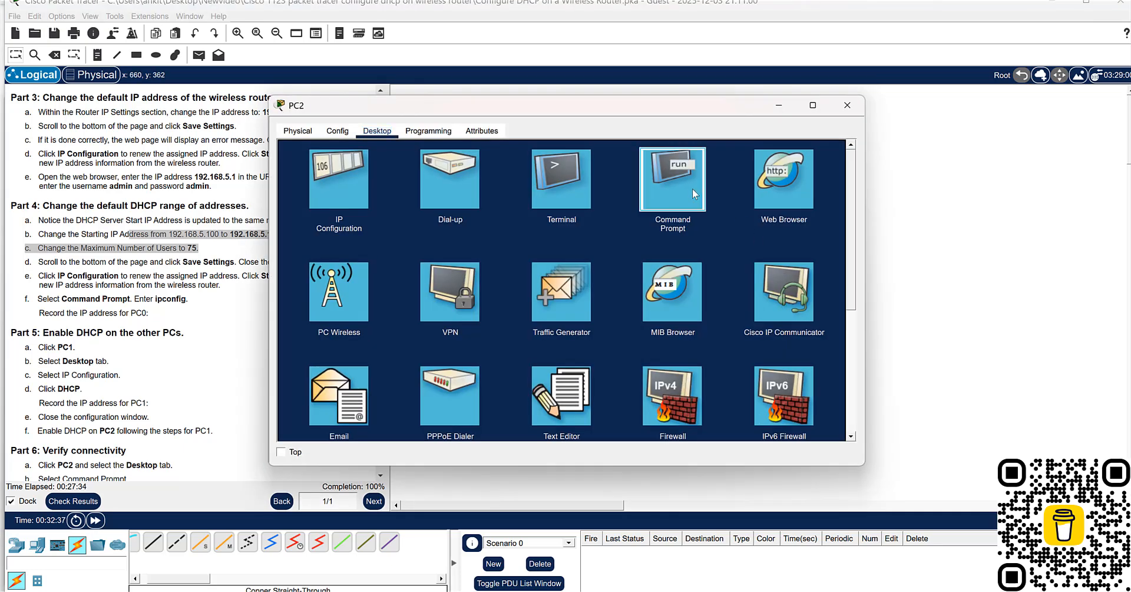
pyautogui.click(692, 188)
pyautogui.write('ipco')
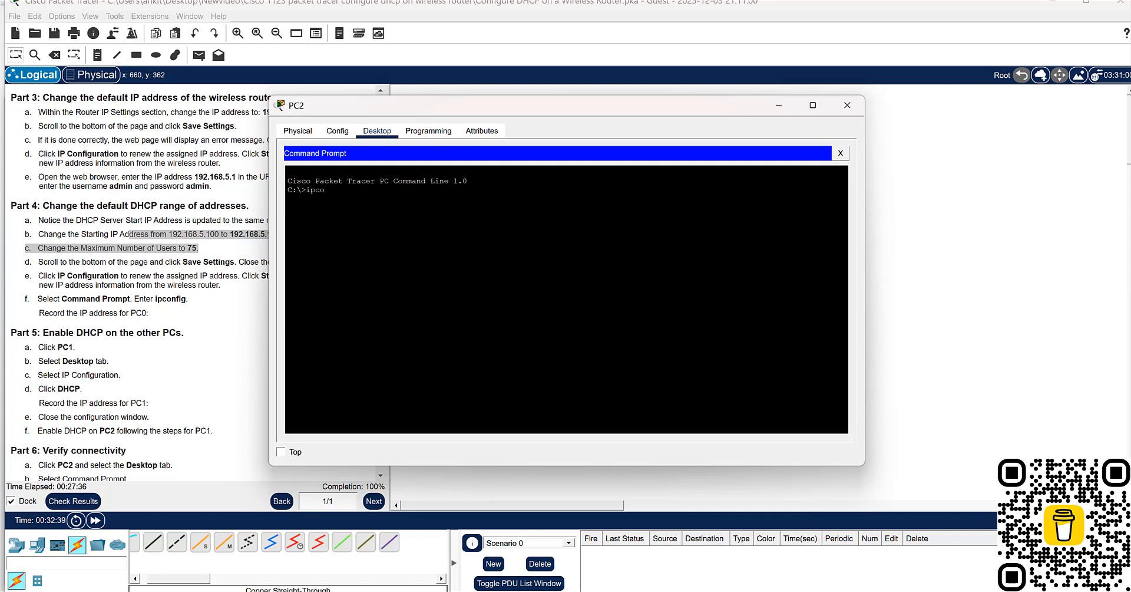
pyautogui.write('nfig /all')
pyautogui.press('Return')
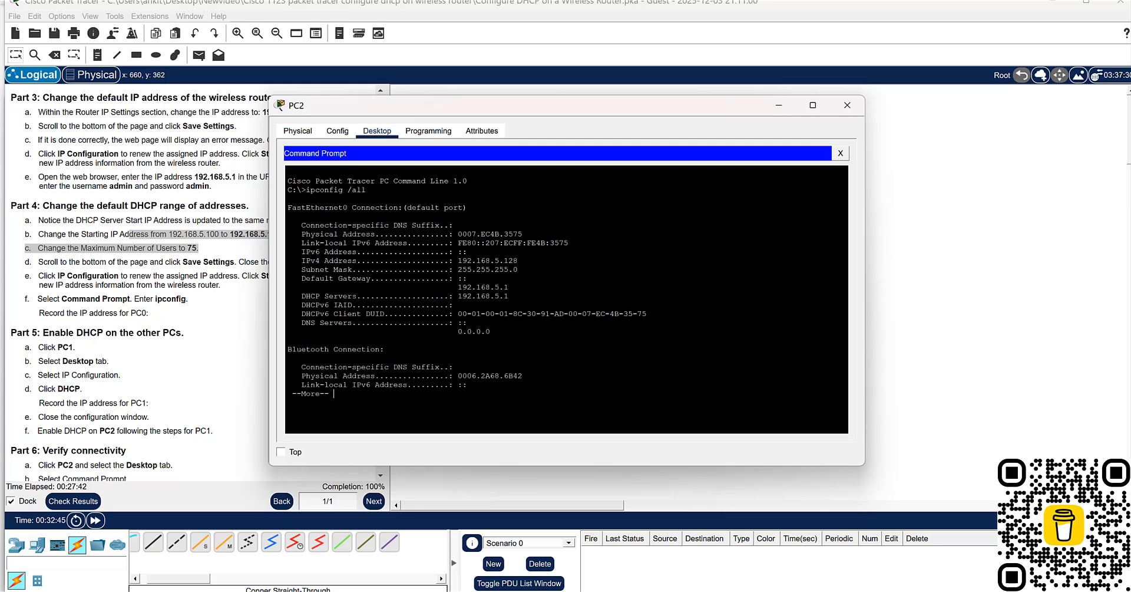
pyautogui.moveTo(320, 260); pyautogui.dragTo(518, 269)
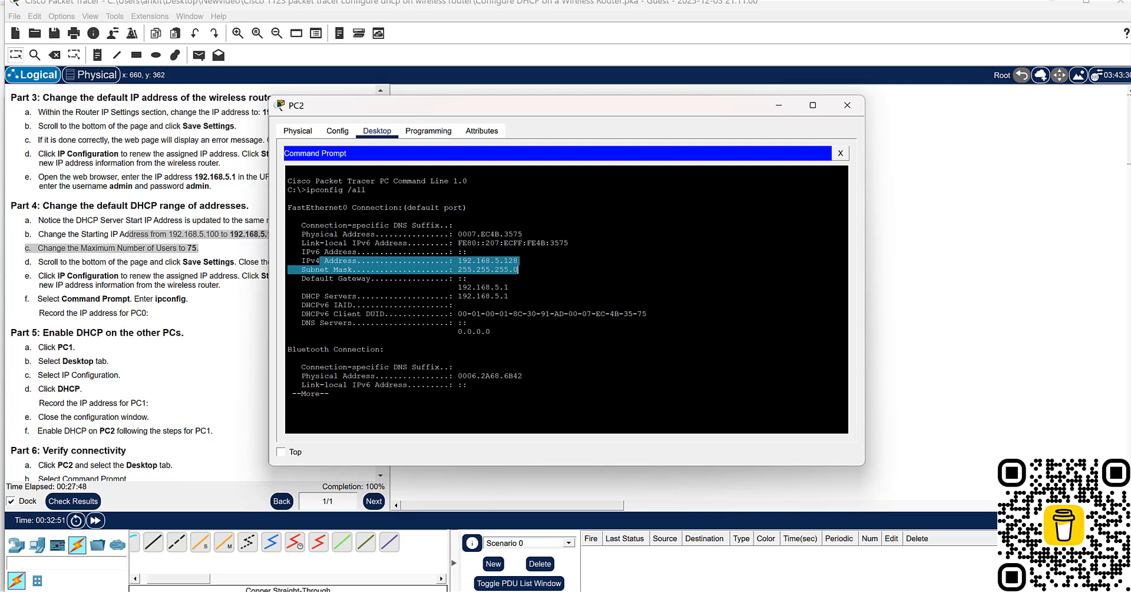
# - Check the default gateway in PC2's ipconfig output and read the Part 5 and Part 6 activity instructions
pyautogui.moveTo(334, 279); pyautogui.dragTo(510, 287)
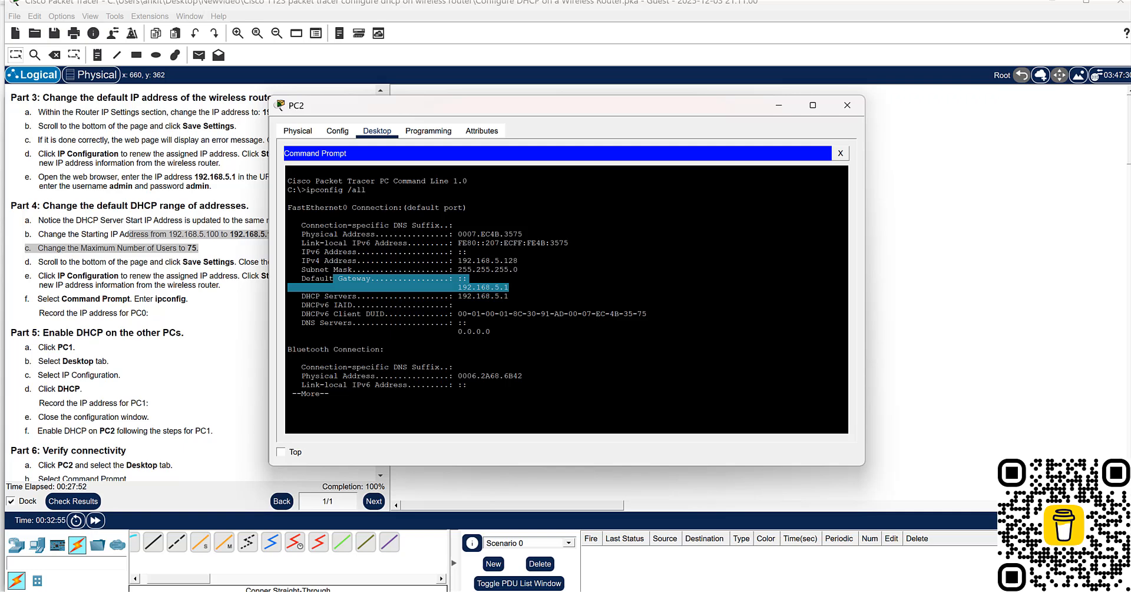
pyautogui.click(239, 325)
pyautogui.scroll(-1, 257, 321)
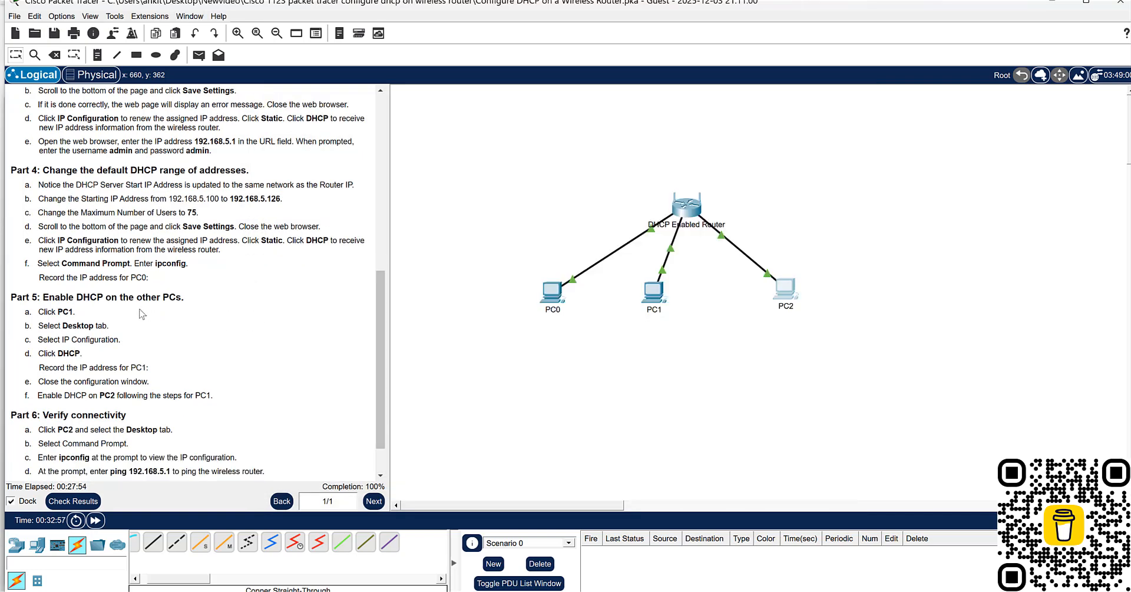
pyautogui.moveTo(82, 297); pyautogui.dragTo(170, 297)
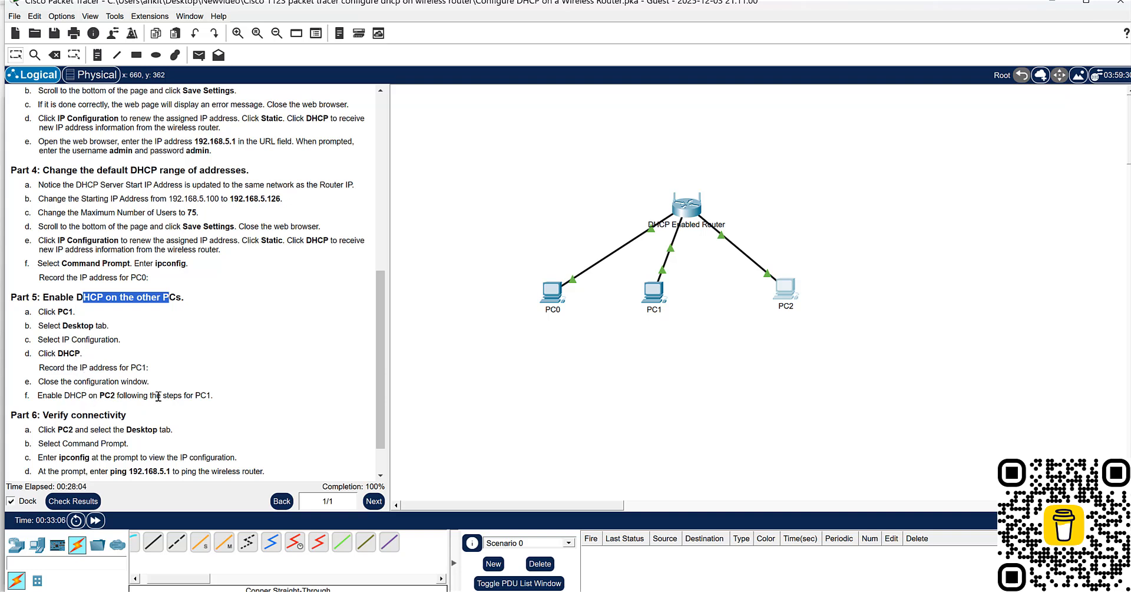
pyautogui.scroll(-1, 223, 398)
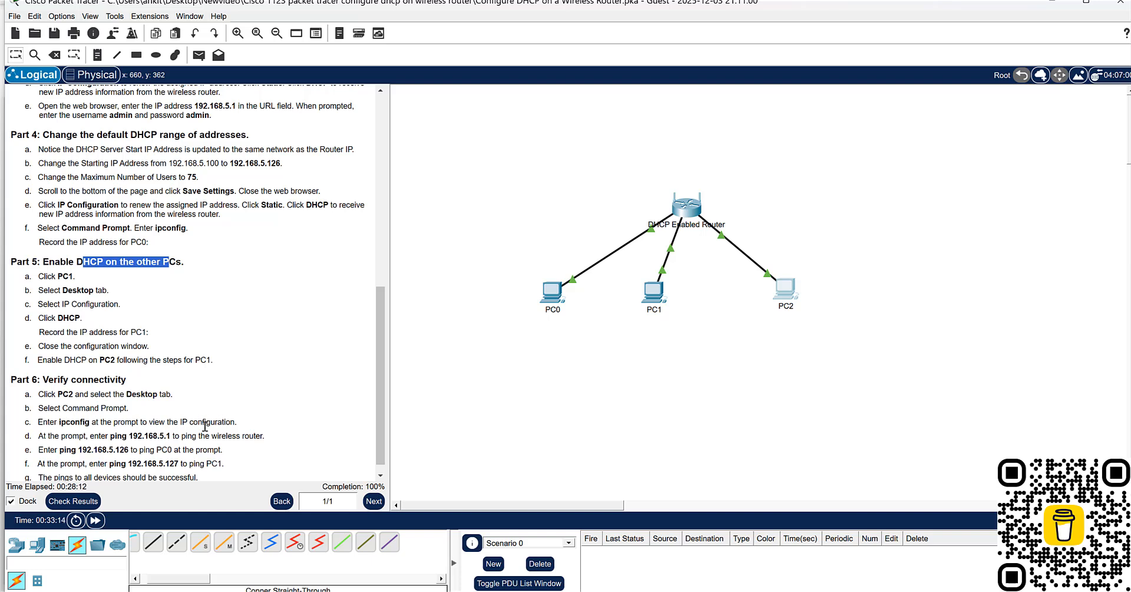
pyautogui.scroll(-1, 69, 432)
pyautogui.moveTo(60, 422); pyautogui.dragTo(210, 422)
pyautogui.click(218, 408)
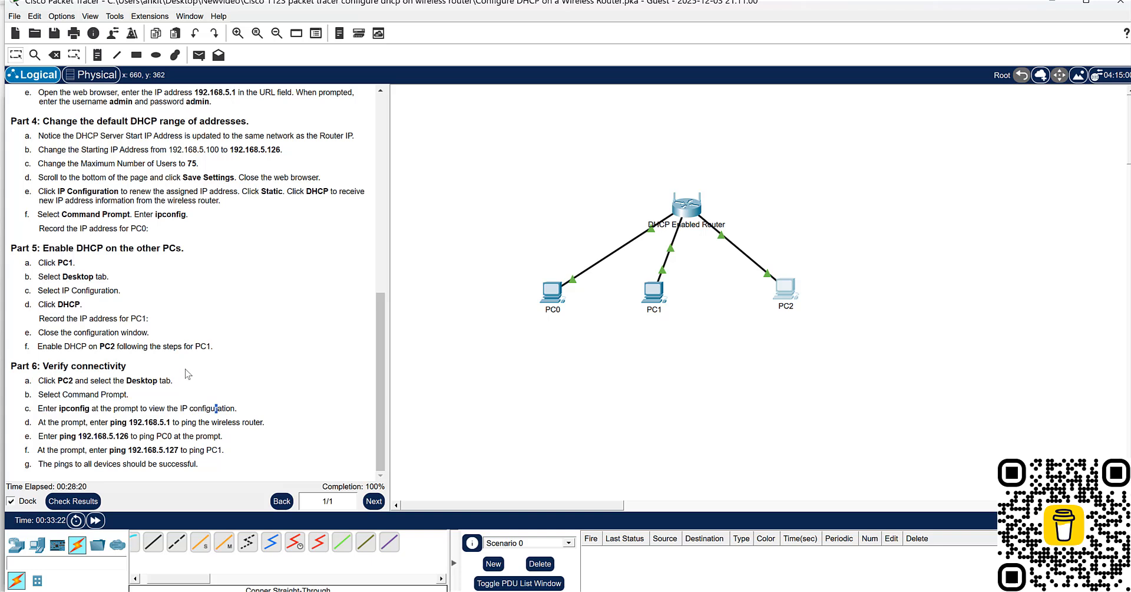
# - Open PC0's Command Prompt in place of its Traffic Generator and page through the remaining ipconfig output to the prompt
pyautogui.click(555, 296)
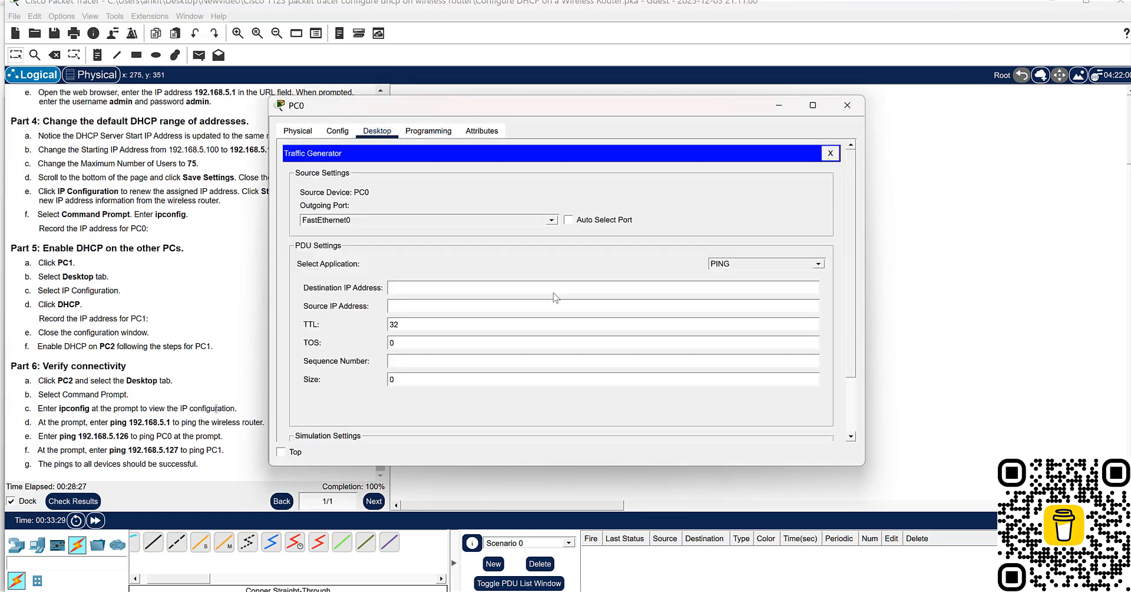
pyautogui.click(292, 130)
pyautogui.click(377, 131)
pyautogui.click(831, 155)
pyautogui.click(677, 195)
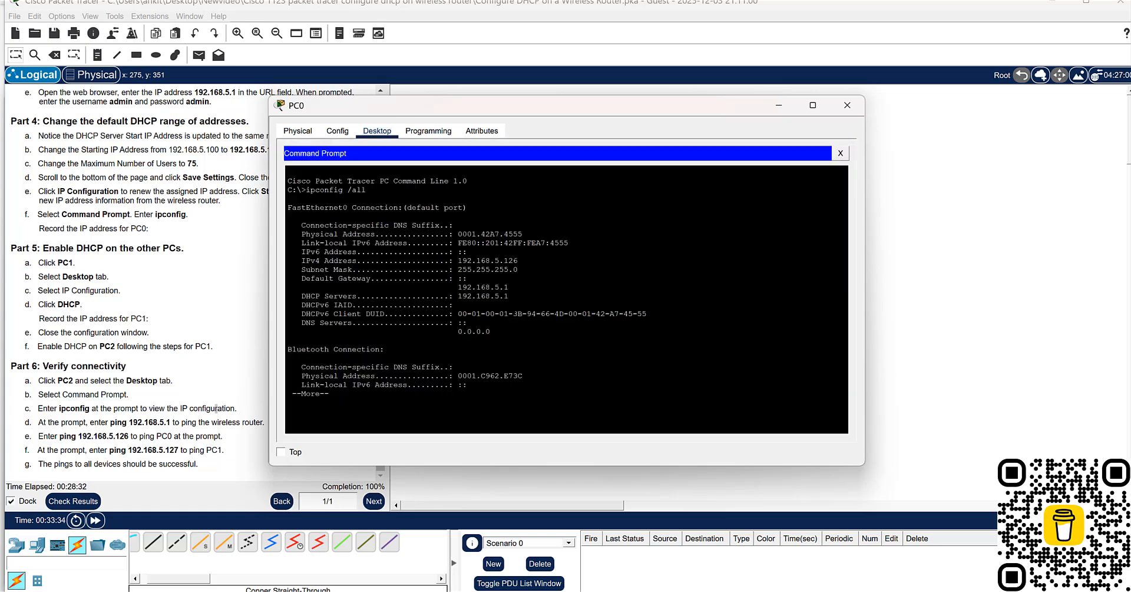
pyautogui.press('Return')
pyautogui.press('Return')
pyautogui.press('Return')
pyautogui.press('Return')
pyautogui.press('Return')
pyautogui.press('Return')
pyautogui.press('Return')
pyautogui.press('Return')
pyautogui.press('Return')
pyautogui.press('Return')
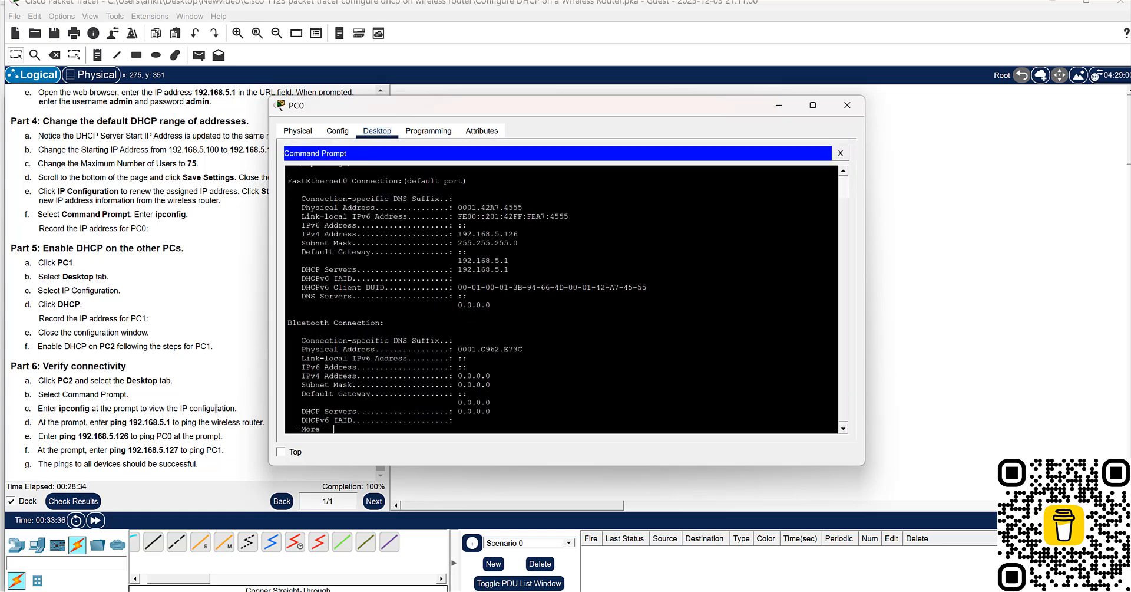
pyautogui.press('Return')
pyautogui.press('Return')
pyautogui.press('Return')
pyautogui.press('Return')
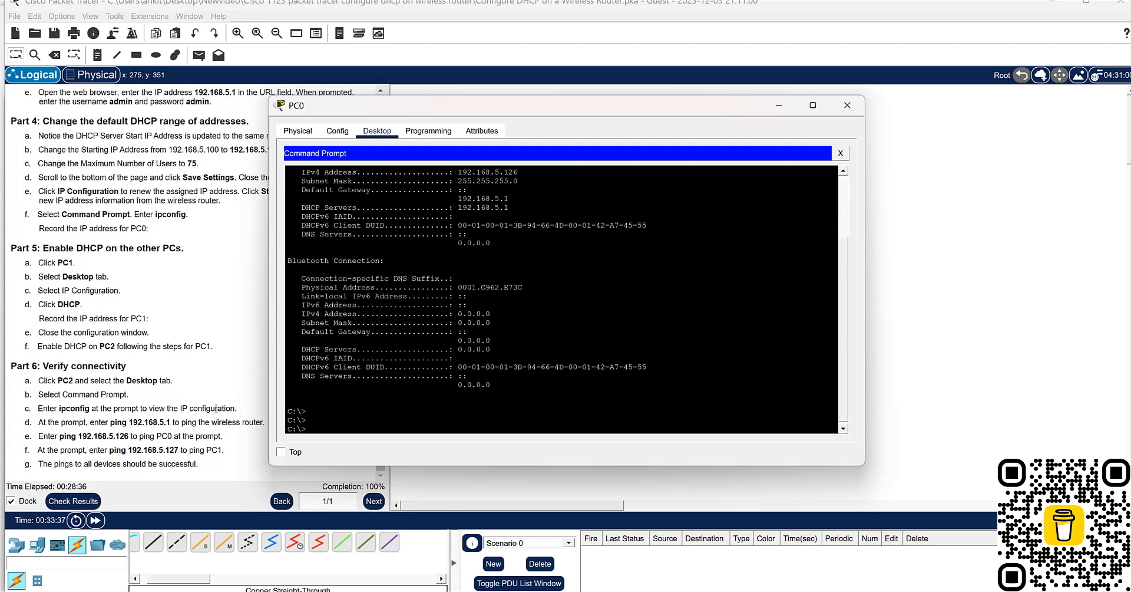
# - Ping the wireless router at 192.168.5.1 from PC0's Command Prompt
pyautogui.write('ping 192.168.5.1')
pyautogui.press('Return')
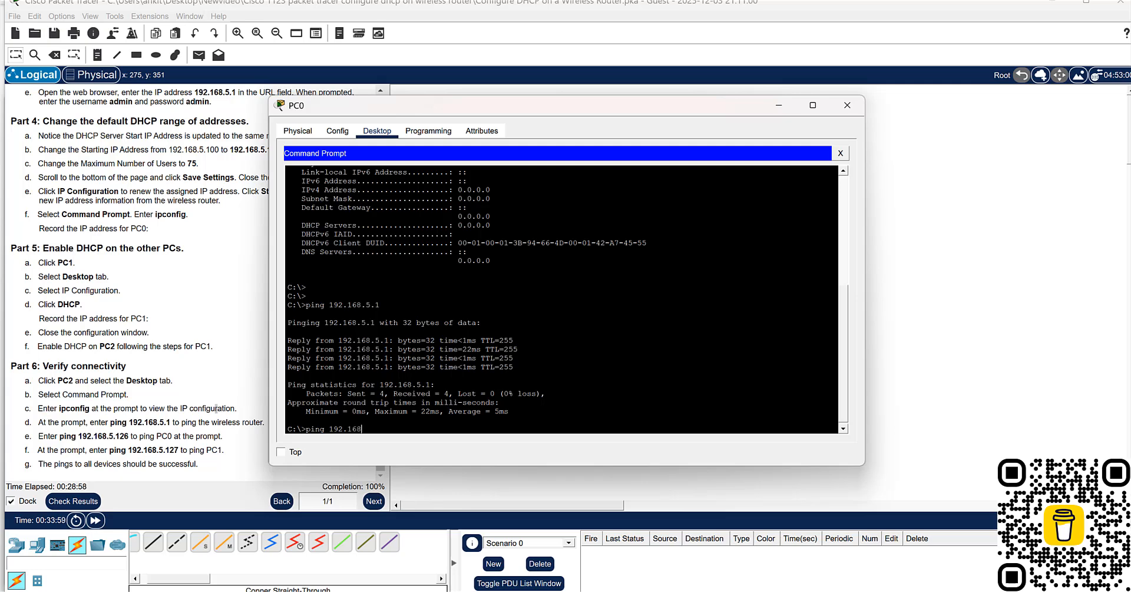
# - Ping PC1 at 192.168.5.127 and PC2 at 192.168.5.128 from PC0
pyautogui.write('5.127')
pyautogui.press('Return')
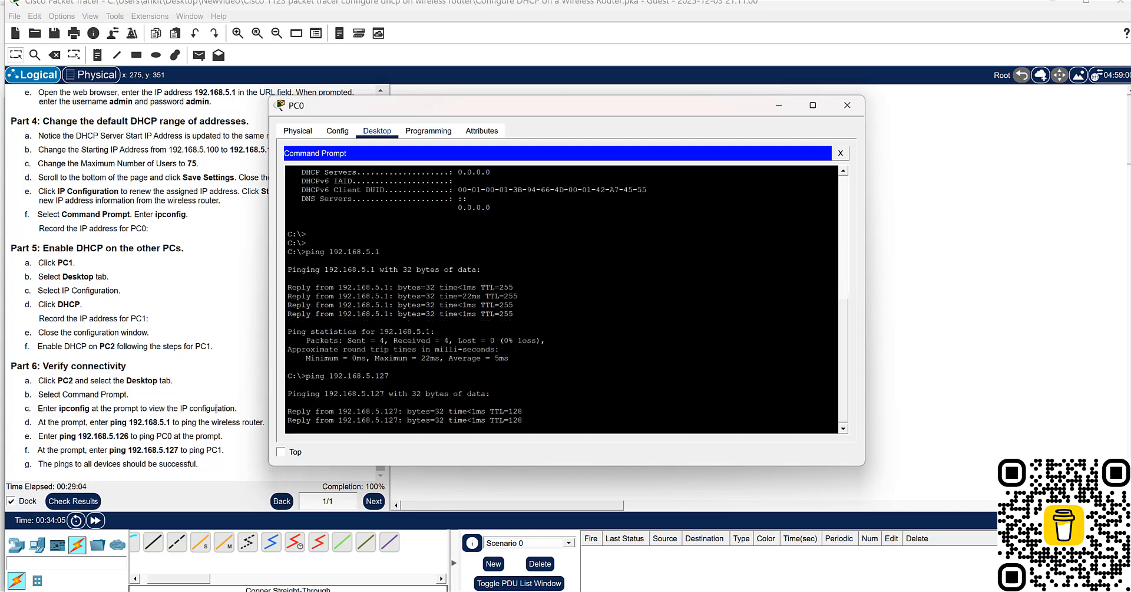
pyautogui.moveTo(301, 96); pyautogui.dragTo(361, 288)
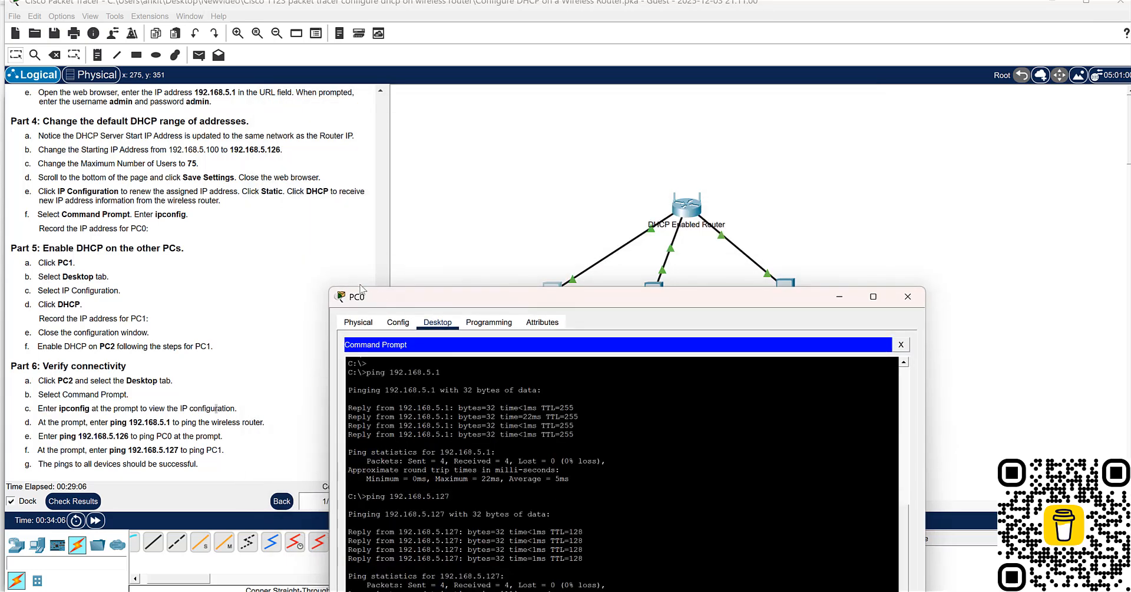
pyautogui.moveTo(427, 299); pyautogui.dragTo(428, 360)
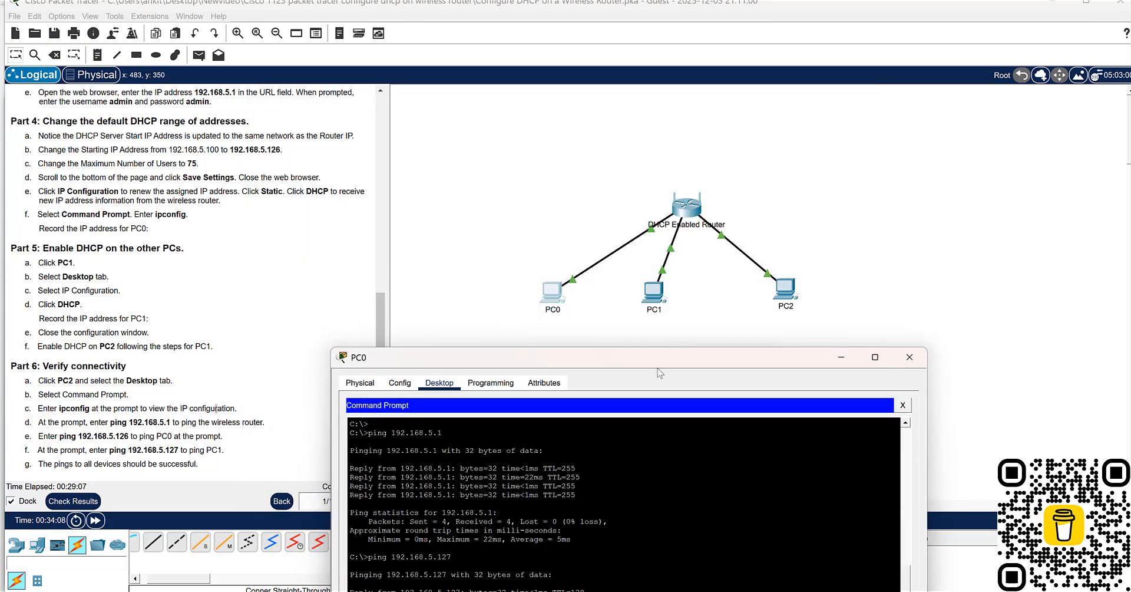
pyautogui.moveTo(656, 358); pyautogui.dragTo(633, 150)
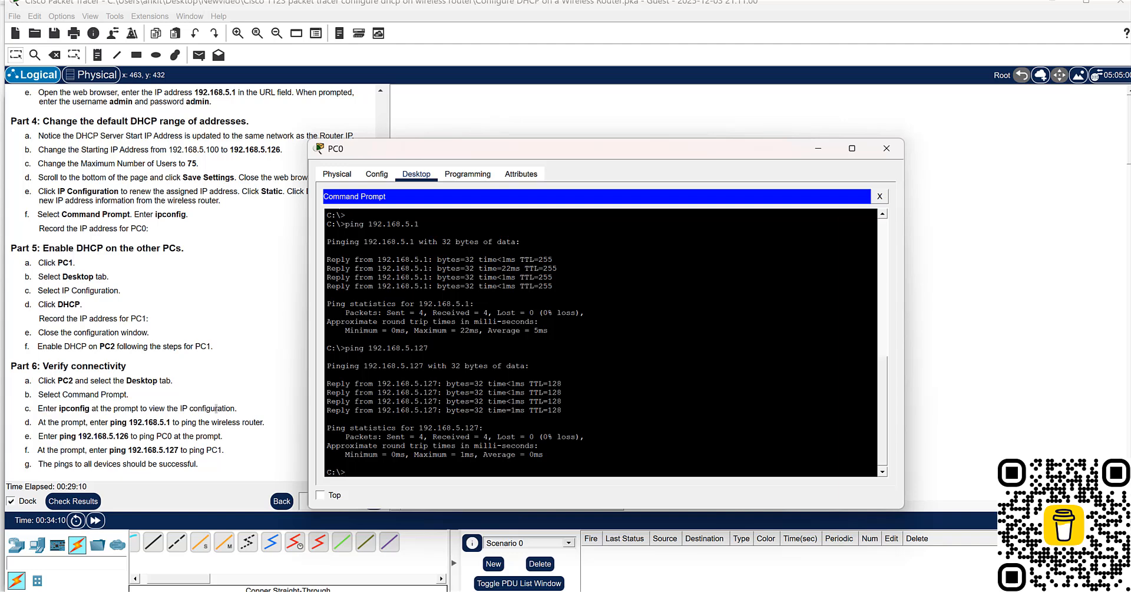
pyautogui.press('Up')
pyautogui.write('8')
pyautogui.press('Return')
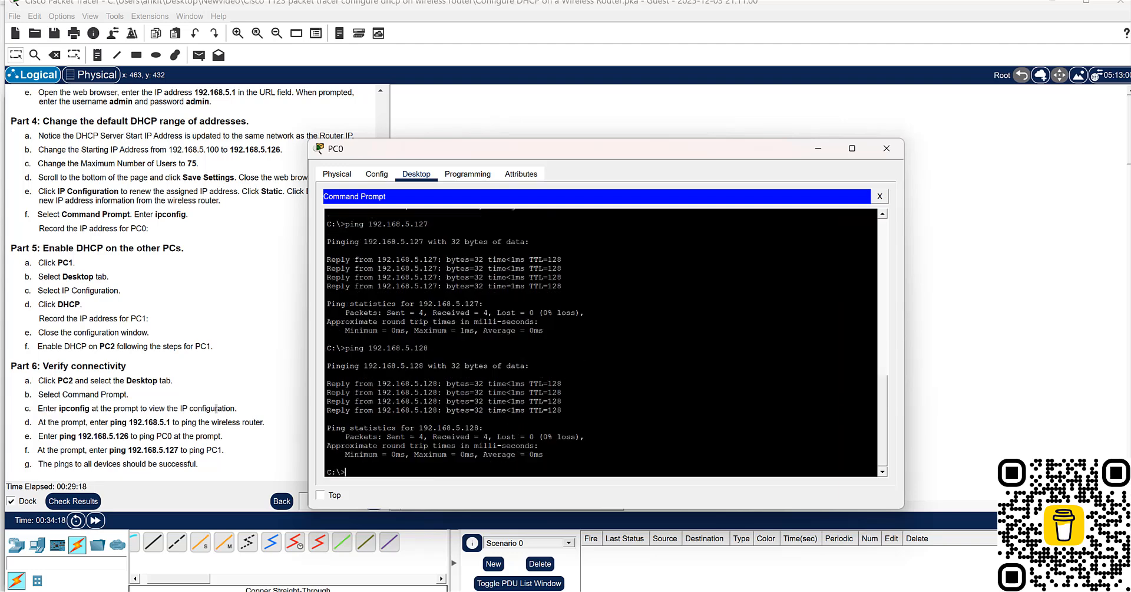
# - Bring PC0's window back to the front and close it
pyautogui.click(236, 398)
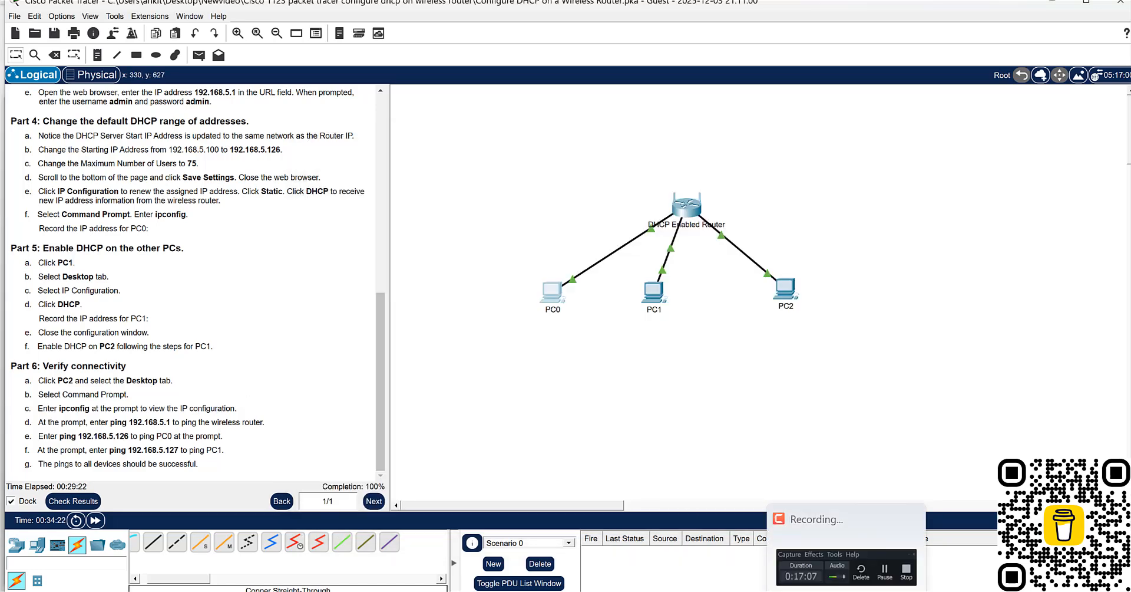
pyautogui.moveTo(818, 590)
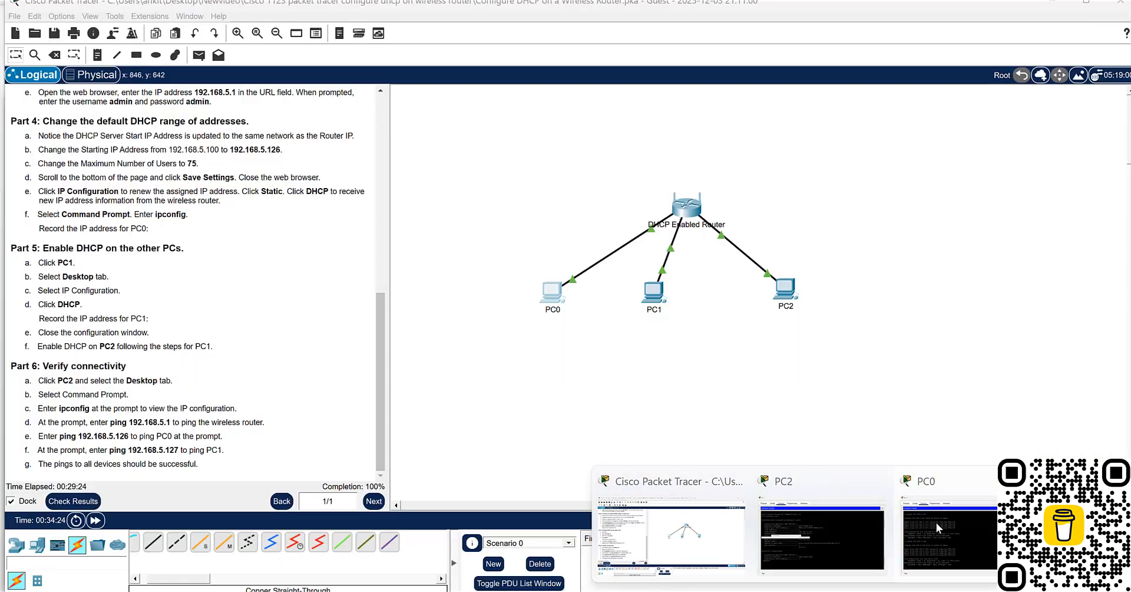
pyautogui.click(936, 523)
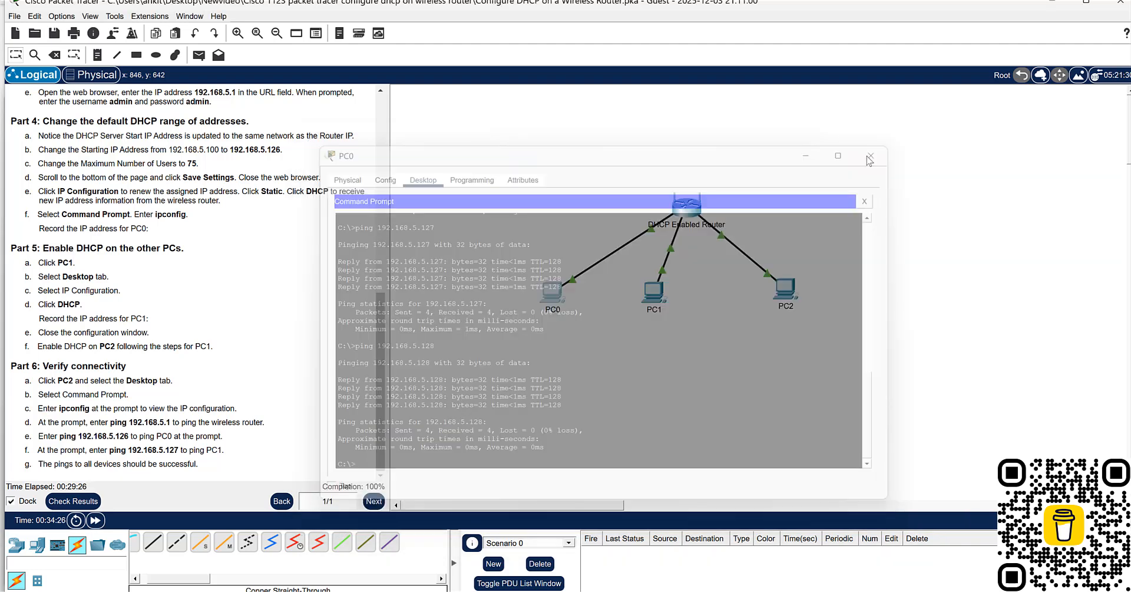
pyautogui.click(886, 149)
# - Open PC1's Command Prompt and page through the remaining ipconfig output to the prompt
pyautogui.click(652, 292)
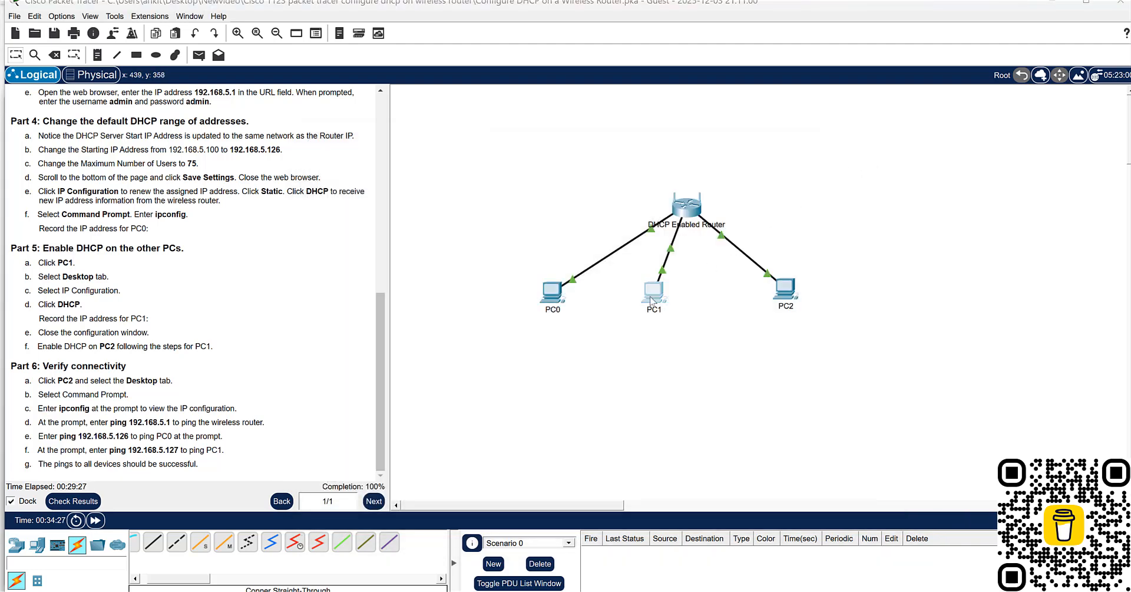
pyautogui.click(840, 154)
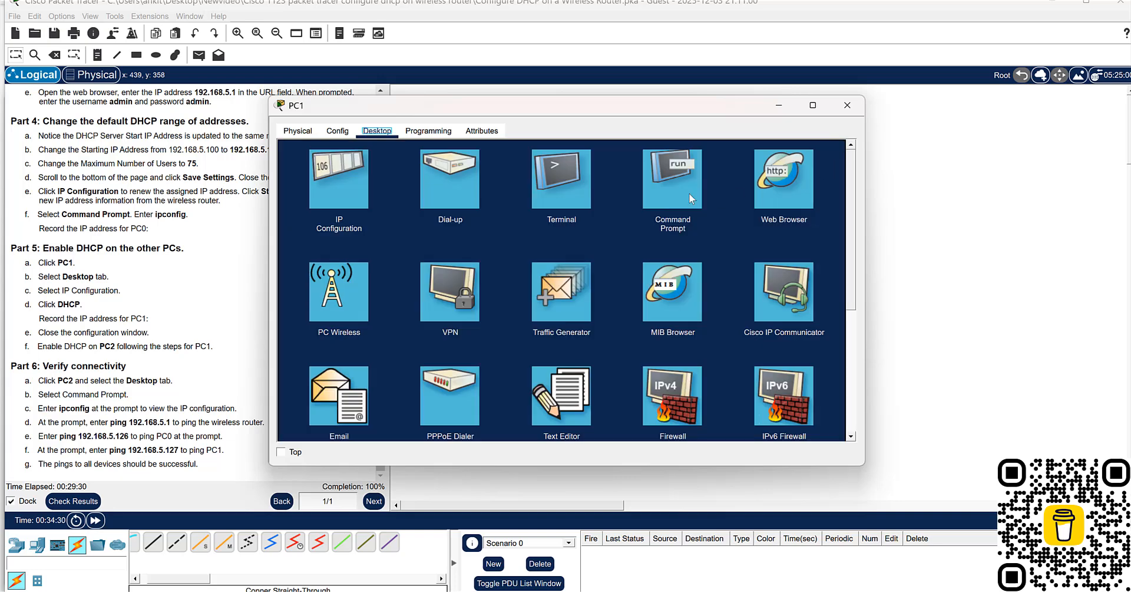
pyautogui.click(669, 251)
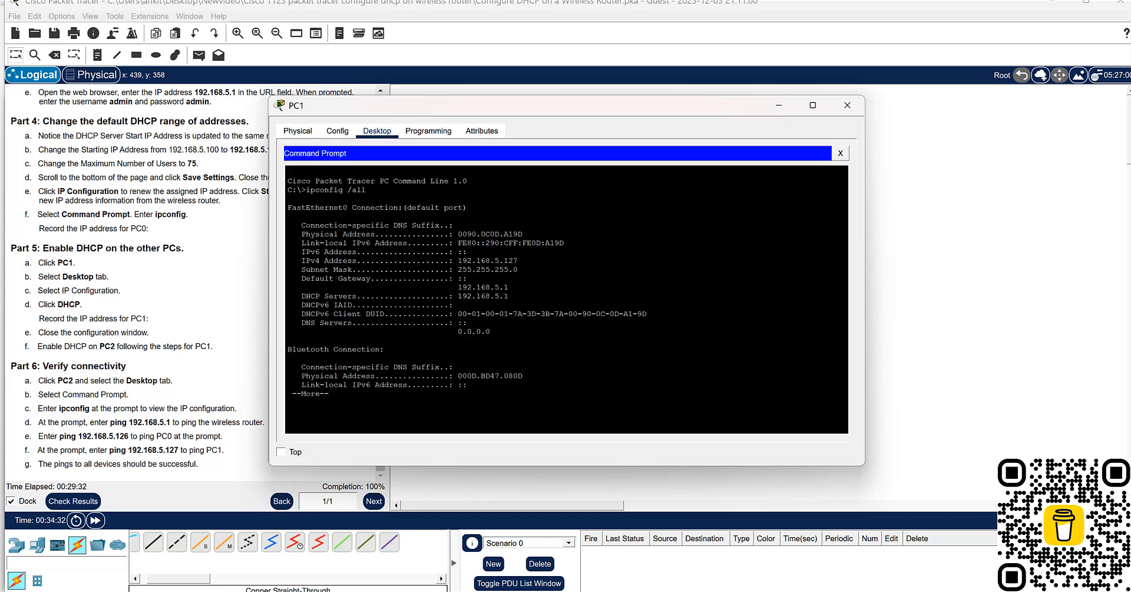
pyautogui.press('Return')
pyautogui.press('Return')
pyautogui.press('Return')
pyautogui.press('Return')
pyautogui.press('Return')
pyautogui.press('Return')
pyautogui.press('Return')
pyautogui.press('Return')
pyautogui.press('Return')
pyautogui.press('Return')
pyautogui.press('Return')
pyautogui.press('Return')
pyautogui.press('Return')
pyautogui.press('Return')
pyautogui.press('Return')
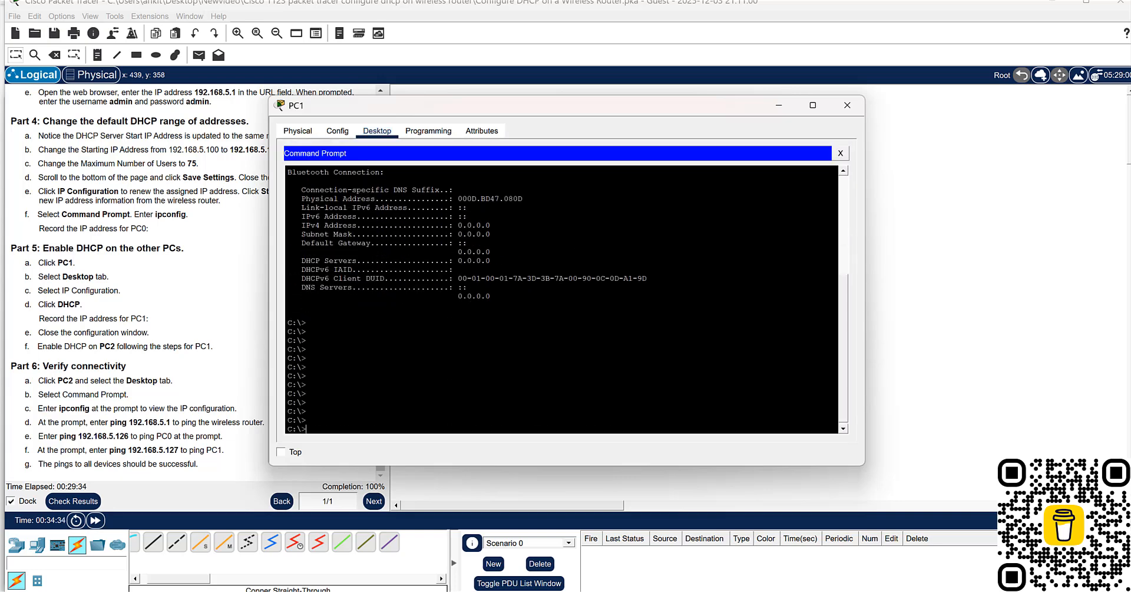
# - Ping the wireless router at 192.168.5.1 from PC1's Command Prompt
pyautogui.write('ping 192.168.5.1')
pyautogui.press('Return')
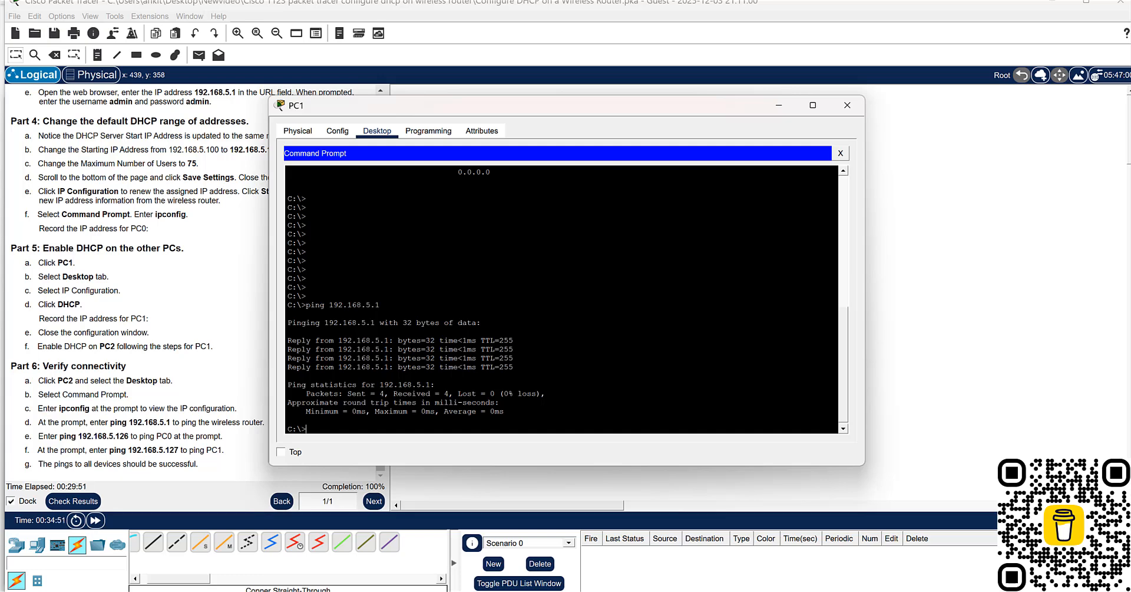
# - Ping PC0 at 192.168.5.126 and PC2 at 192.168.5.128 from PC1, and close PC1's window
pyautogui.press('Up')
pyautogui.press('BackSpace')
pyautogui.write('126')
pyautogui.press('Return')
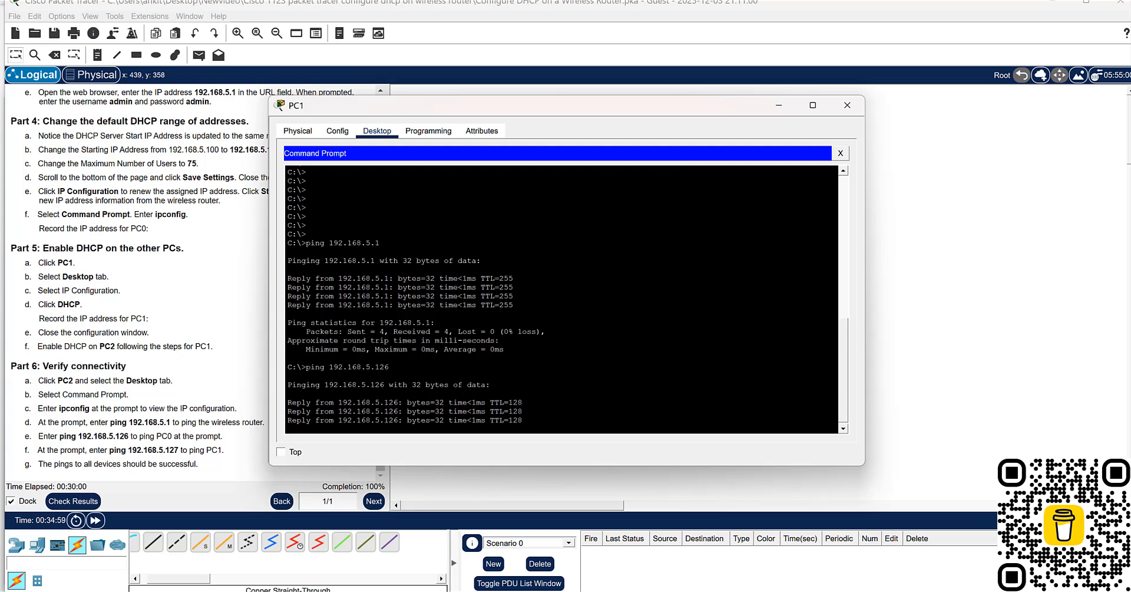
pyautogui.press('Up')
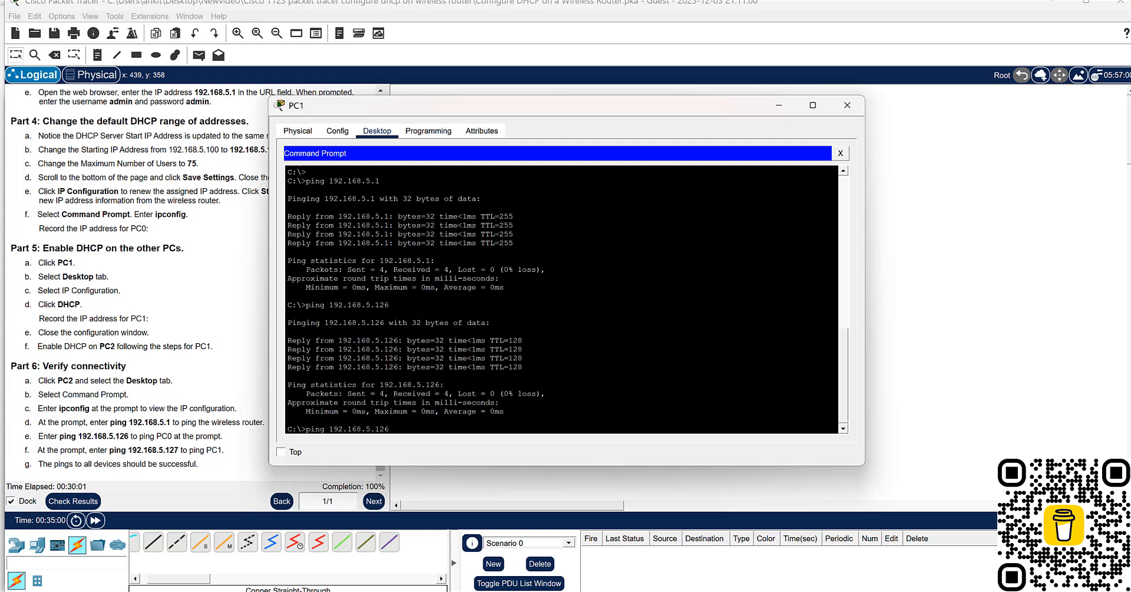
pyautogui.press('BackSpace')
pyautogui.press('Return')
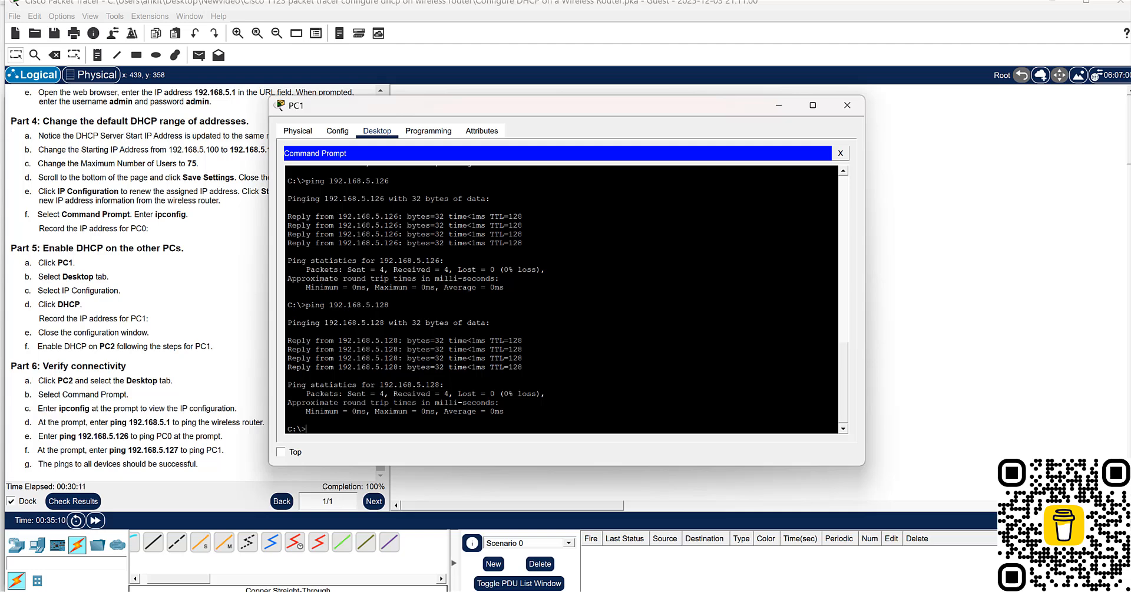
pyautogui.click(847, 105)
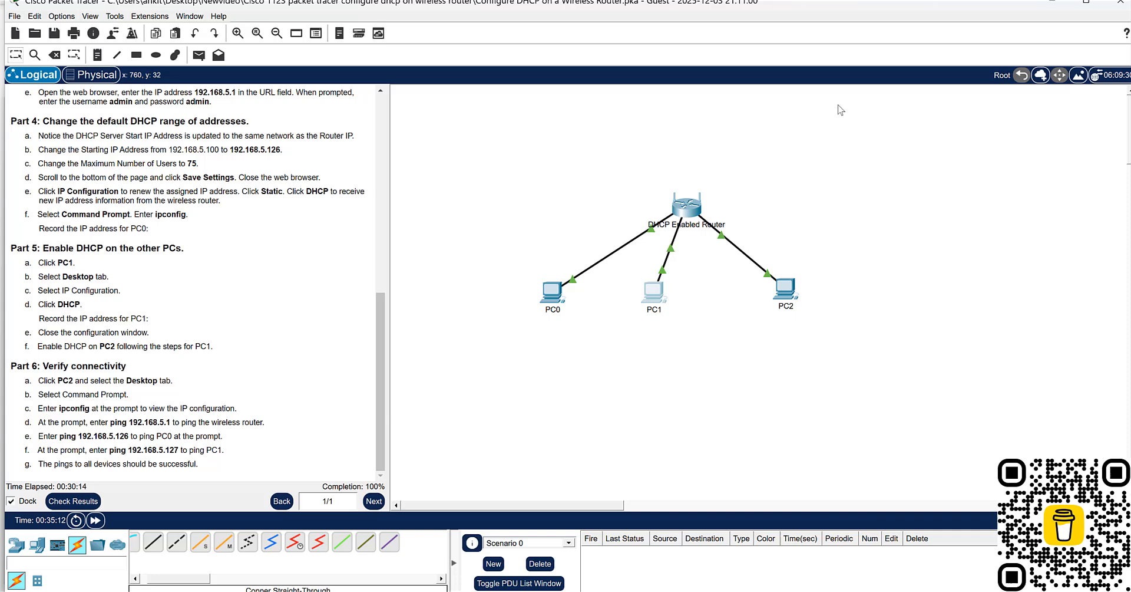
# - Open PC2's Command Prompt and page through the remaining ipconfig output to the prompt
pyautogui.click(789, 289)
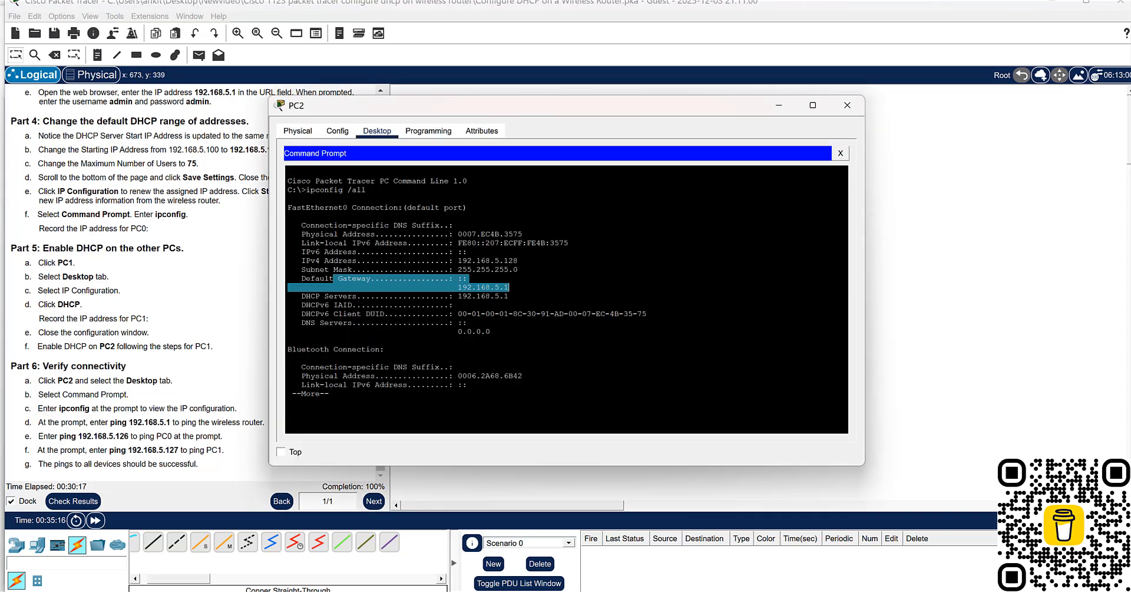
pyautogui.click(354, 398)
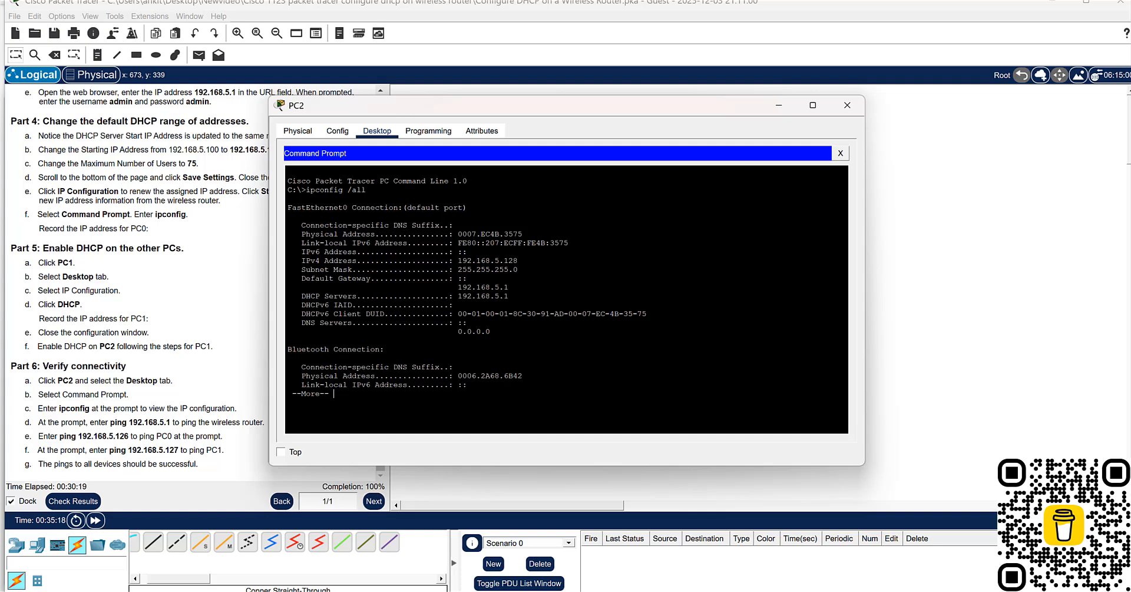
pyautogui.press('Return')
pyautogui.press('Return')
pyautogui.press('Return')
pyautogui.press('Return')
pyautogui.press('Return')
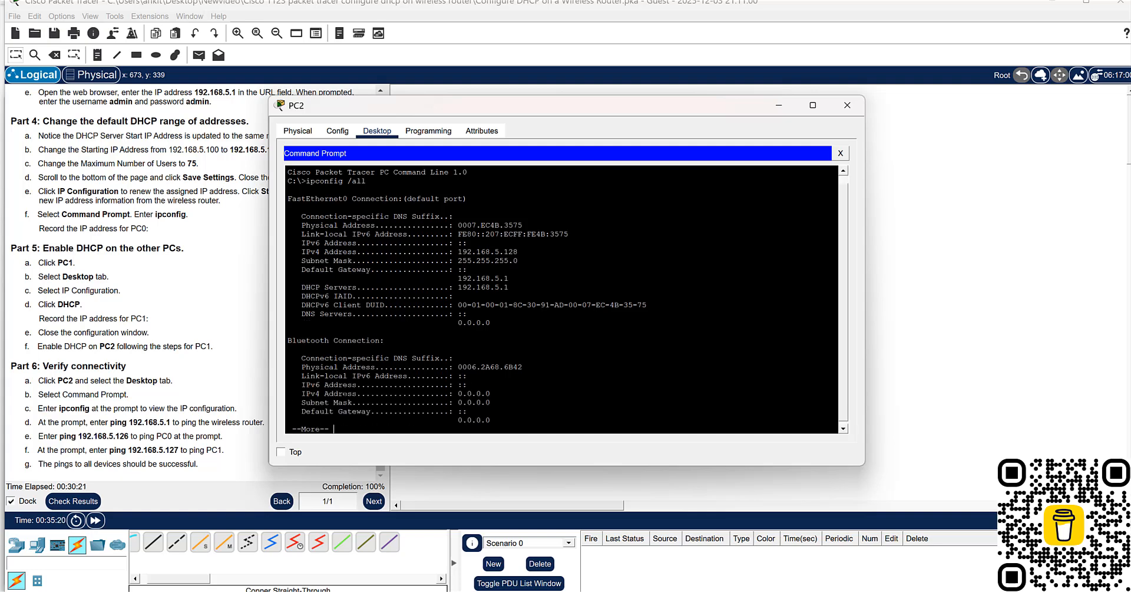
pyautogui.press('Return')
pyautogui.press('Return')
pyautogui.press('Return')
pyautogui.press('Return')
pyautogui.press('Return')
pyautogui.press('Return')
pyautogui.press('Return')
pyautogui.press('Return')
pyautogui.press('Return')
pyautogui.press('Return')
pyautogui.press('Return')
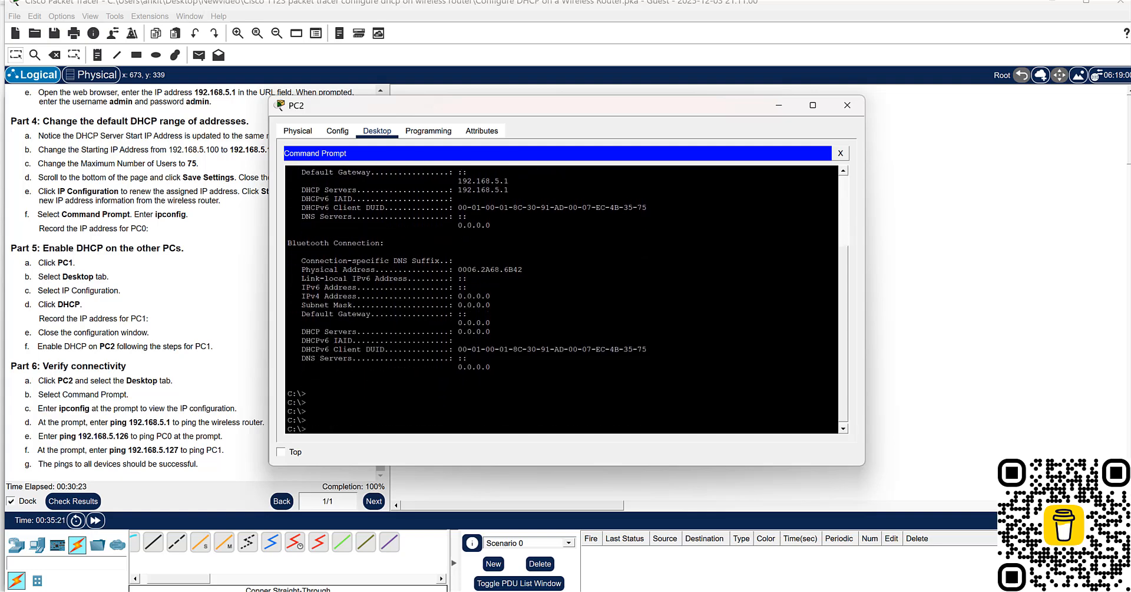
# - Ping the wireless router at 192.168.5.1 from PC2's Command Prompt
pyautogui.press('Up')
pyautogui.press('BackSpace')
pyautogui.press('BackSpace')
pyautogui.press('BackSpace')
pyautogui.press('BackSpace')
pyautogui.press('BackSpace')
pyautogui.press('BackSpace')
pyautogui.press('BackSpace')
pyautogui.press('BackSpace')
pyautogui.press('BackSpace')
pyautogui.press('BackSpace')
pyautogui.press('BackSpace')
pyautogui.write('ping 192.168.5.1')
pyautogui.press('Return')
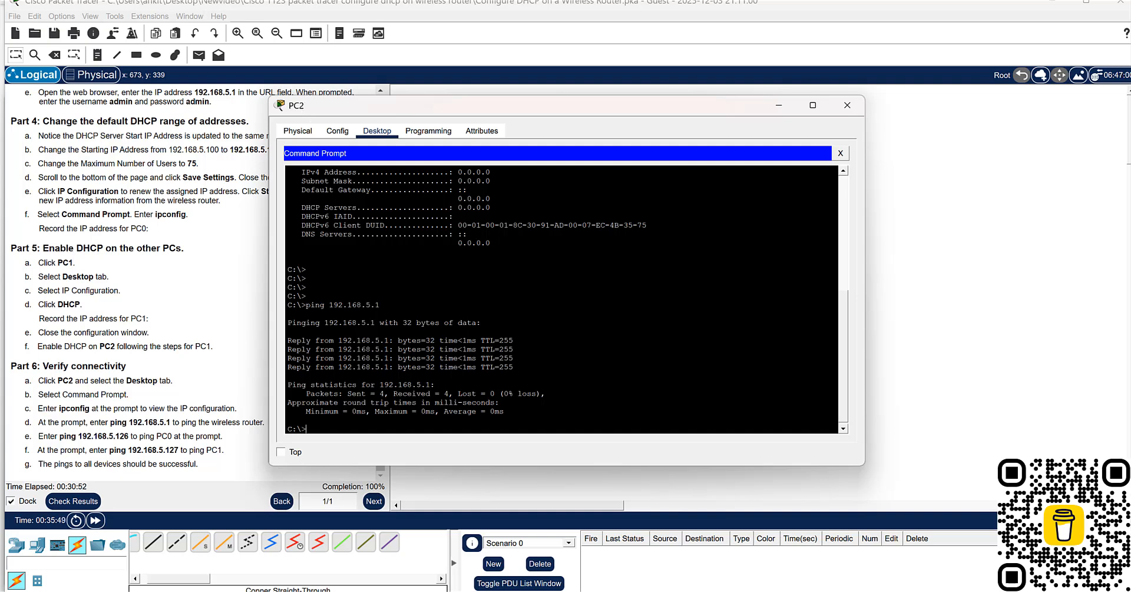
# - Ping PC0 at 192.168.5.126 and PC1 at 192.168.5.127 from PC2, and close PC2's window
pyautogui.press('Up')
pyautogui.press('BackSpace')
pyautogui.write('126')
pyautogui.press('Return')
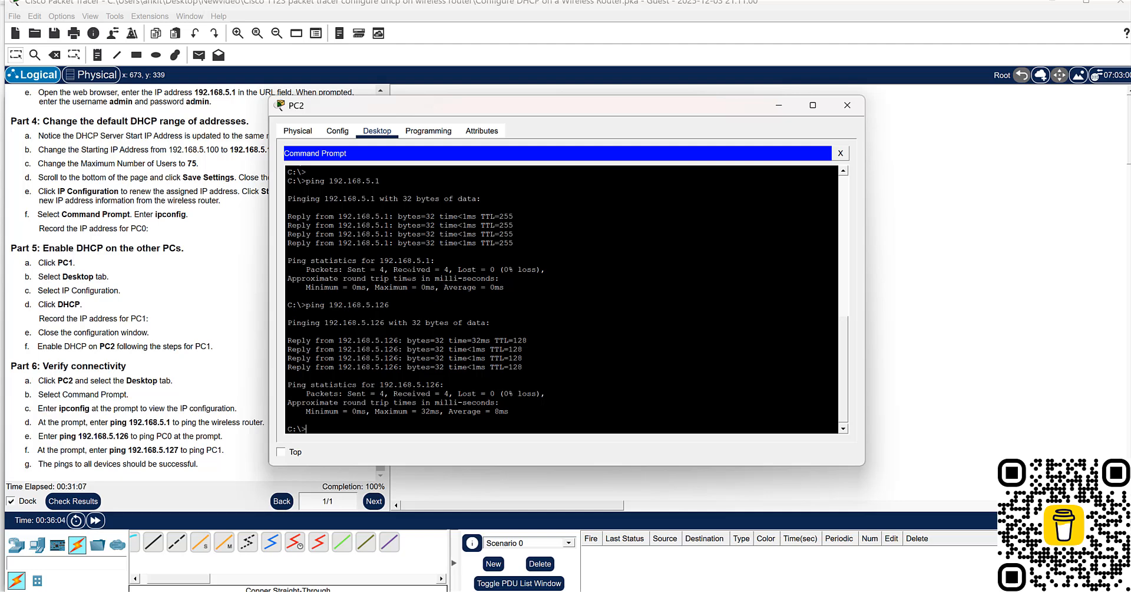
pyautogui.press('Up')
pyautogui.press('BackSpace')
pyautogui.press('Return')
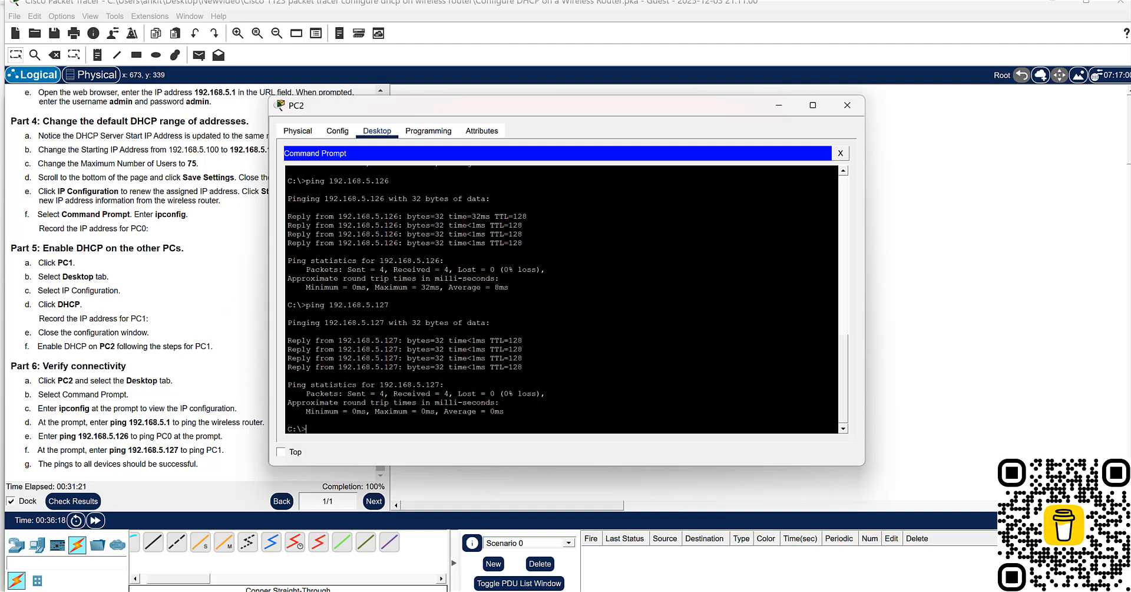
pyautogui.click(847, 106)
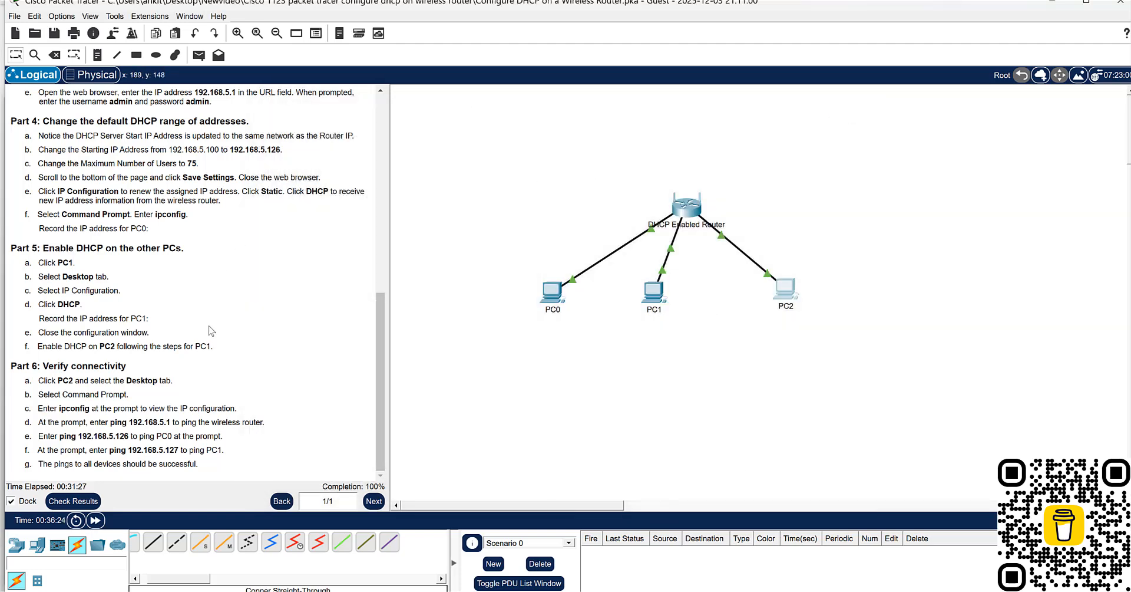
# - Review the activity instructions back up to the objectives
pyautogui.scroll(10, 225, 330)
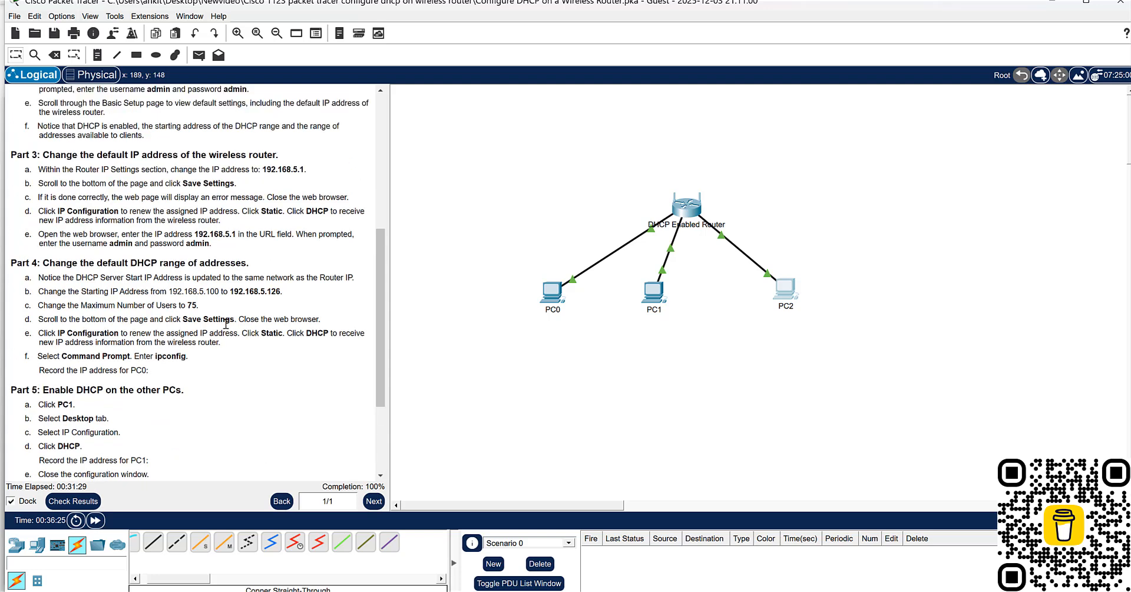
pyautogui.scroll(5, 225, 352)
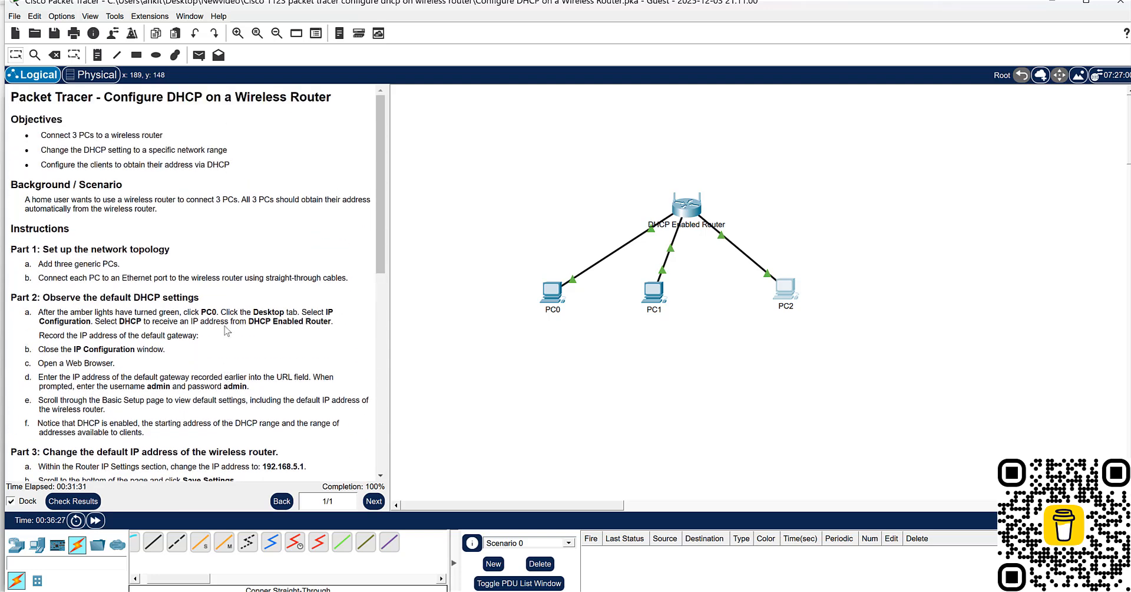